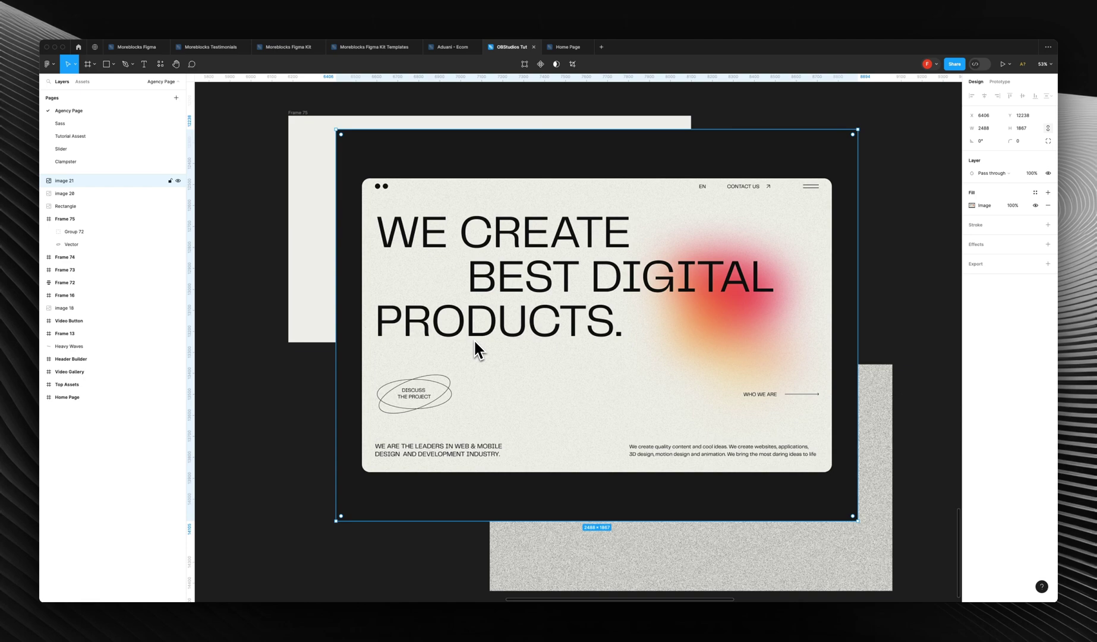
- Add a Section to the empty Creative Hero 2 page
mouse_move(583, 604)
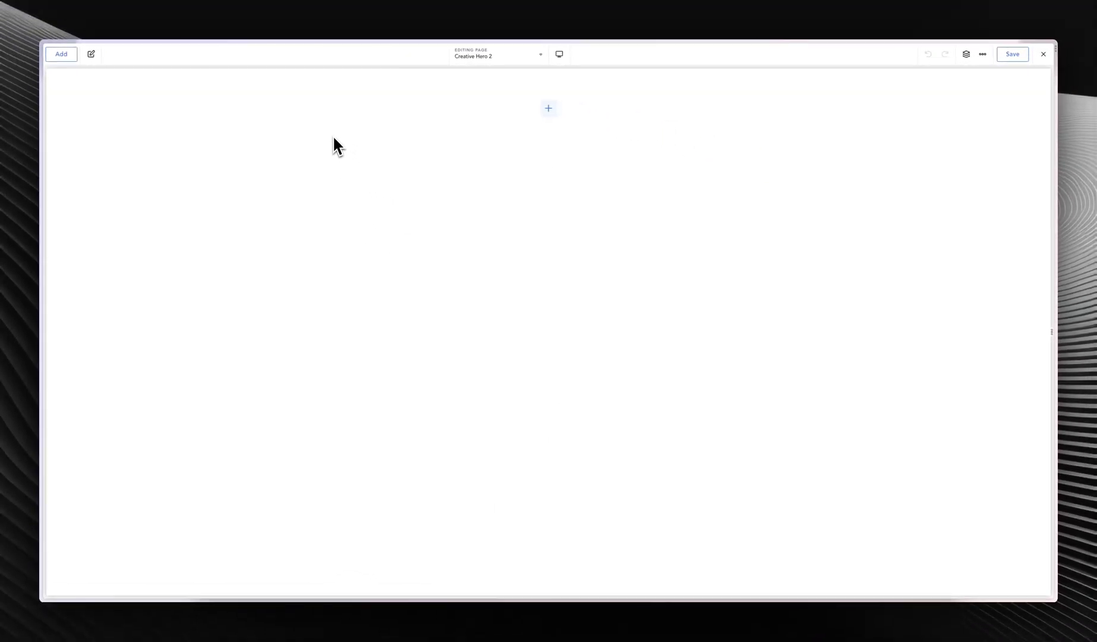
left_click(62, 54)
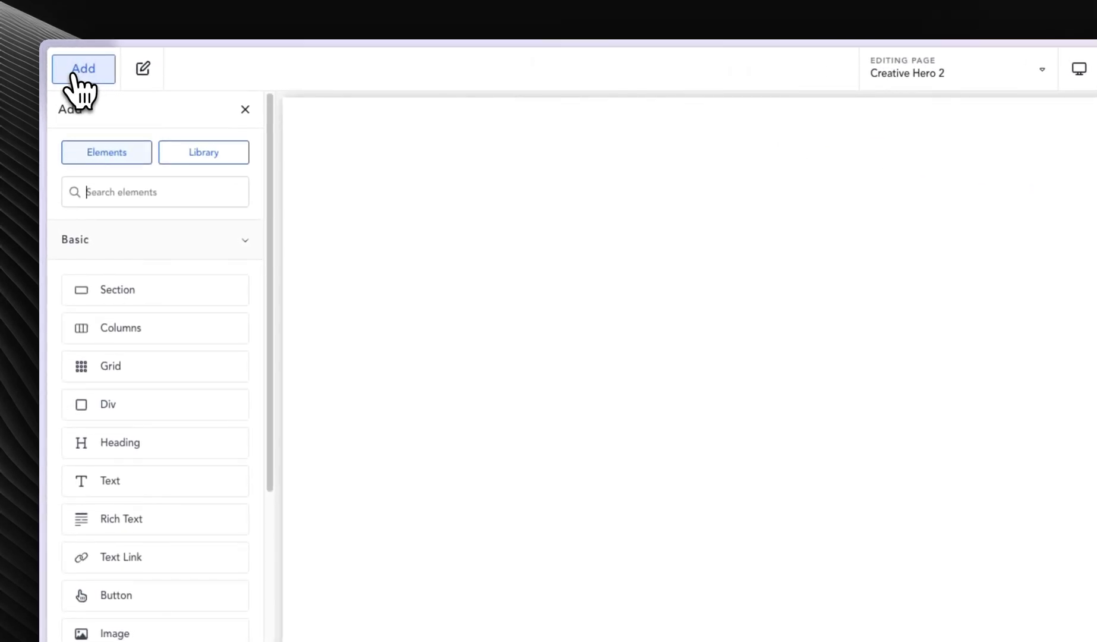
left_click(144, 296)
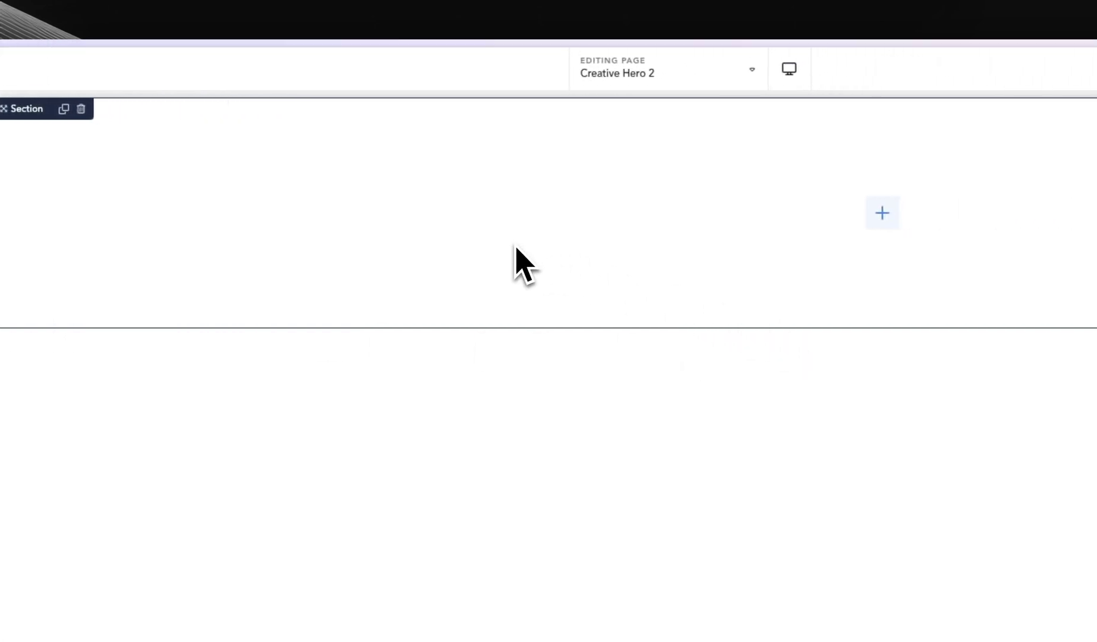
- Set the section's height to Custom with a minimum height of 100dvh
left_click(142, 195)
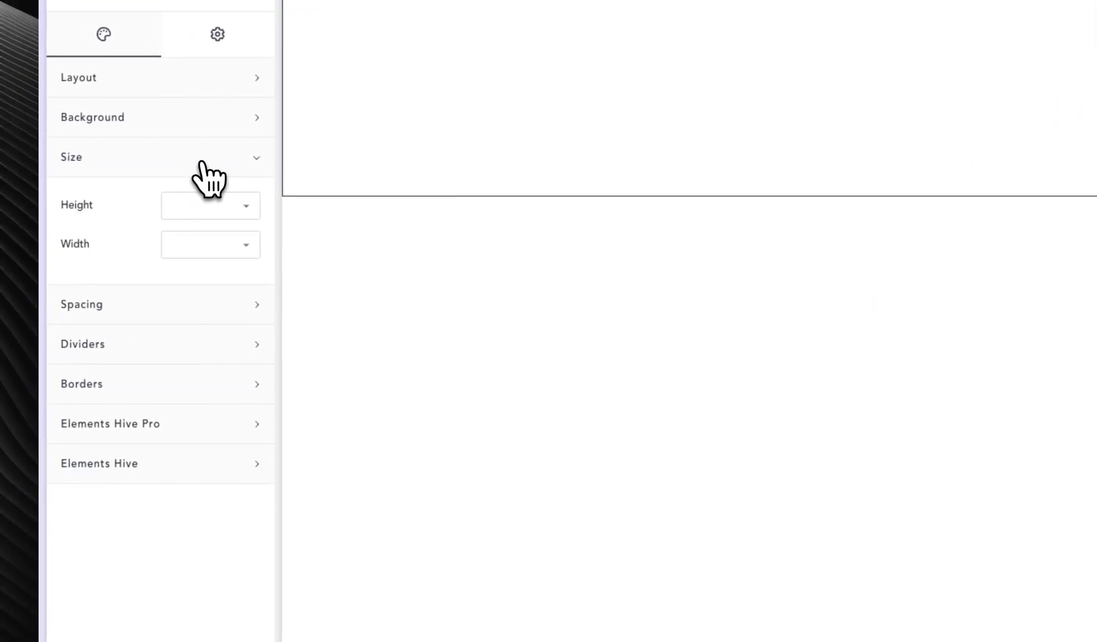
left_click(204, 203)
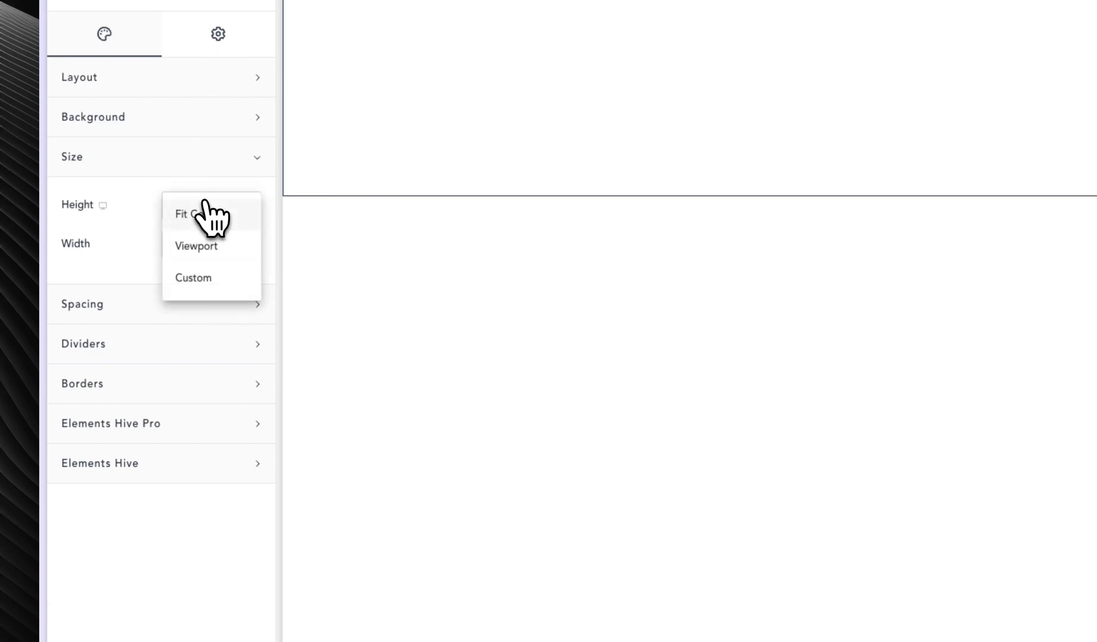
left_click(193, 277)
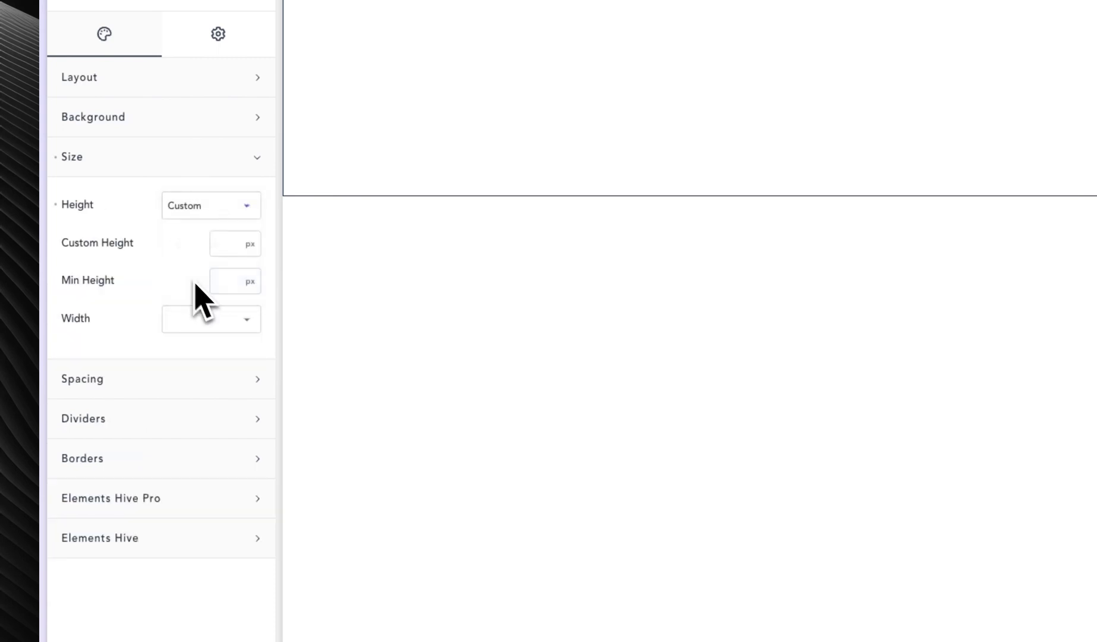
left_click(250, 282)
scroll(293, 503, "down", 2)
left_click(292, 502)
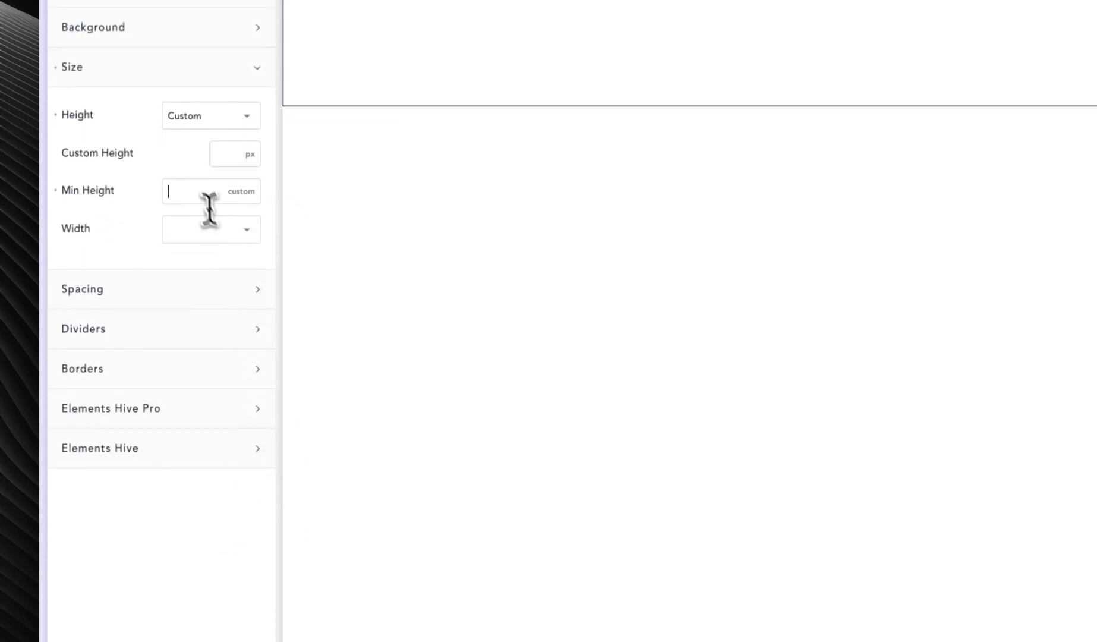
type("100dvh")
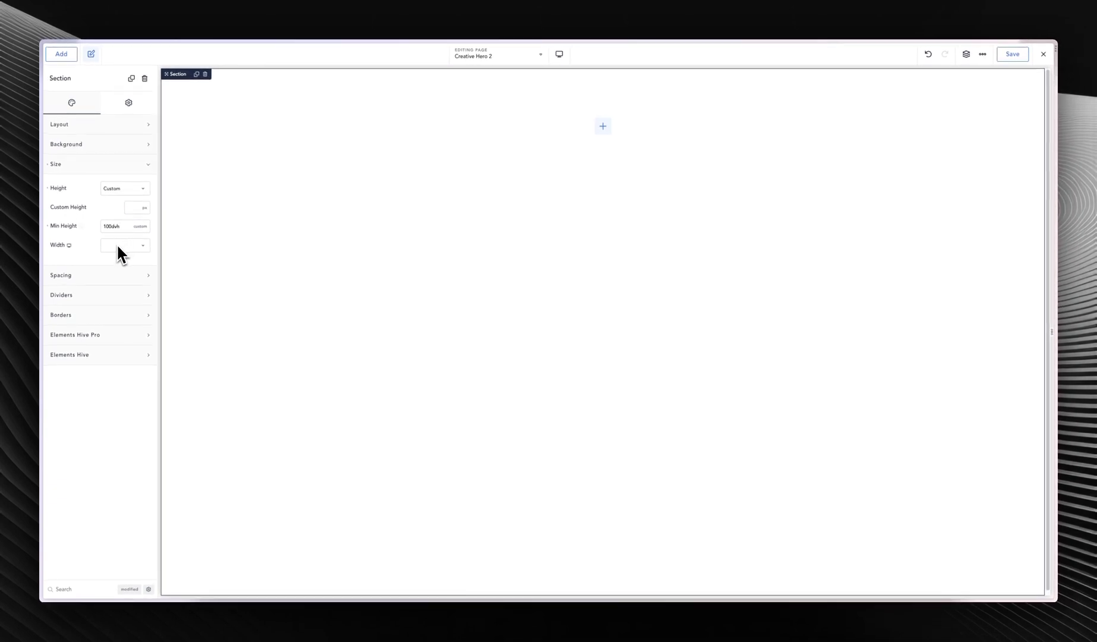
- Set the section's width to Full and close its size settings
left_click(130, 247)
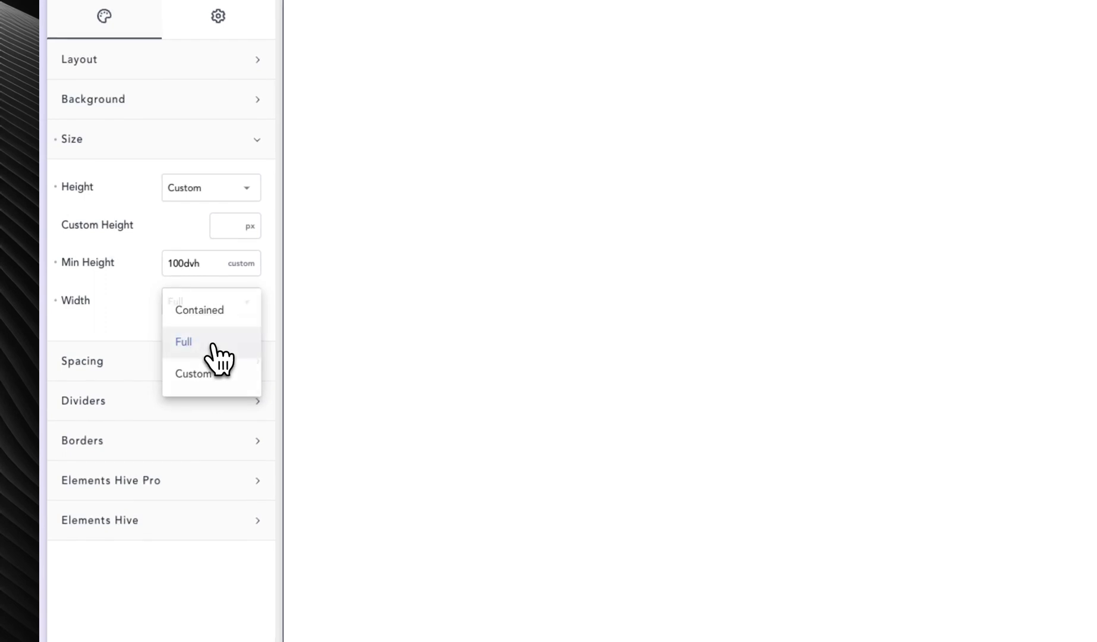
left_click(184, 341)
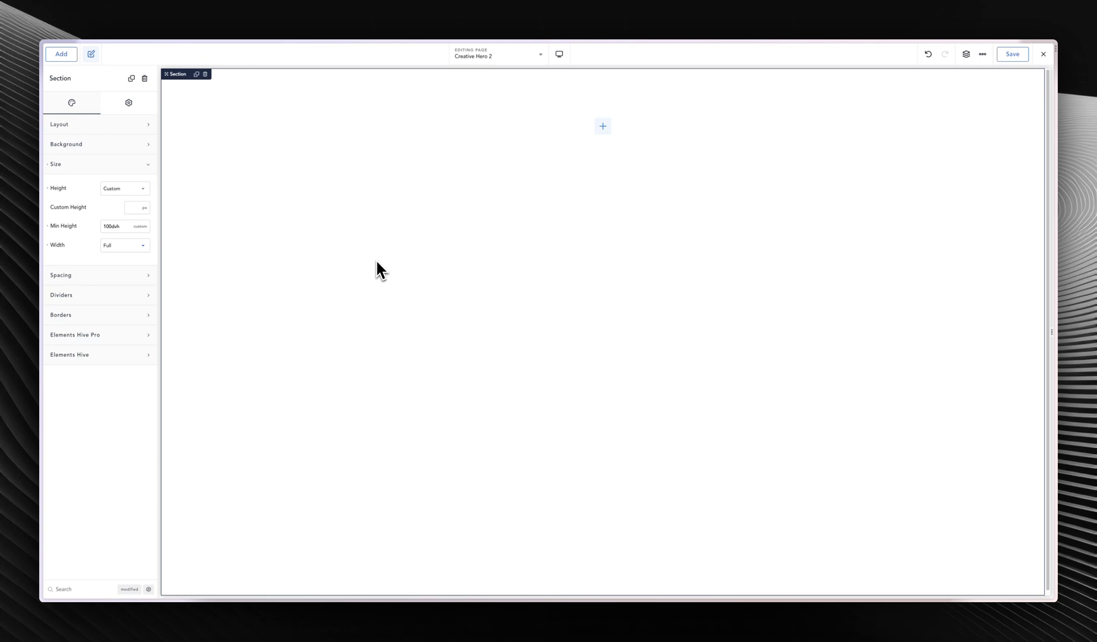
left_click(100, 160)
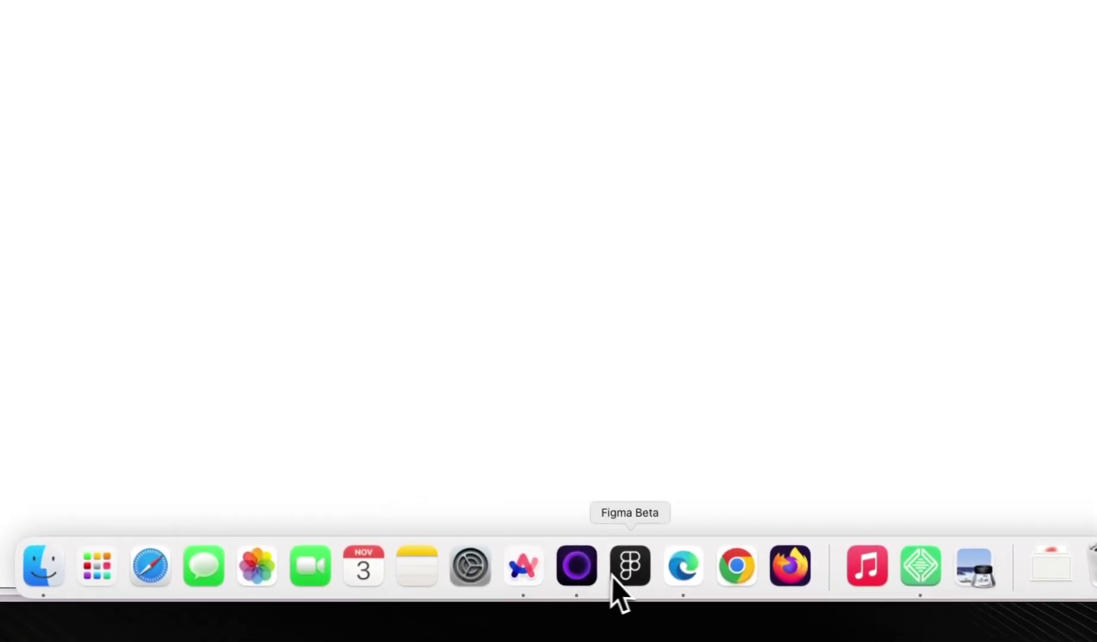
- Switch to Figma and place the grey noise texture directly beside Frame 75
left_click(627, 573)
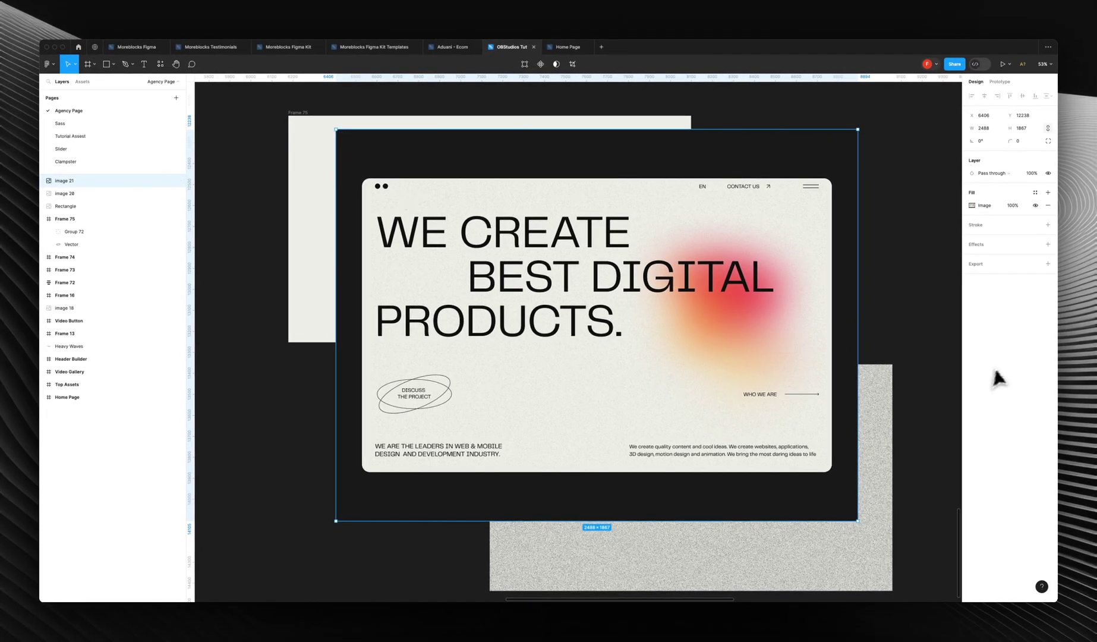
scroll(785, 199, "down", 4)
scroll(786, 201, "down", 3)
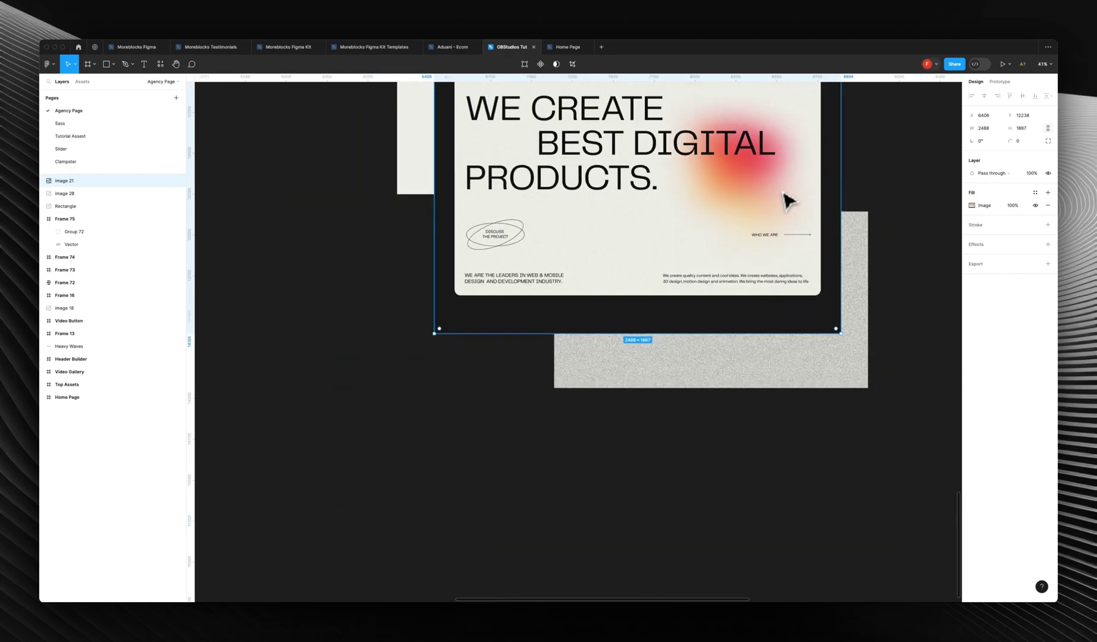
scroll(803, 250, "up", 5)
scroll(768, 352, "down", 3)
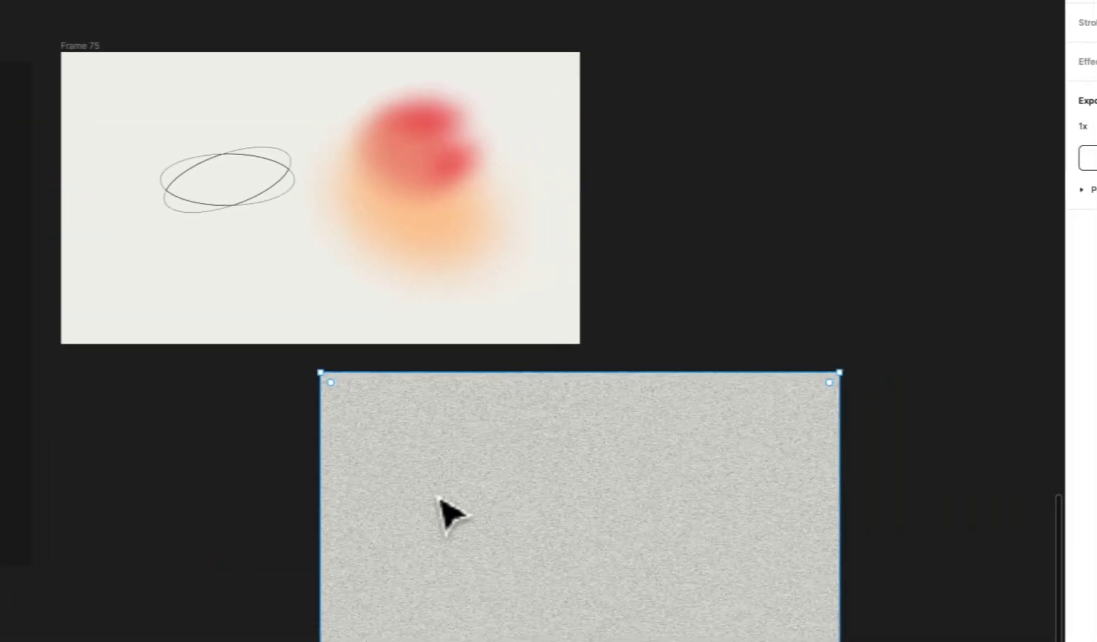
left_click_drag(962, 507, 1096, 181)
left_click_drag(691, 175, 695, 179)
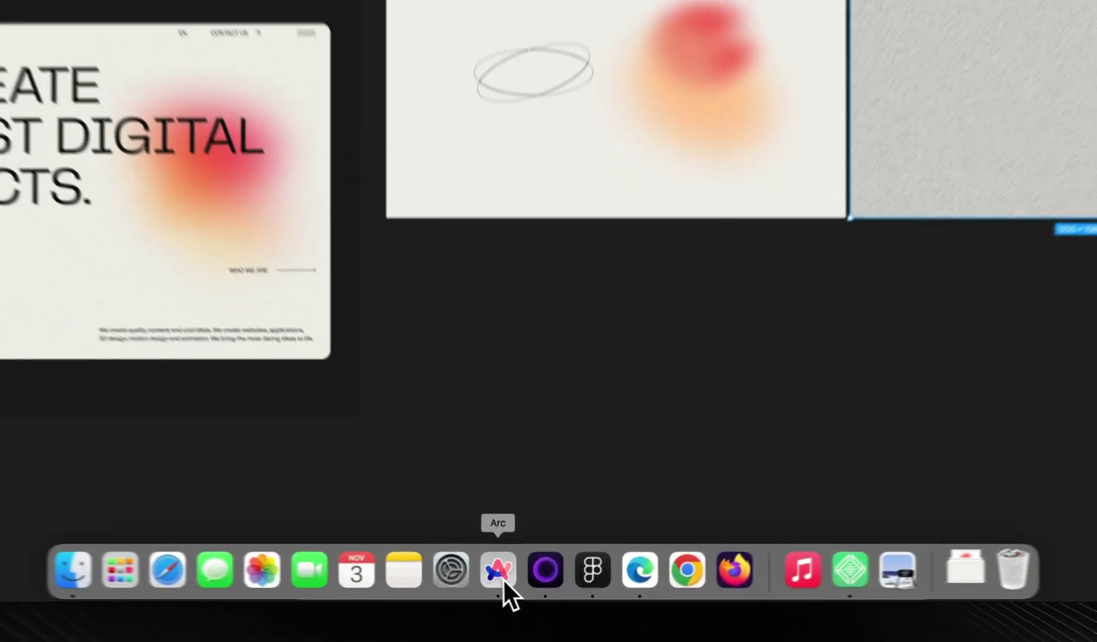
- Switch to Arc and give the section an image background using the first off-white texture in the media library
left_click(526, 586)
left_click(113, 187)
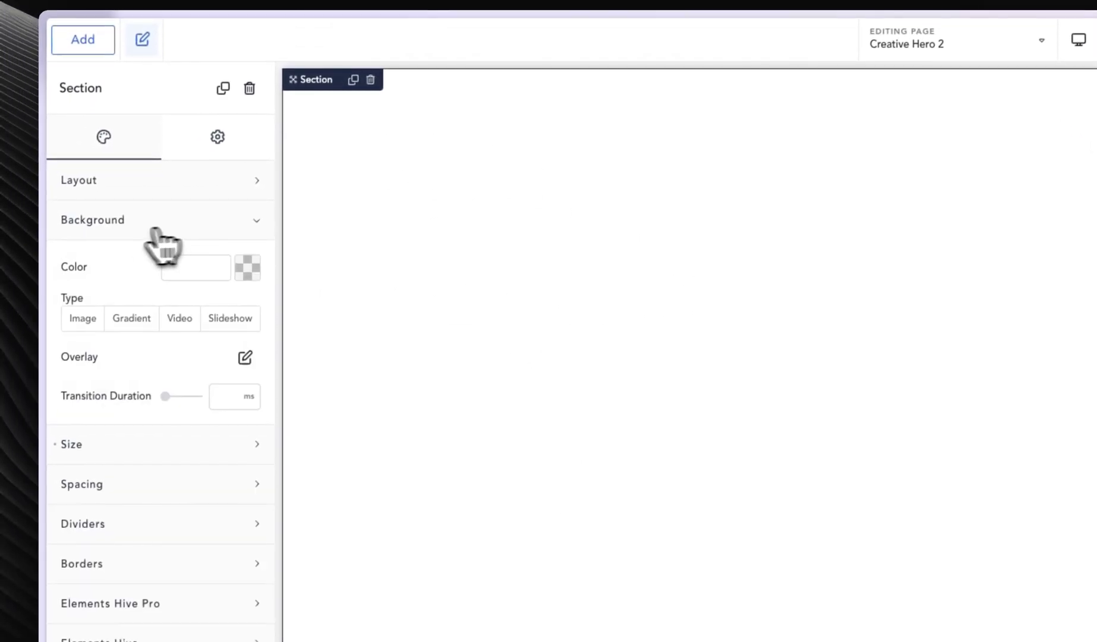
left_click(84, 317)
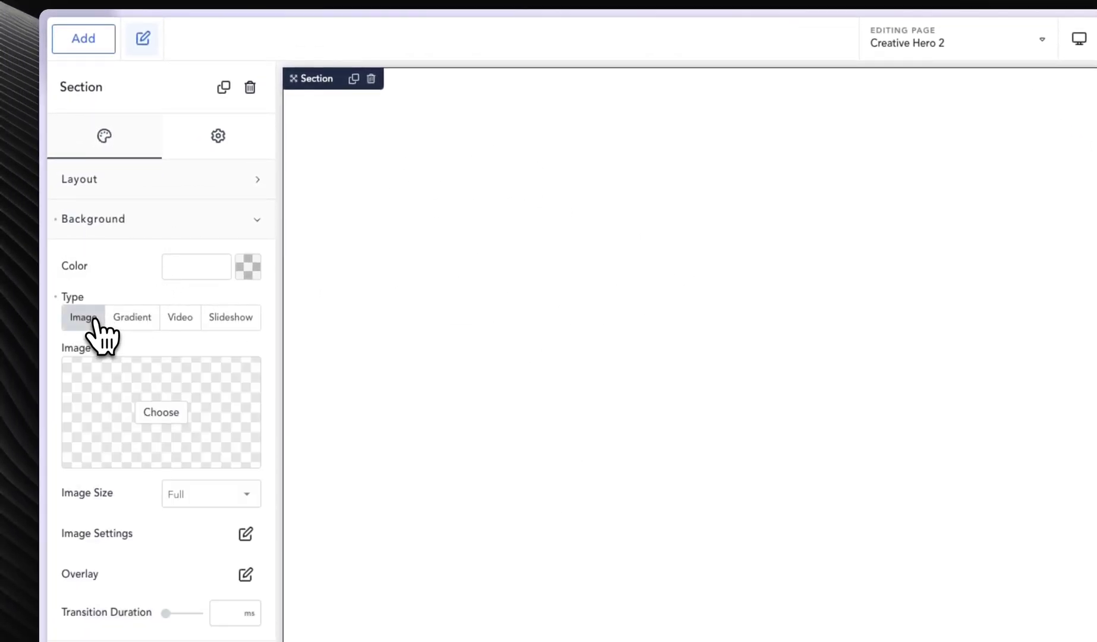
left_click(169, 418)
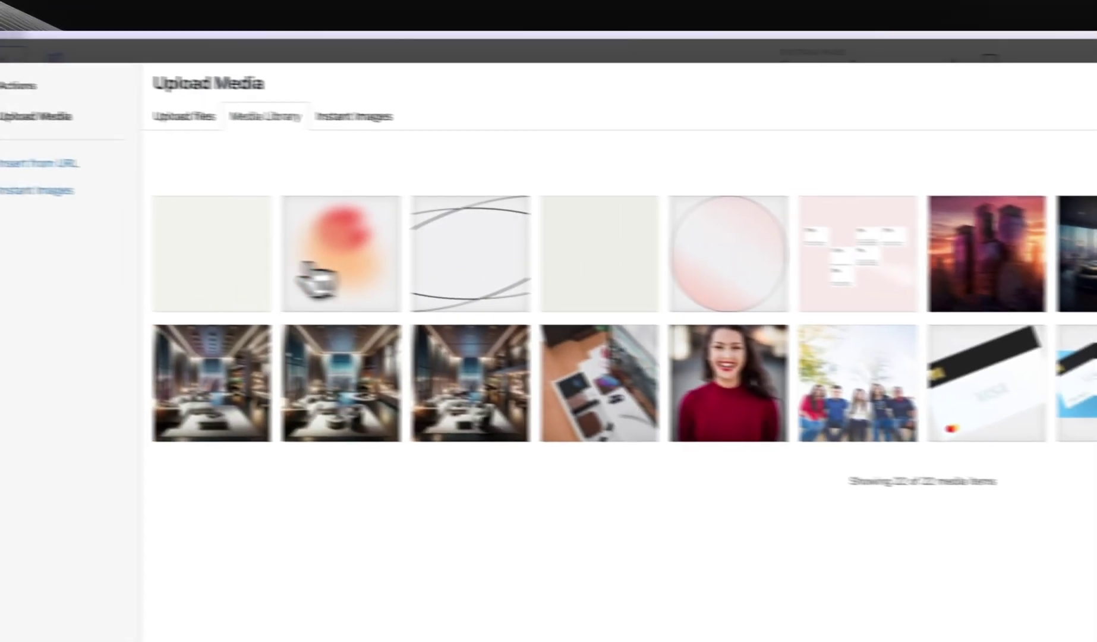
left_click(29, 255)
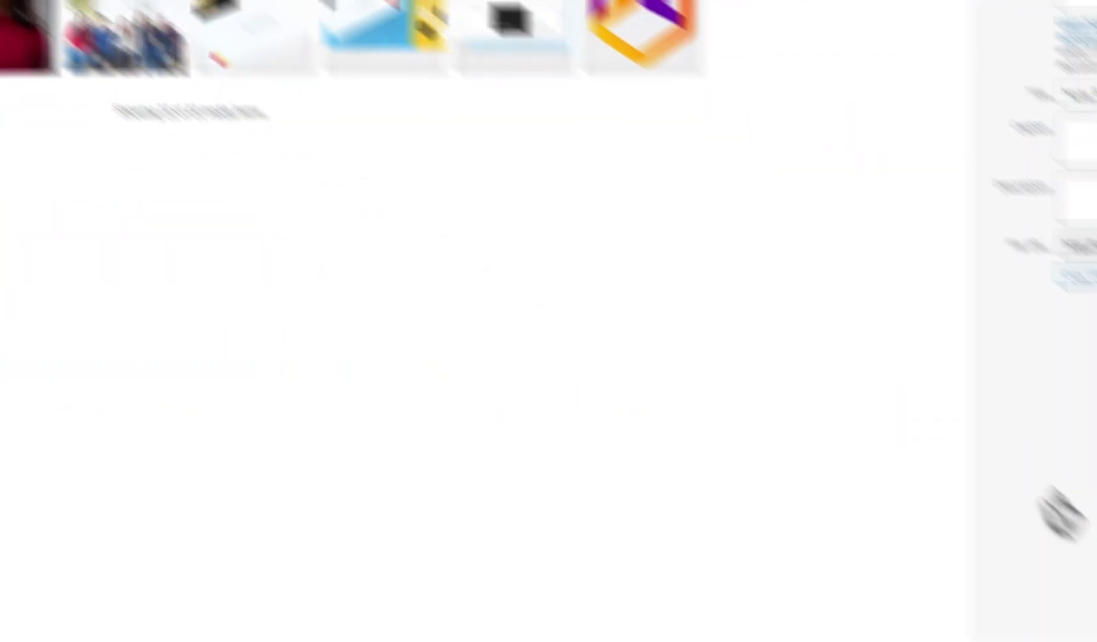
left_click(1005, 568)
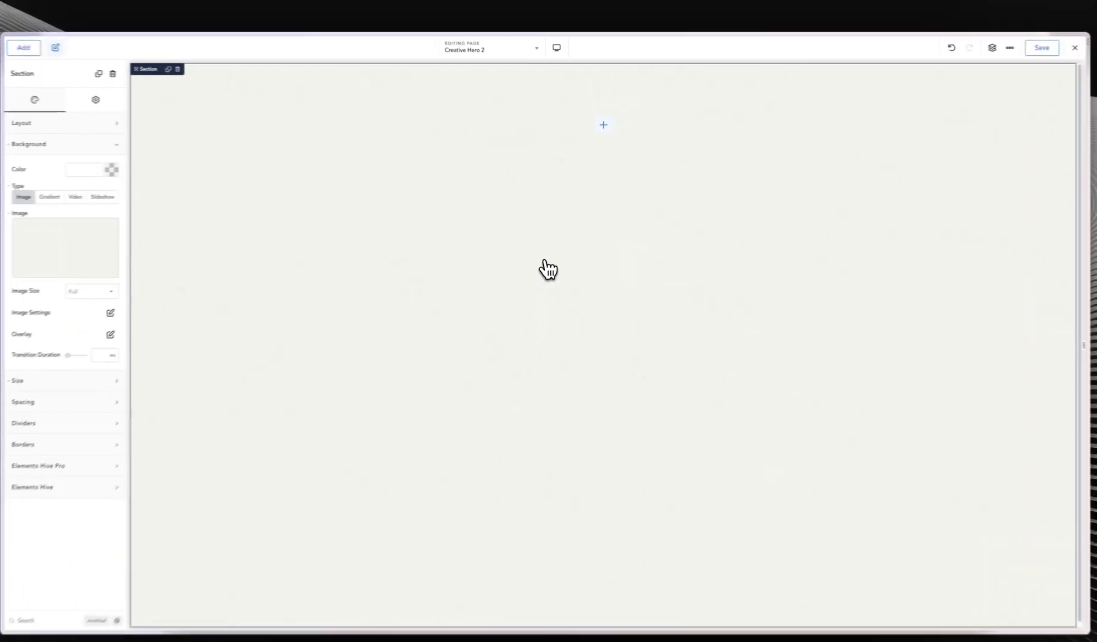
left_click(112, 145)
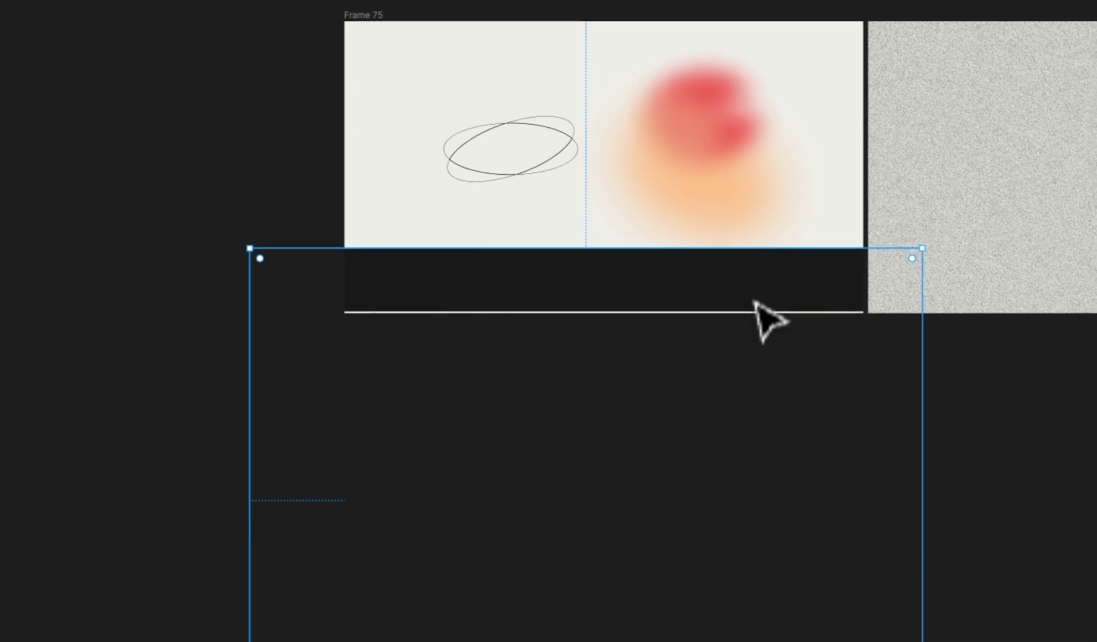
- Examine the gradient blob group in Frame 75, the Ellipse shape tool and the overlapping ellipse outline
key("Delete")
key("ctrl+z")
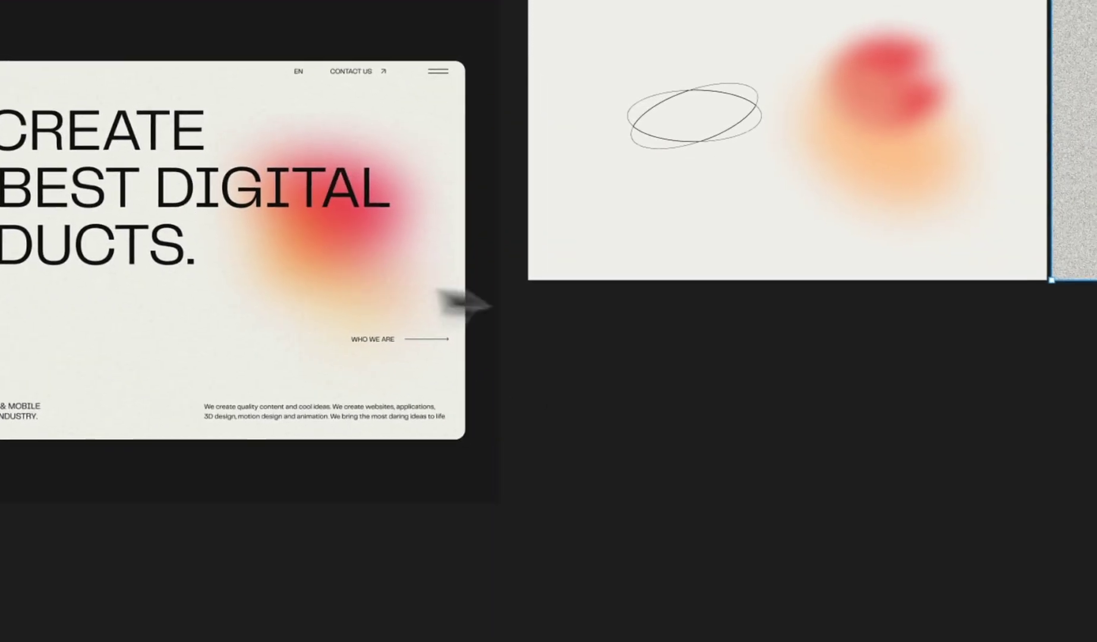
left_click(951, 129)
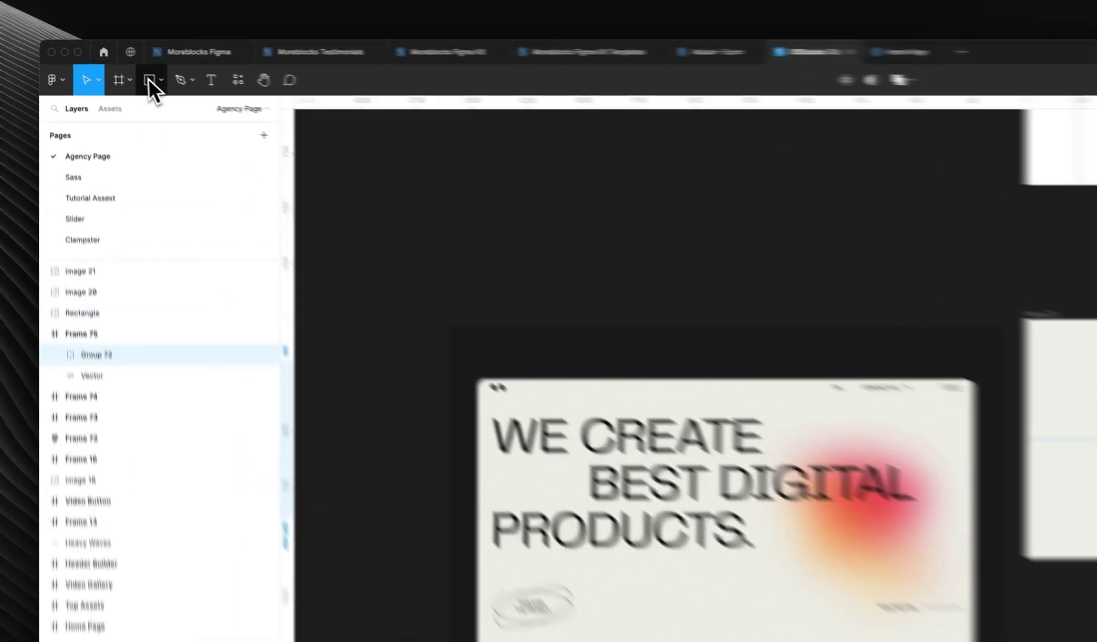
left_click(107, 64)
left_click(113, 62)
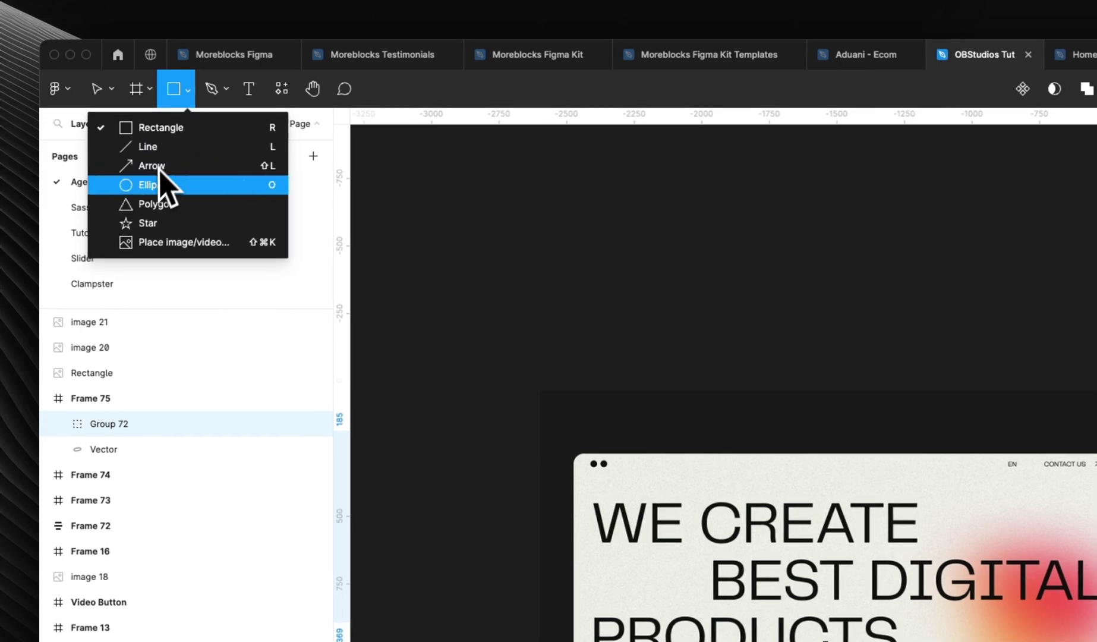
left_click(157, 185)
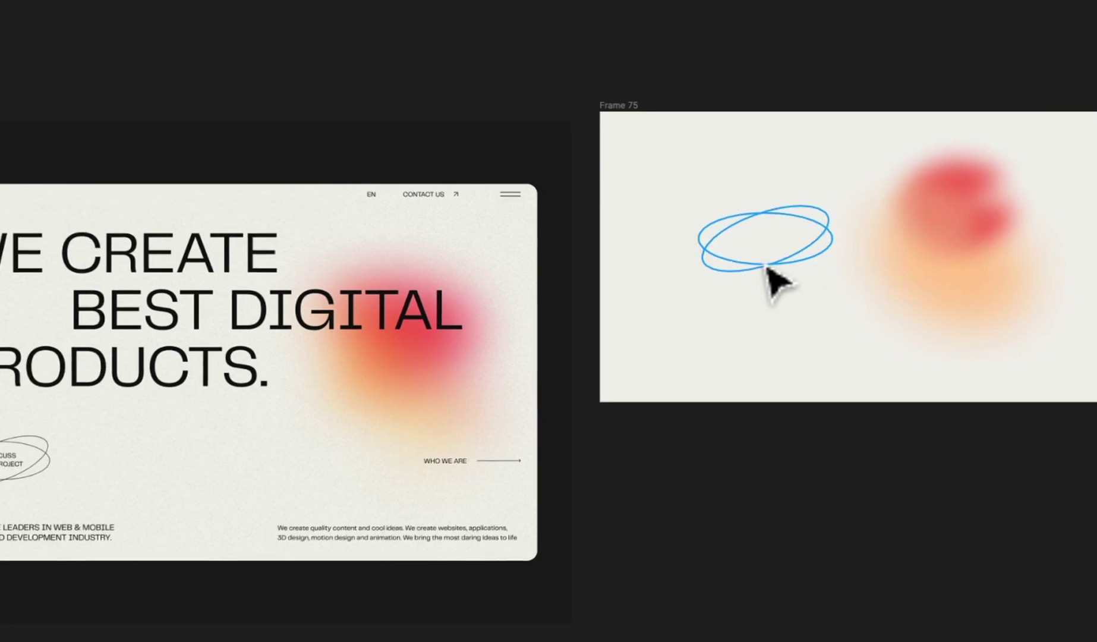
left_click(728, 289)
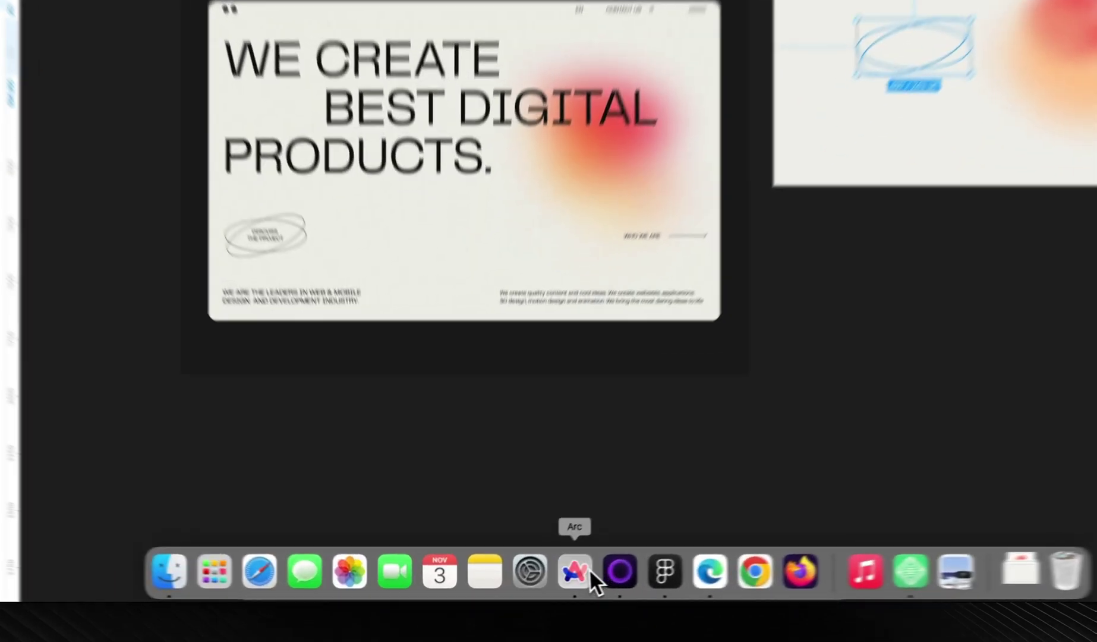
- Switch to Arc and add a Heading to the section with the text "WE CREATE"
left_click(529, 589)
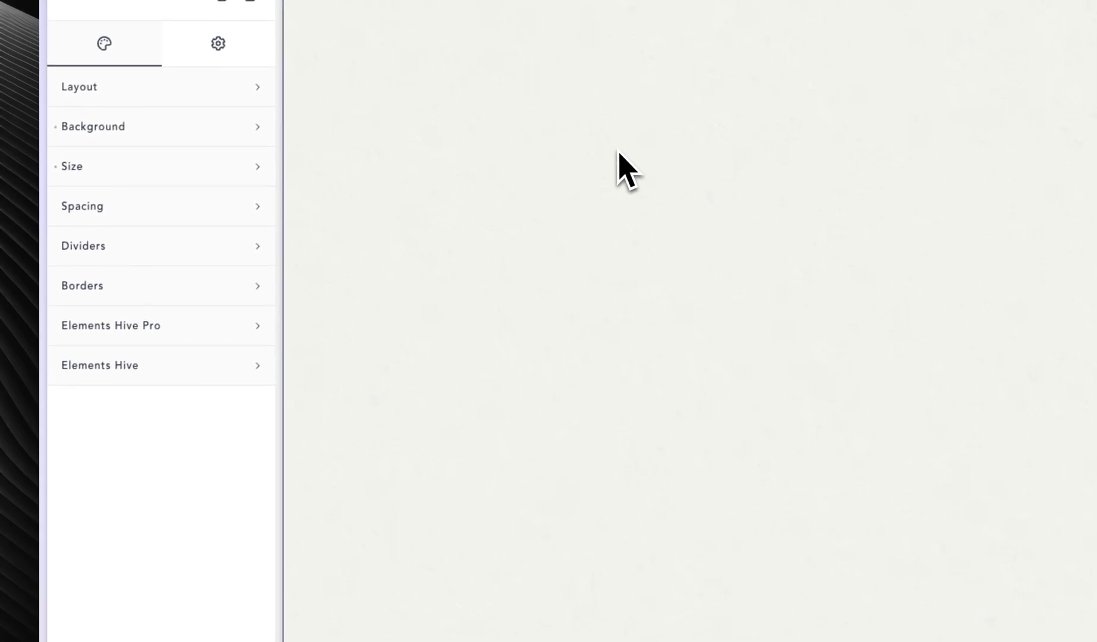
left_click(86, 70)
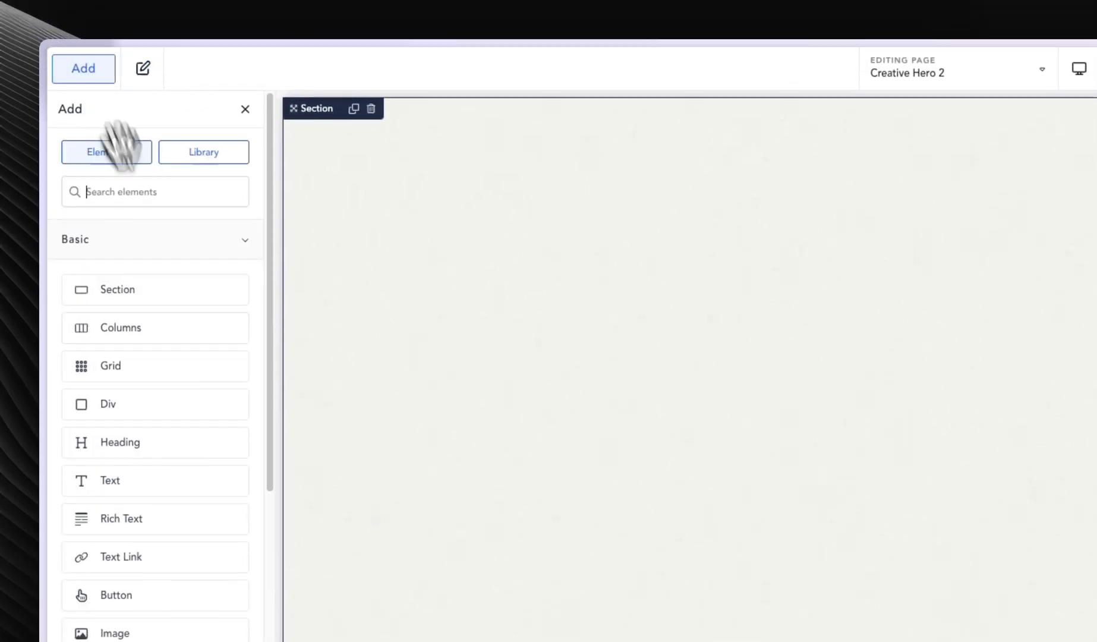
left_click(143, 443)
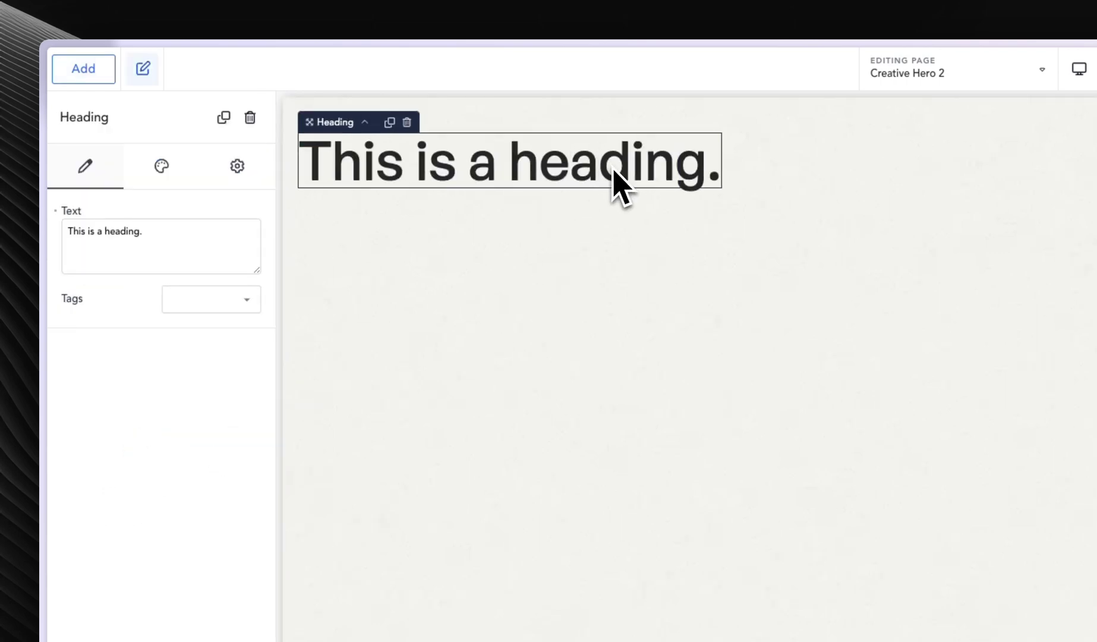
left_click(204, 239)
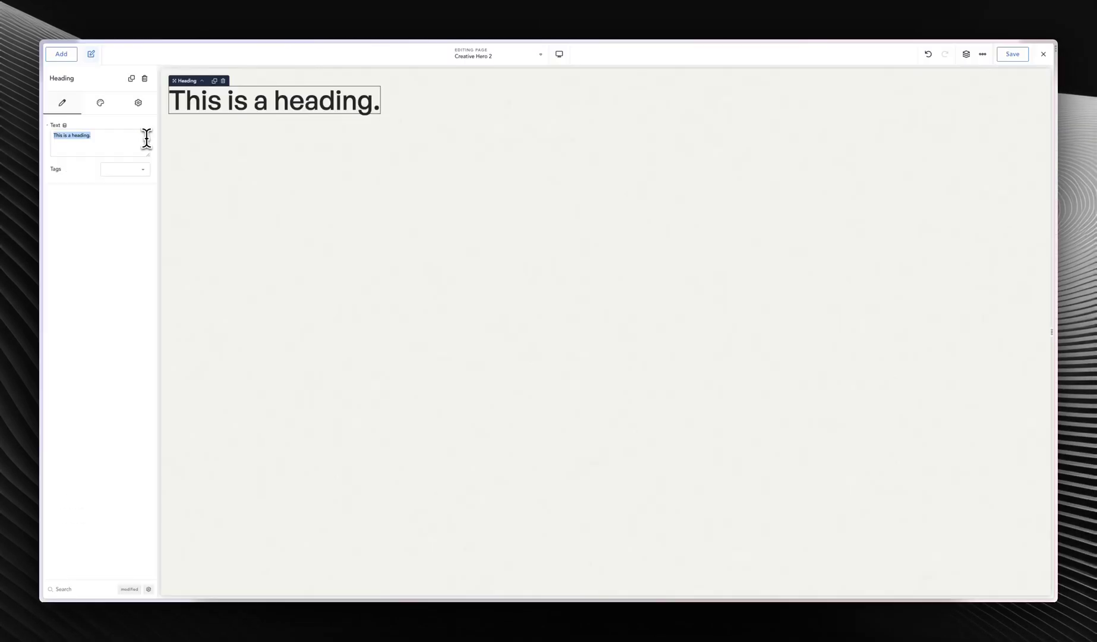
type("WE CREATE")
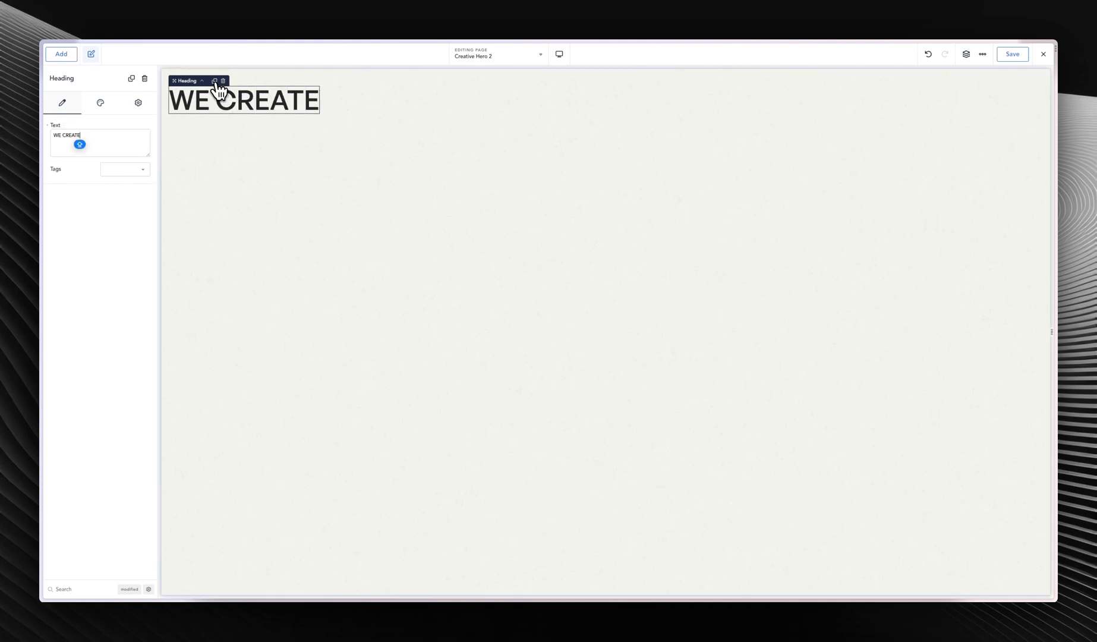
- Duplicate the heading for two more lines and set their texts to "BEST DIGITAL" and "products"
left_click(215, 82)
left_click_drag(53, 135, 80, 137)
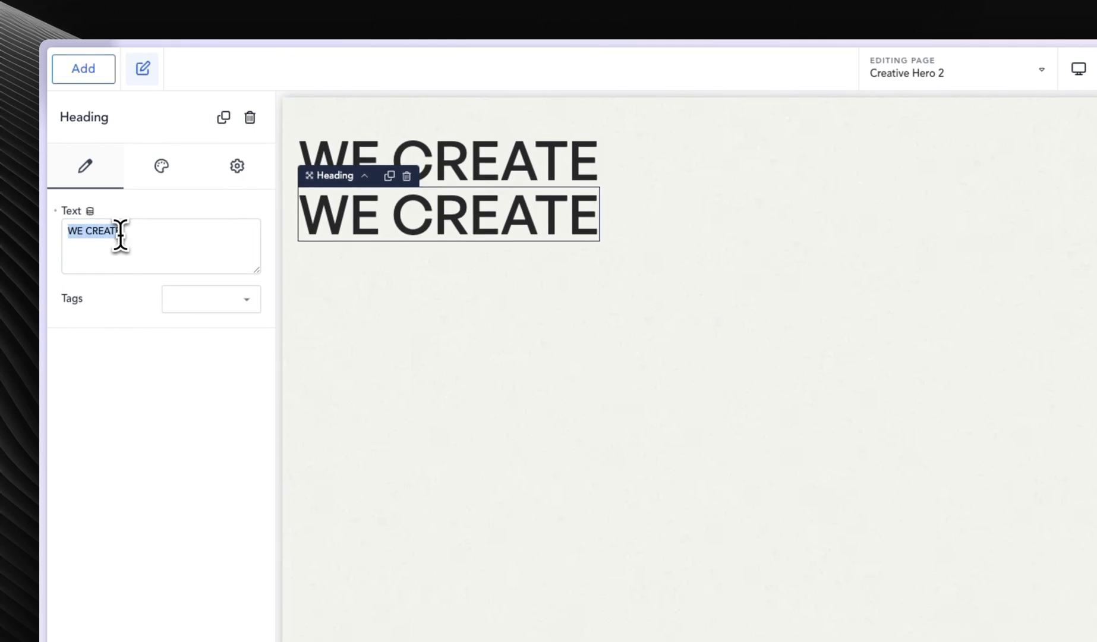
type("BEST DIGITAL")
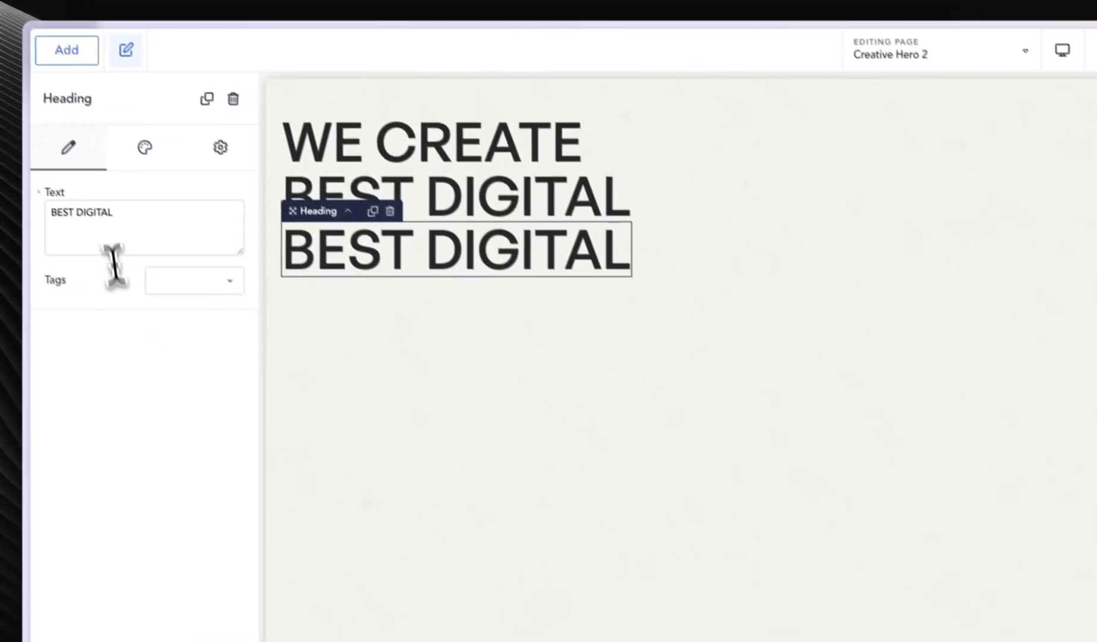
triple_click(112, 215)
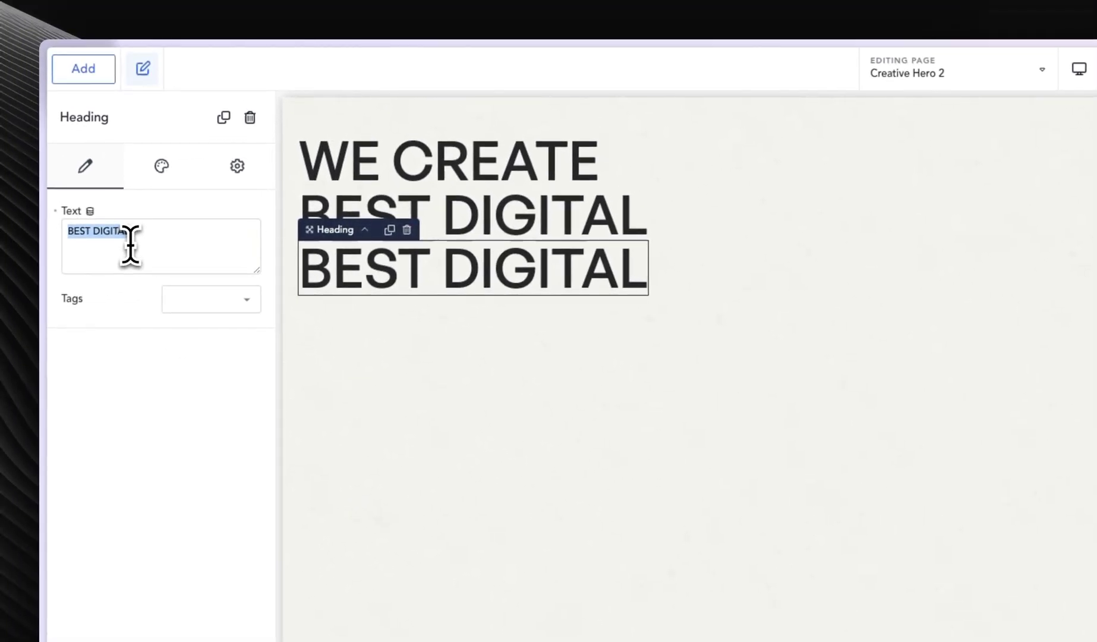
type("products")
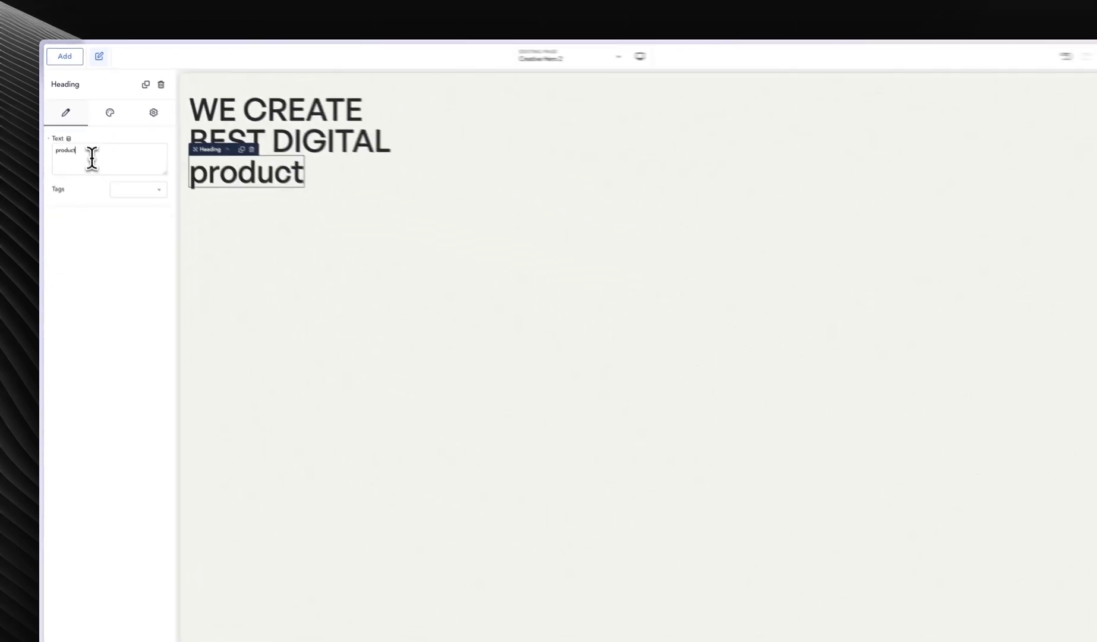
- Change the third heading's text to "PRODUCTS." and select the section
triple_click(131, 244)
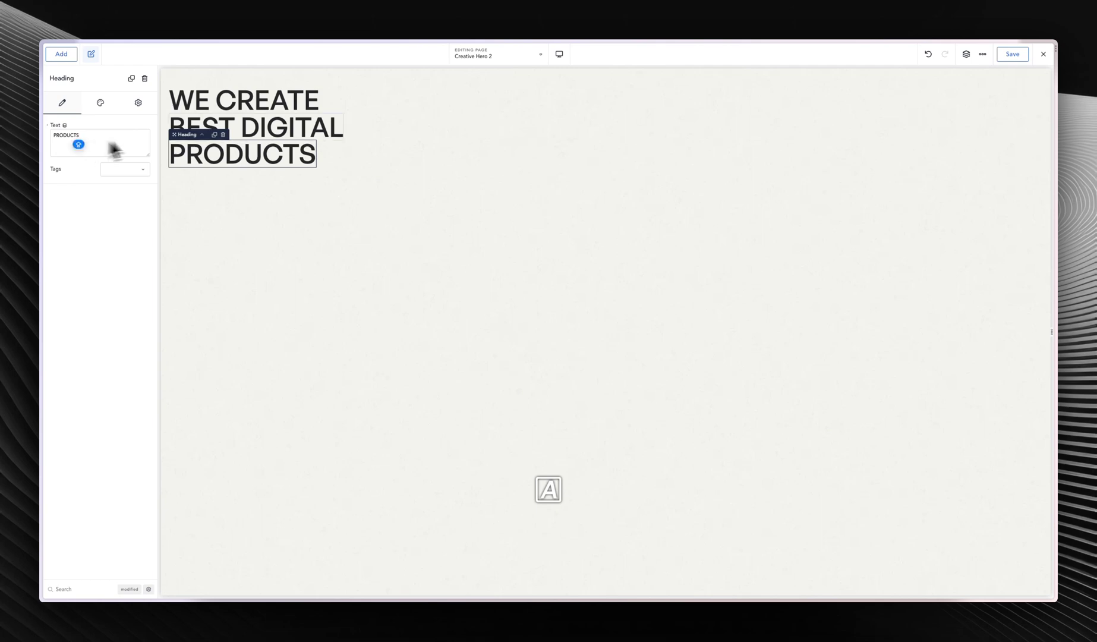
left_click(421, 131)
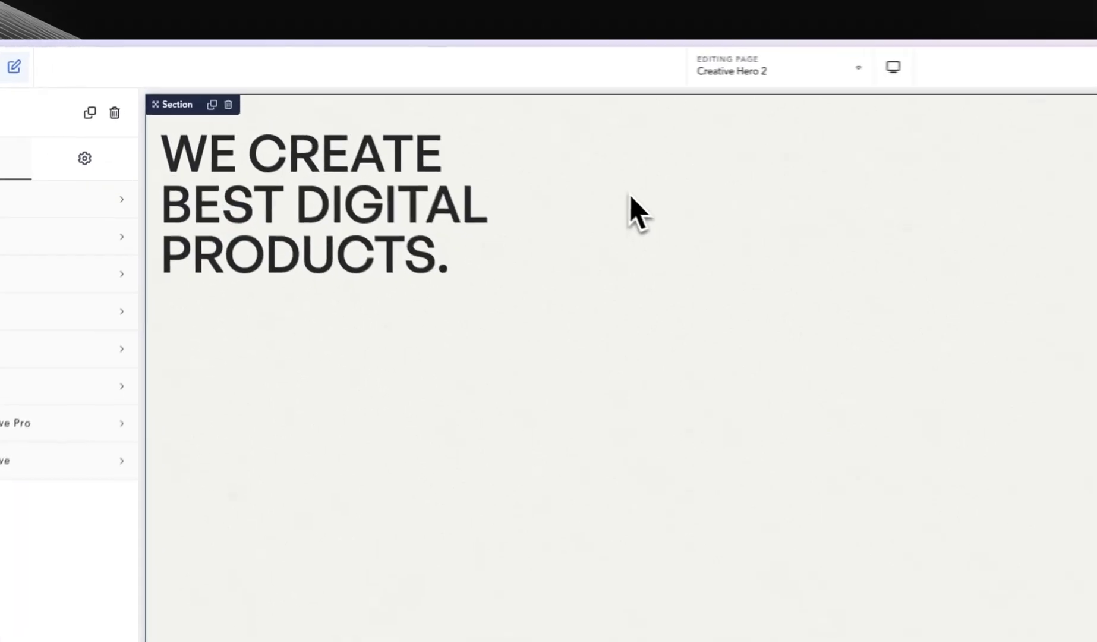
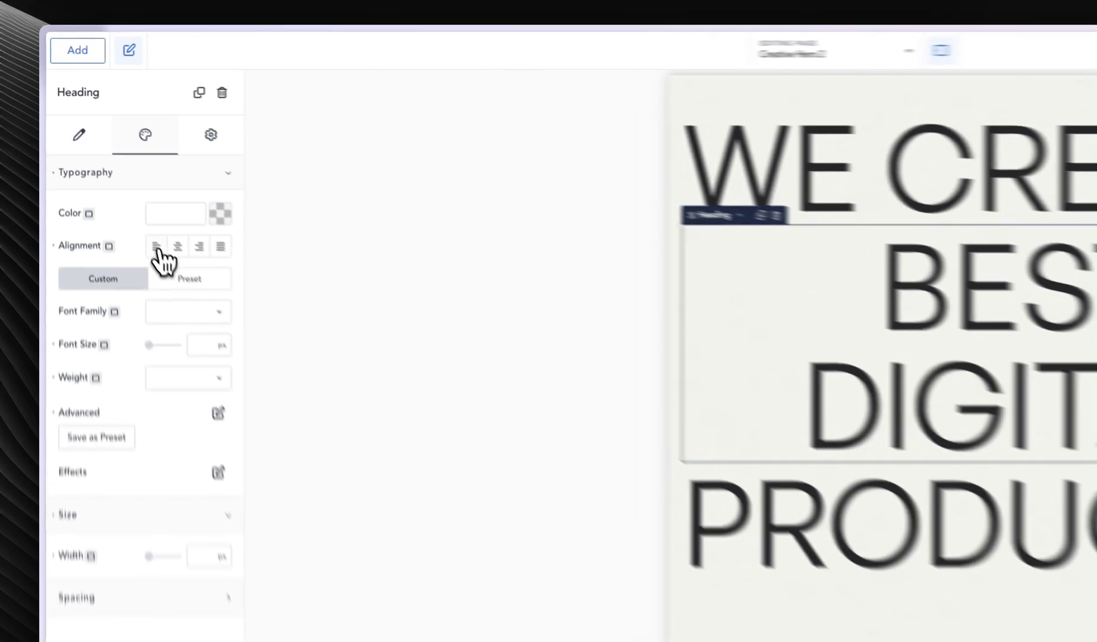
- Try left alignment on the BEST DIGITAL heading at the tablet landscape breakpoint, and set it back to right alignment
left_click(106, 168)
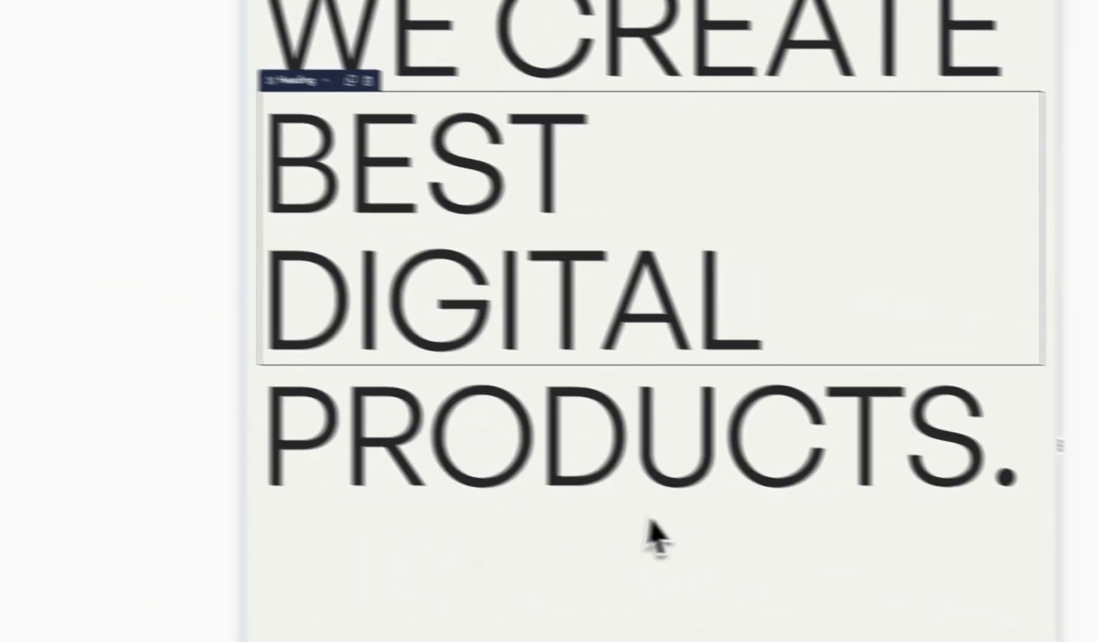
left_click(482, 526)
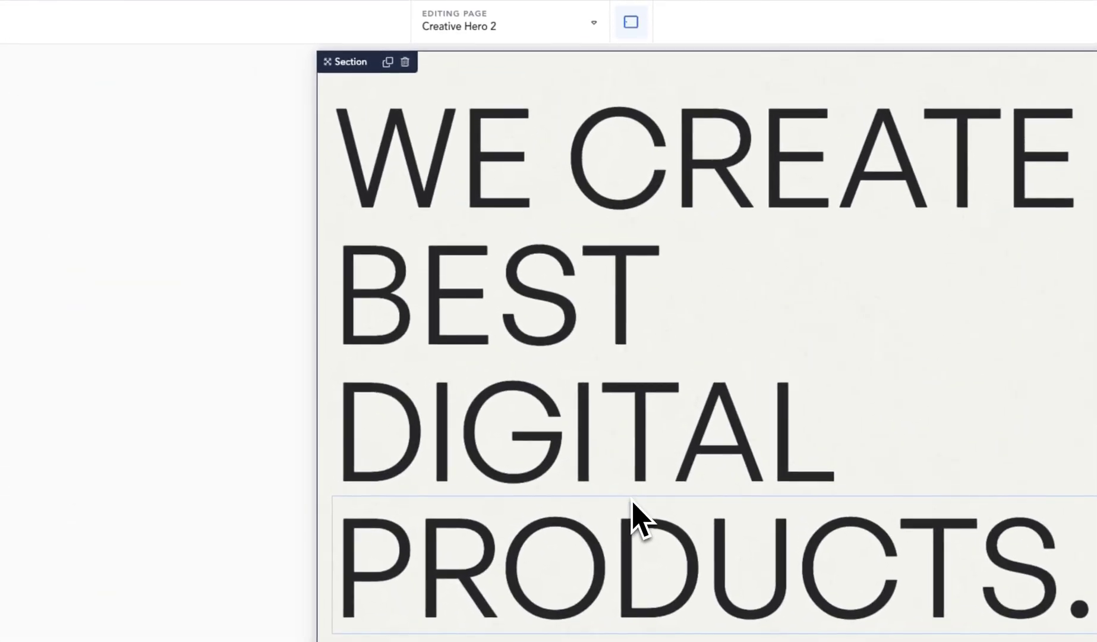
left_click(711, 391)
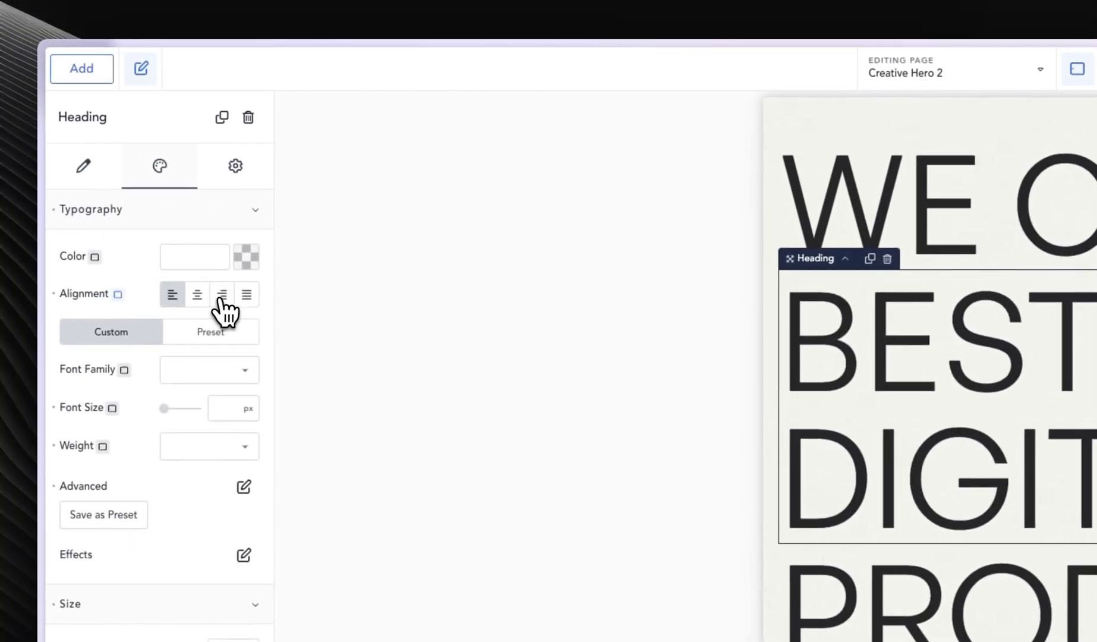
left_click(222, 295)
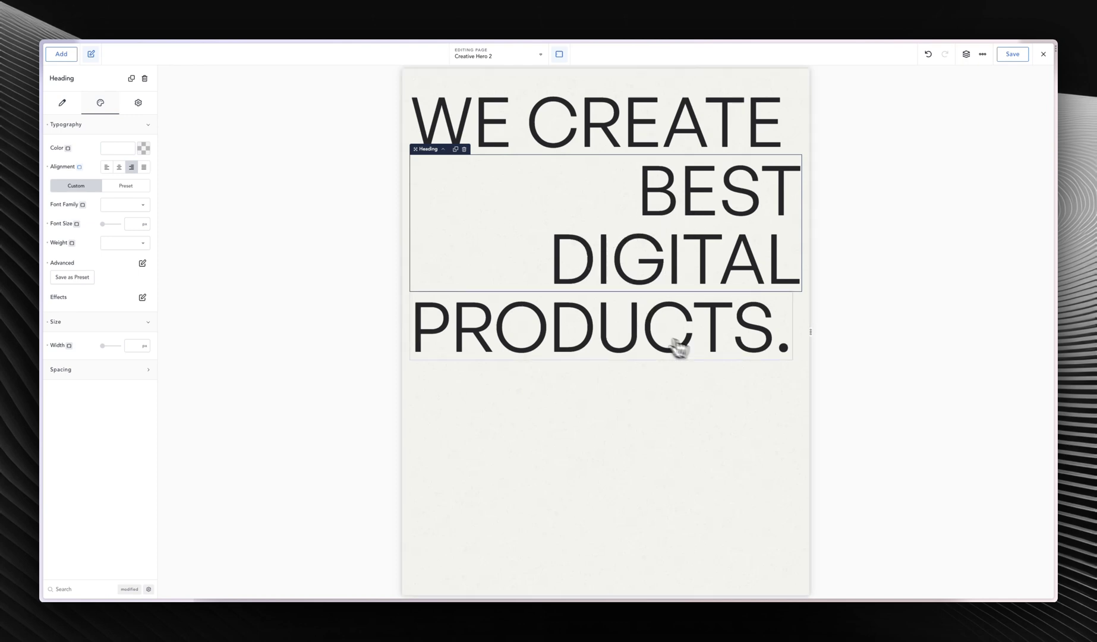
- Preview the headings at the tablet portrait, phone landscape and phone portrait breakpoints, and return to the desktop view
left_click(562, 56)
left_click(568, 120)
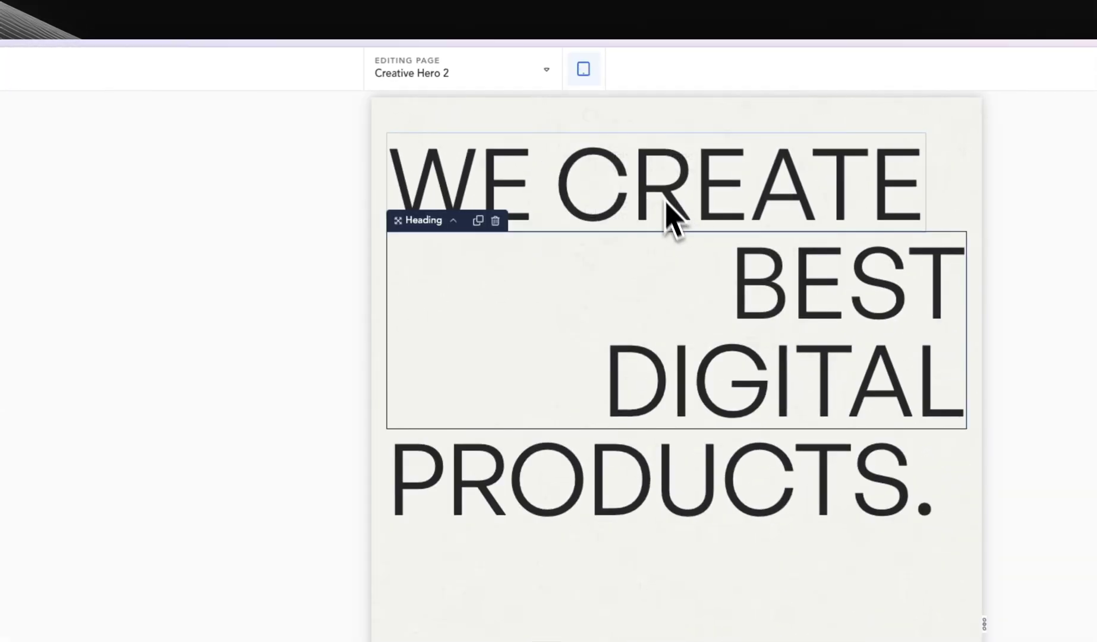
left_click(584, 69)
left_click(630, 167)
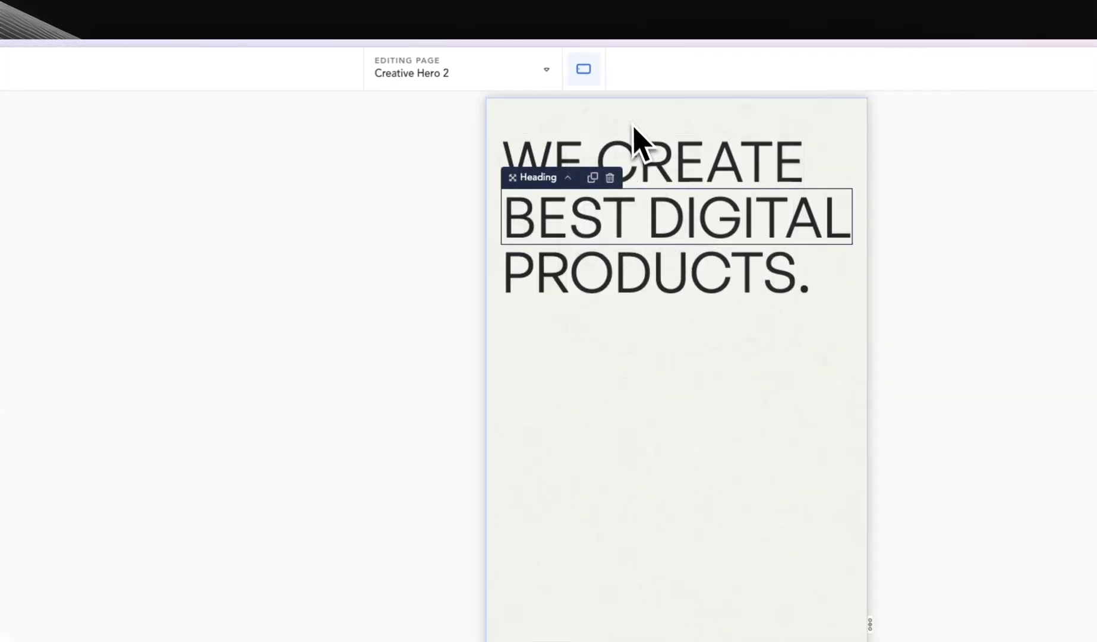
left_click(587, 73)
left_click(654, 303)
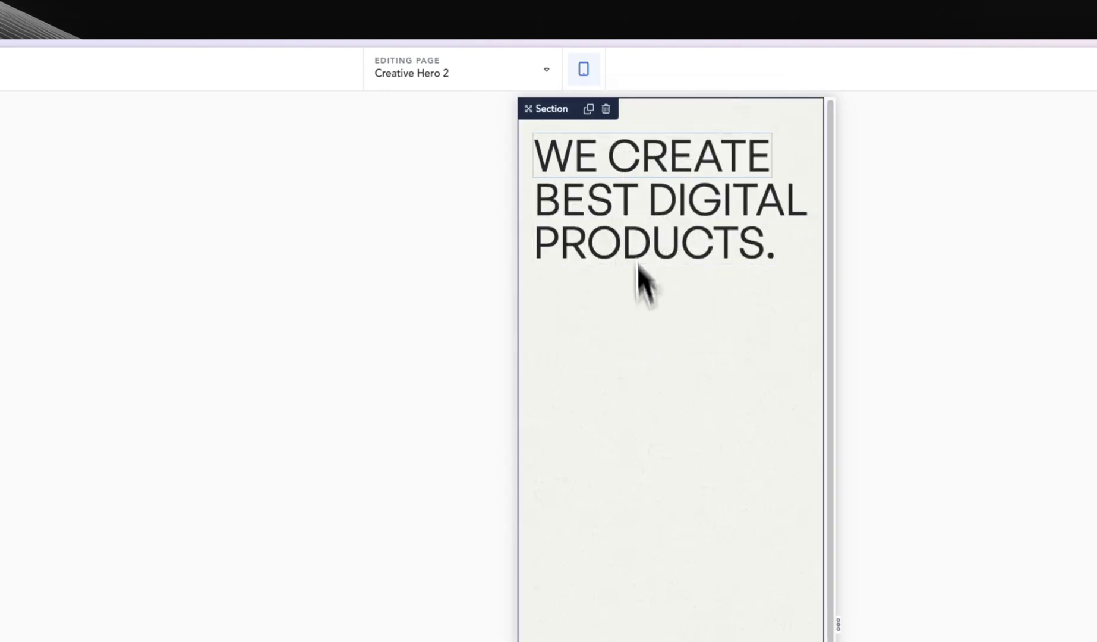
left_click(589, 72)
left_click(652, 118)
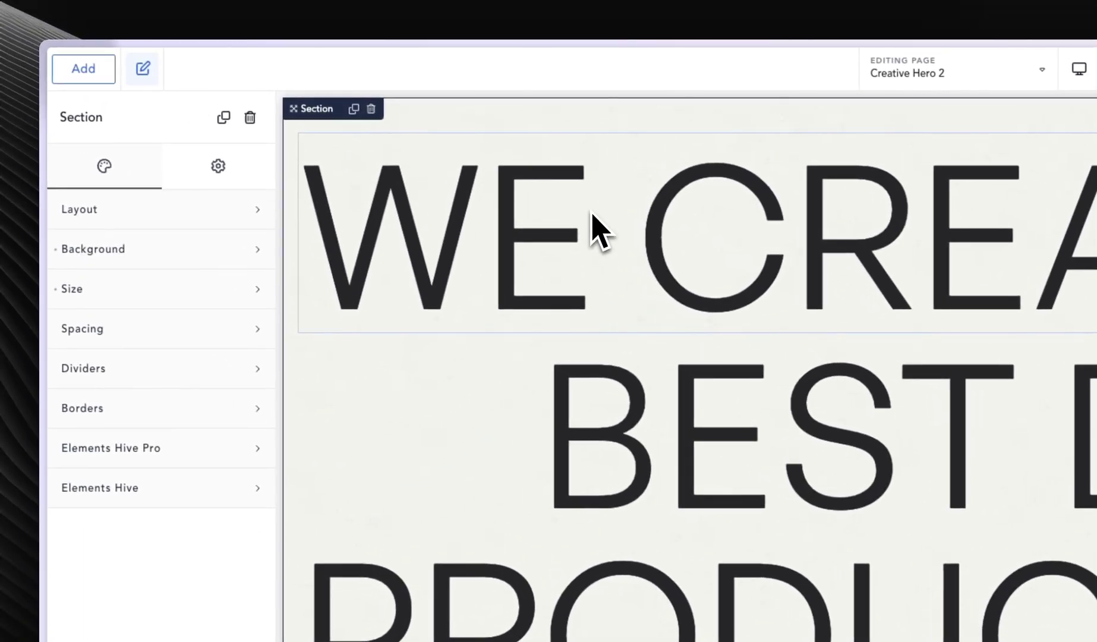
- Add a Div below the WE CREATE heading and move all three headings into it
left_click(593, 212)
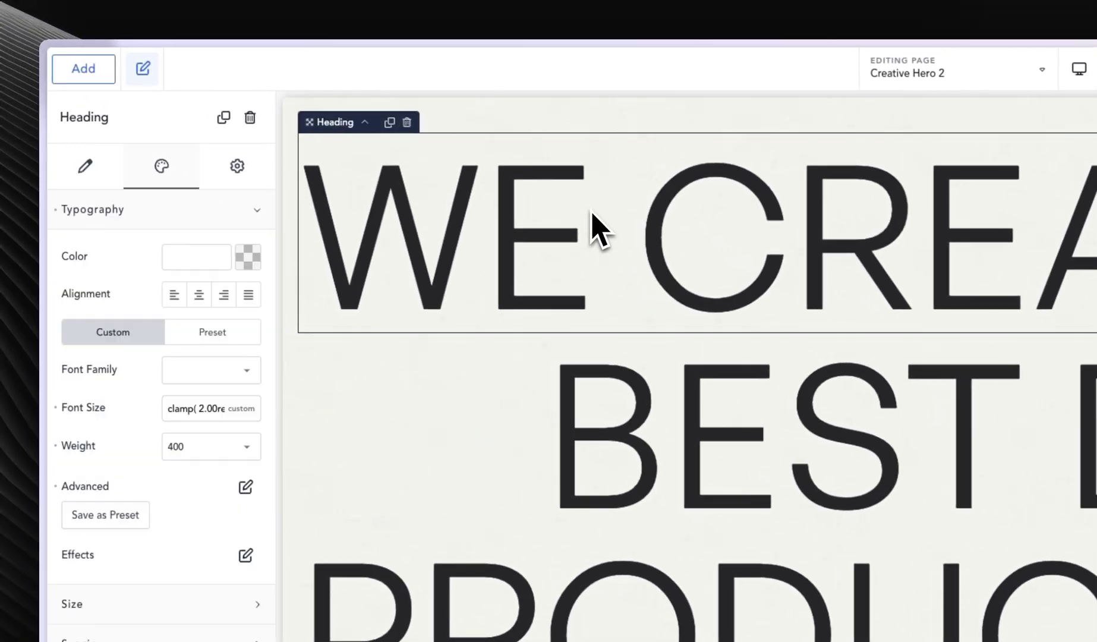
left_click(89, 72)
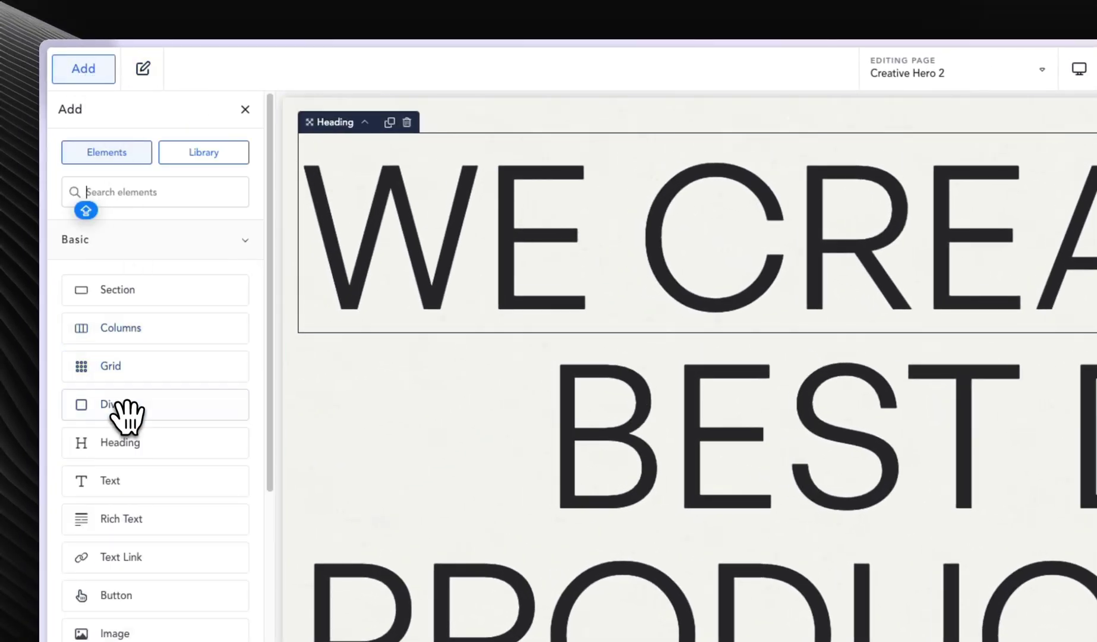
left_click_drag(127, 408, 324, 374)
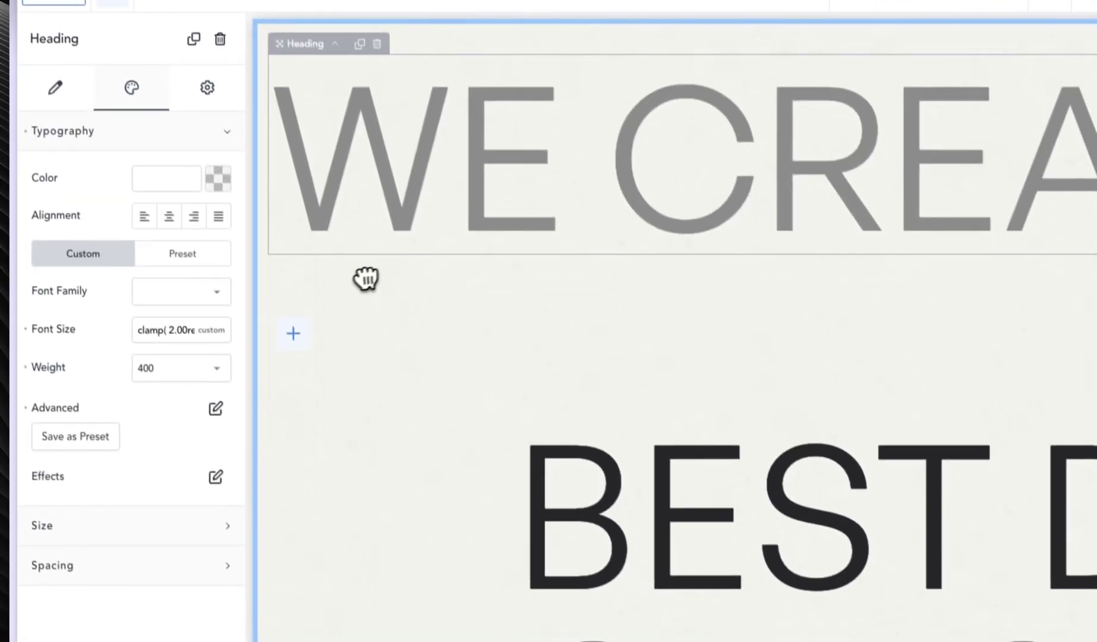
left_click_drag(403, 371, 617, 419)
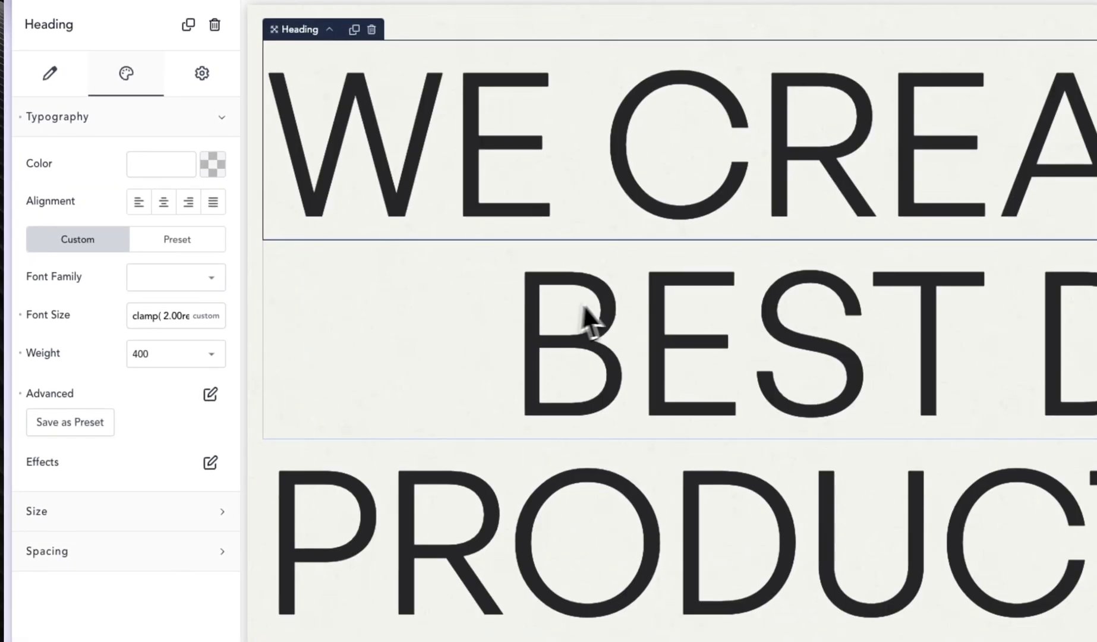
left_click_drag(619, 225, 621, 233)
left_click_drag(657, 523, 660, 464)
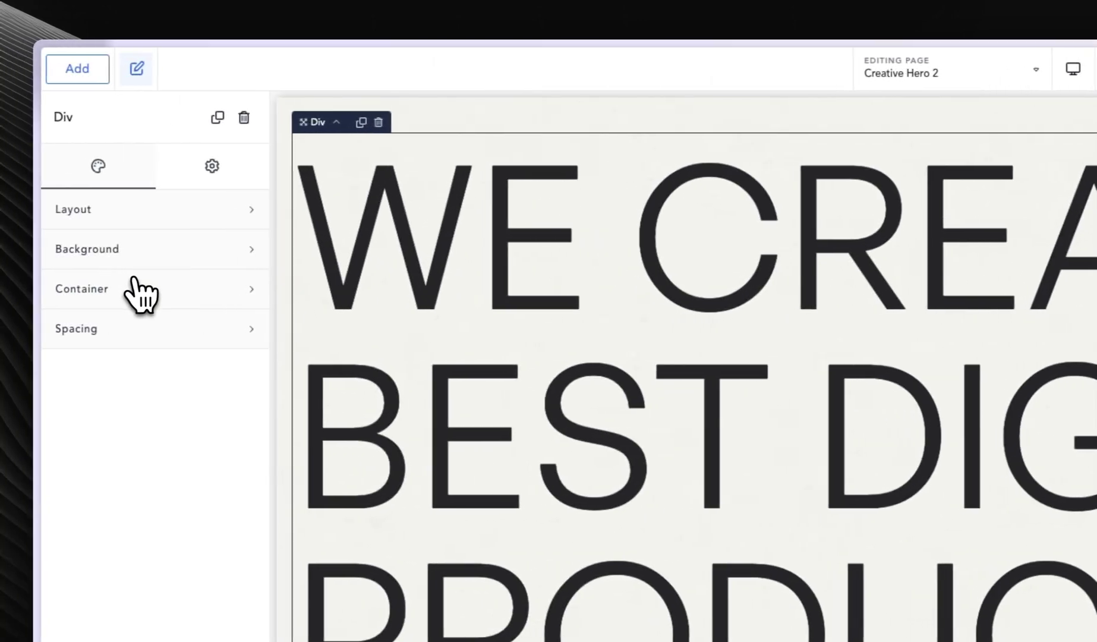
- Set the container width of the Div around the headings to 100%
left_click(134, 279)
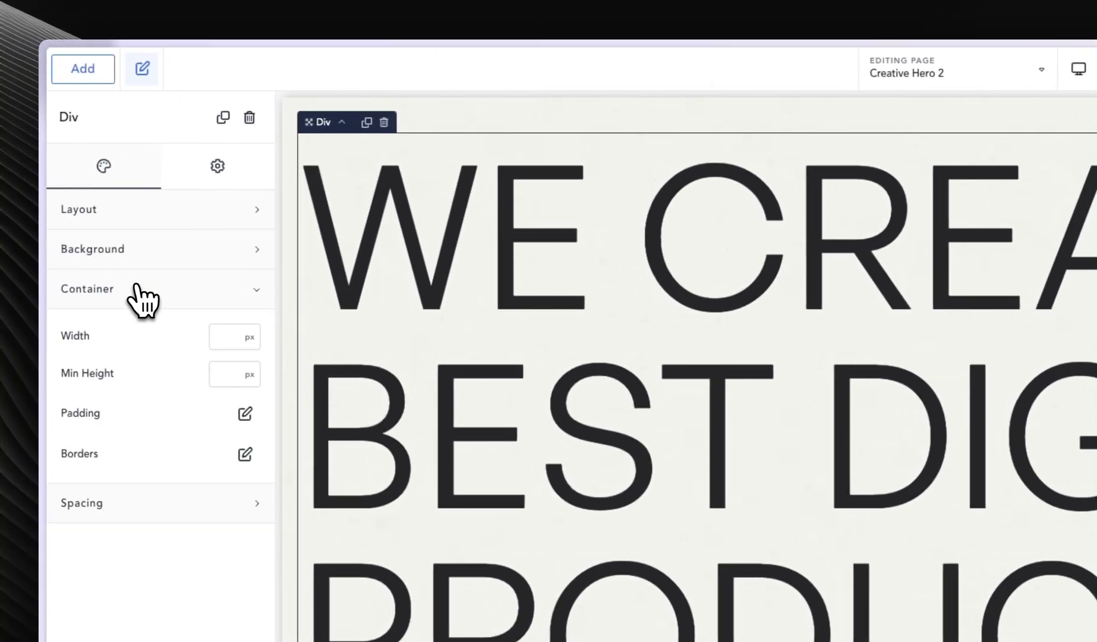
left_click(219, 340)
type("100%")
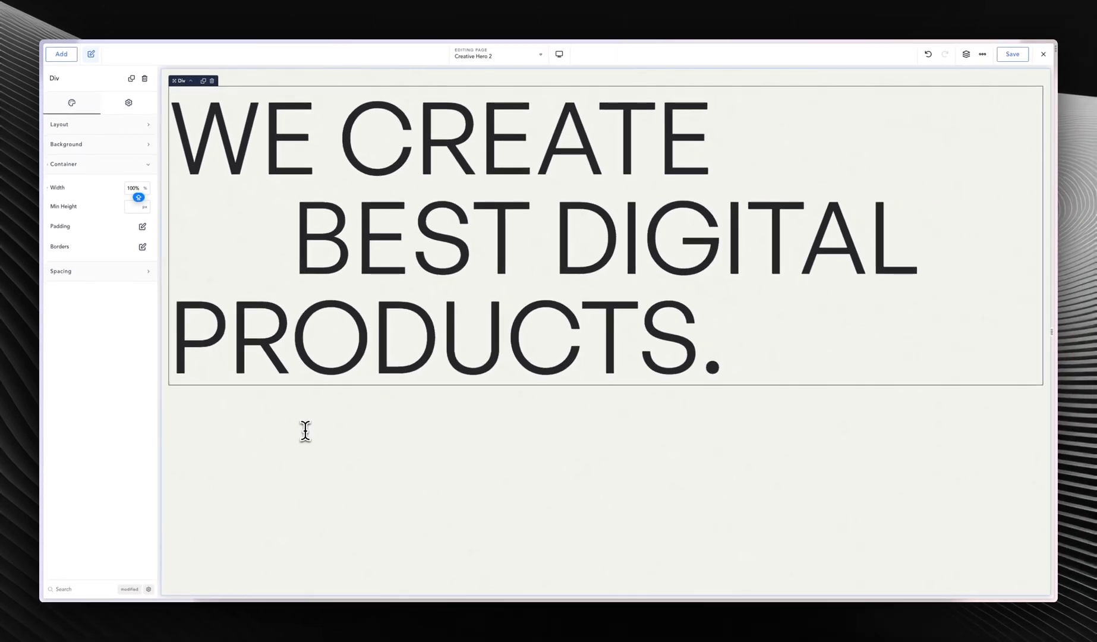
- Check the gradient blob in the Figma design, and back in Arc give the Div an image overlay using the red-orange blob
key("super+Tab")
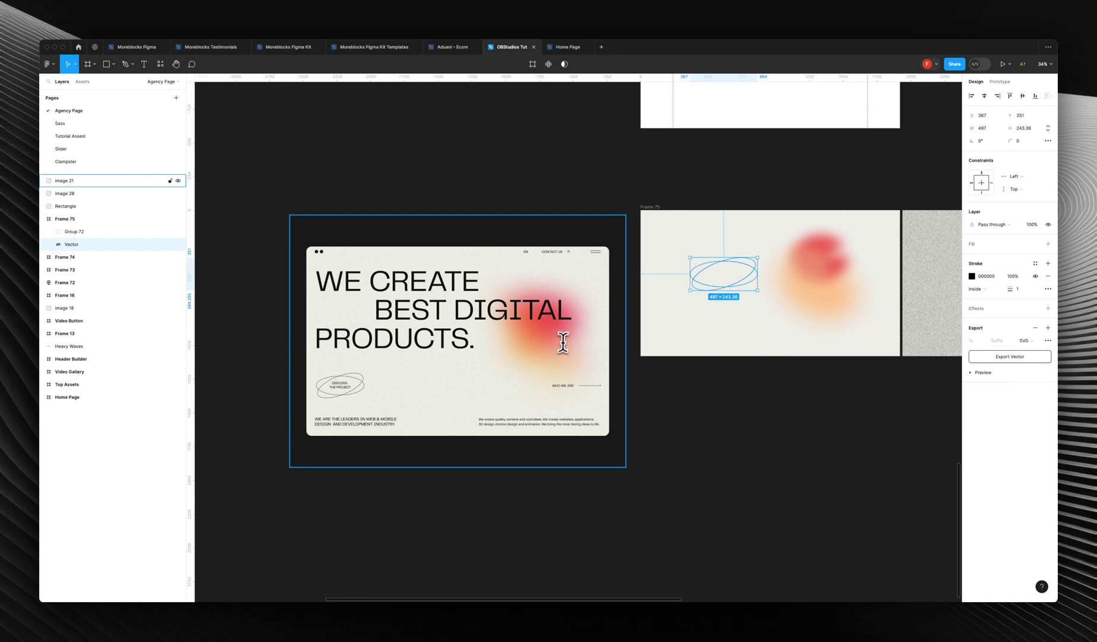
key("super+Tab")
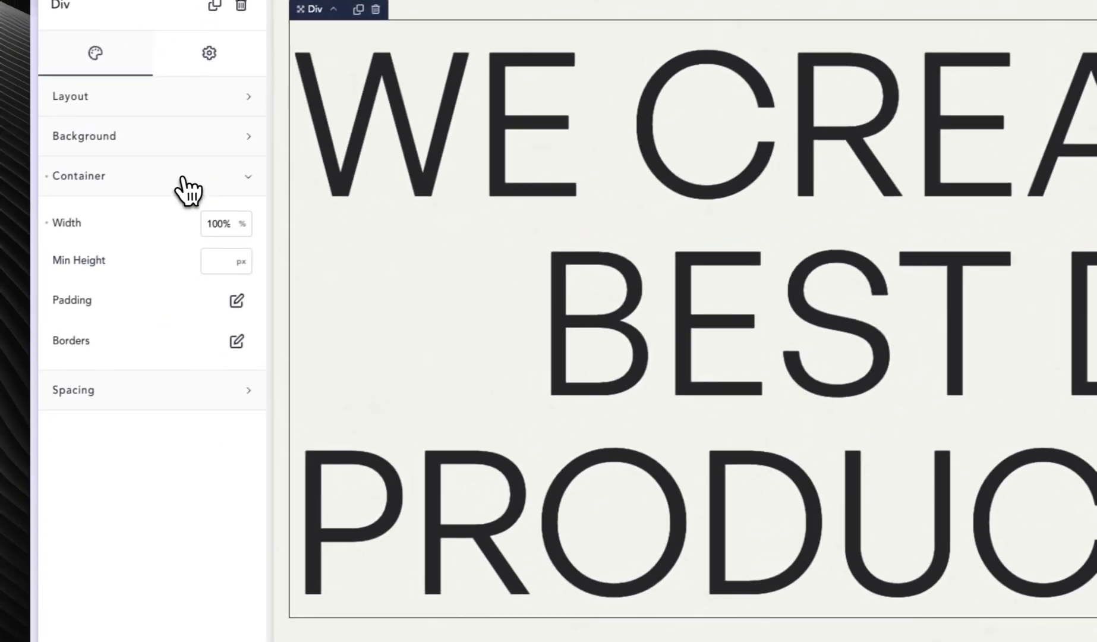
left_click(182, 177)
left_click(150, 142)
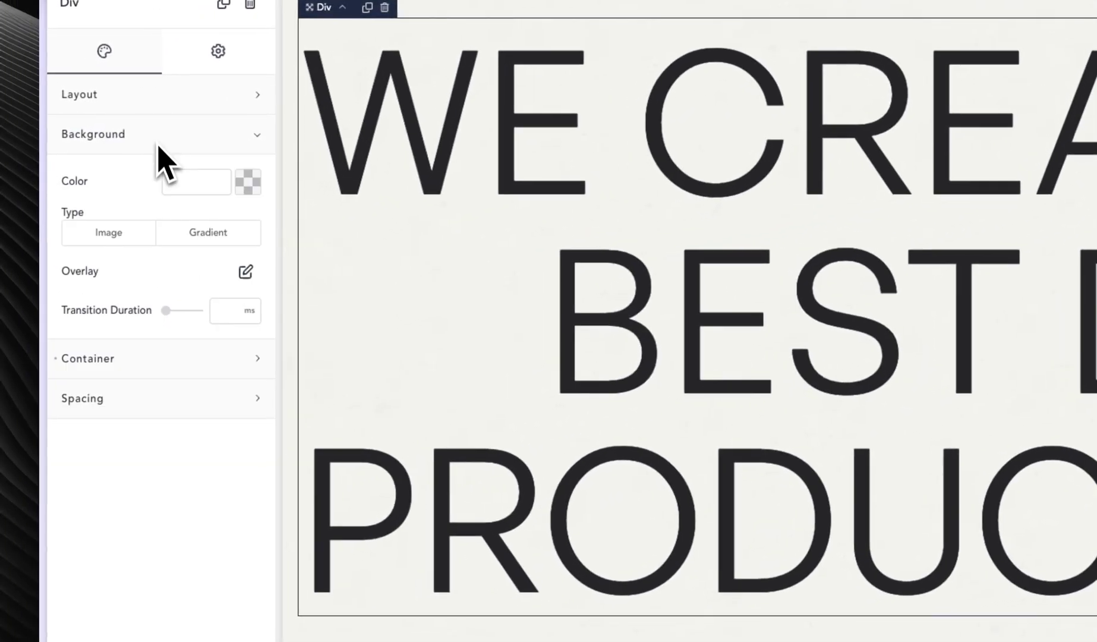
left_click(245, 272)
left_click(126, 401)
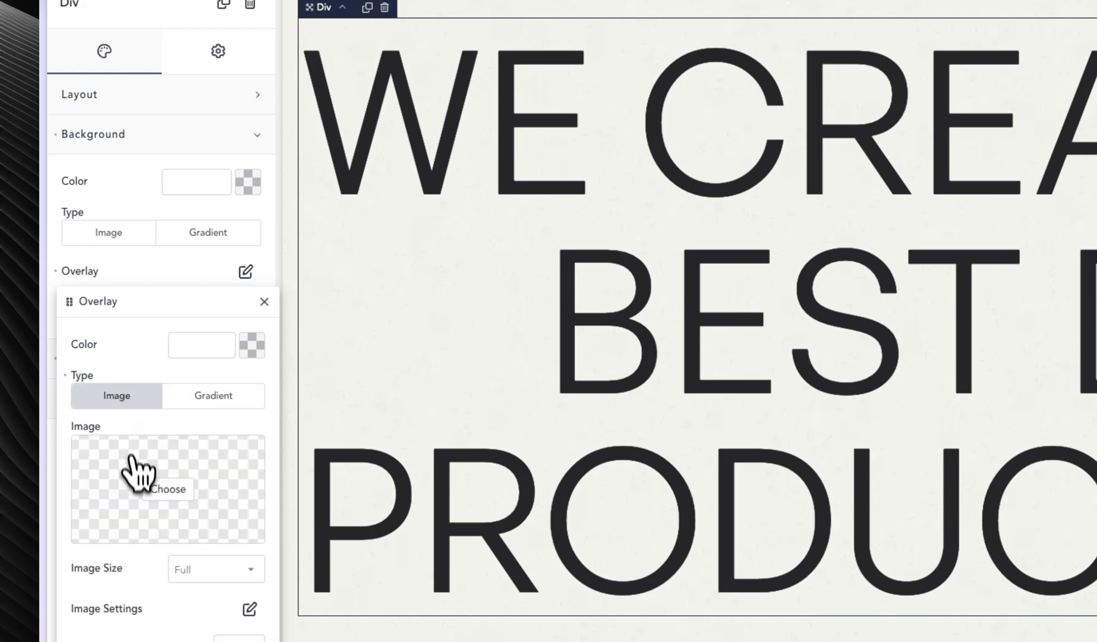
left_click(169, 497)
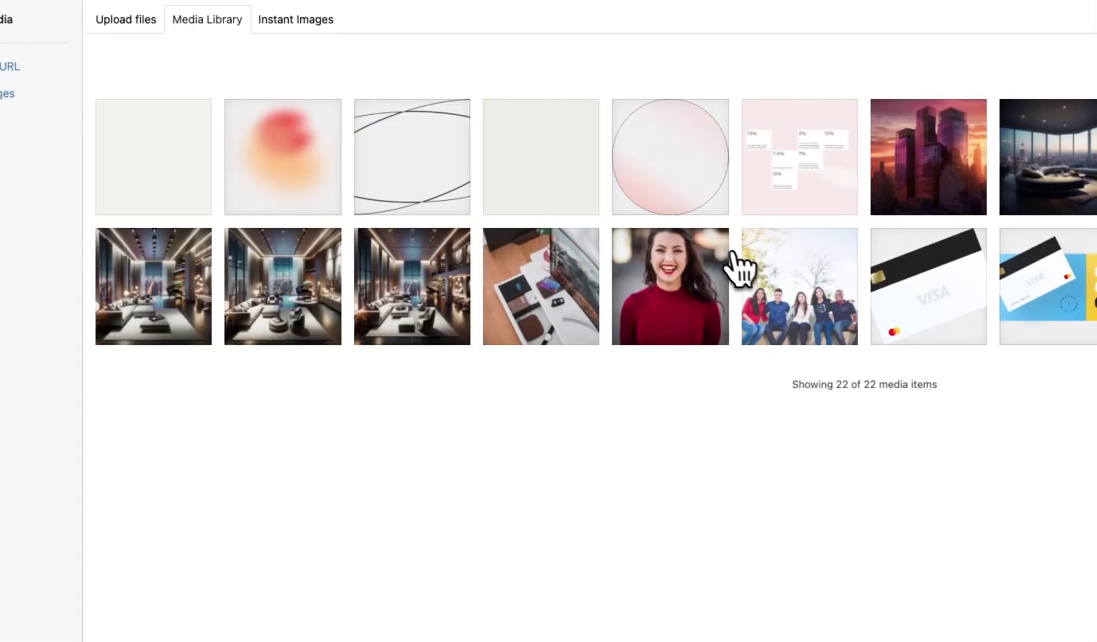
left_click(315, 170)
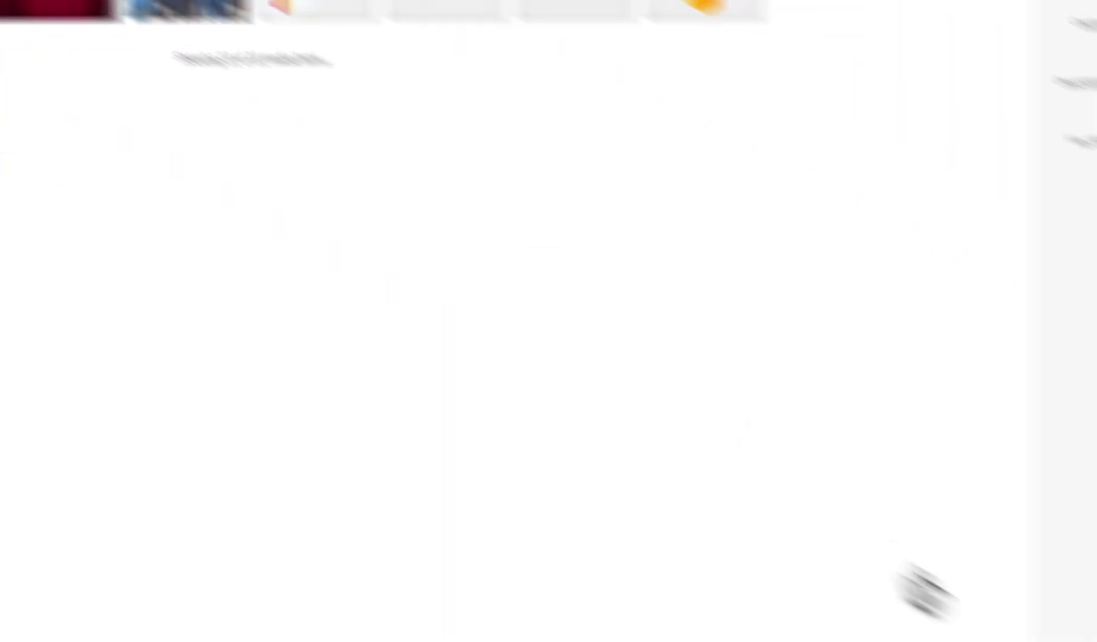
left_click(1005, 578)
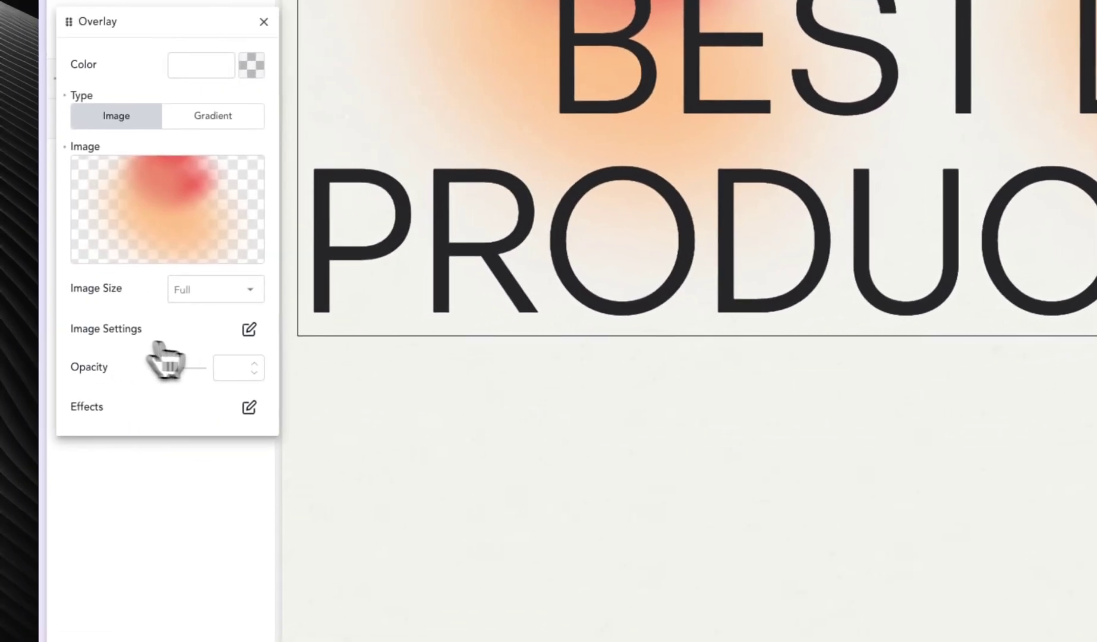
- Set the overlay image to contain and norepeat, with a custom position that places the blob behind the end of DIGITAL
left_click(735, 141)
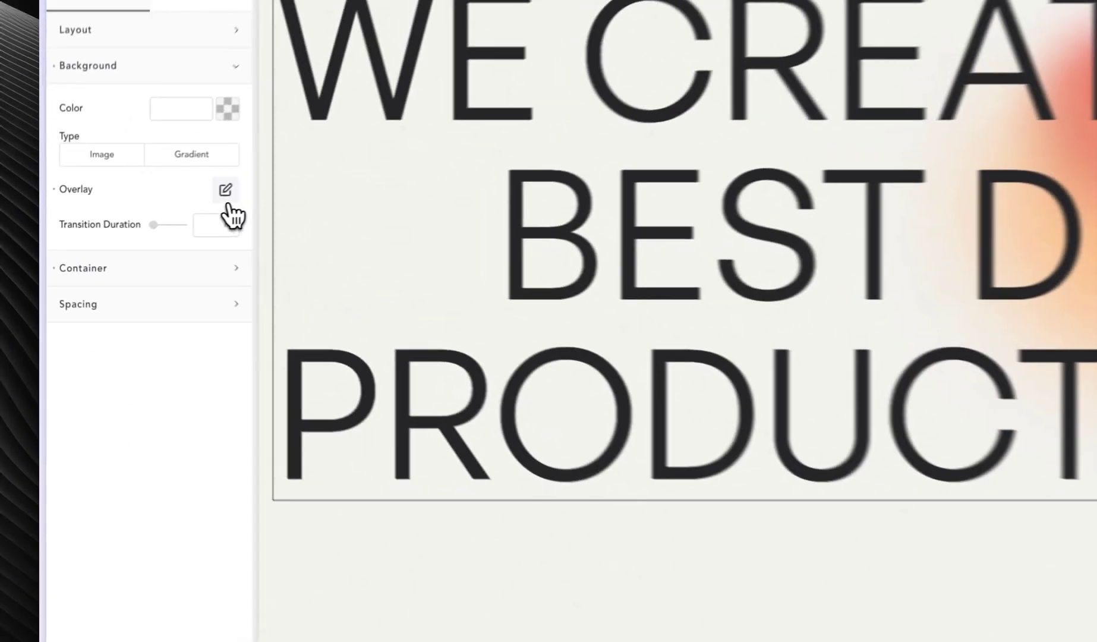
left_click(142, 213)
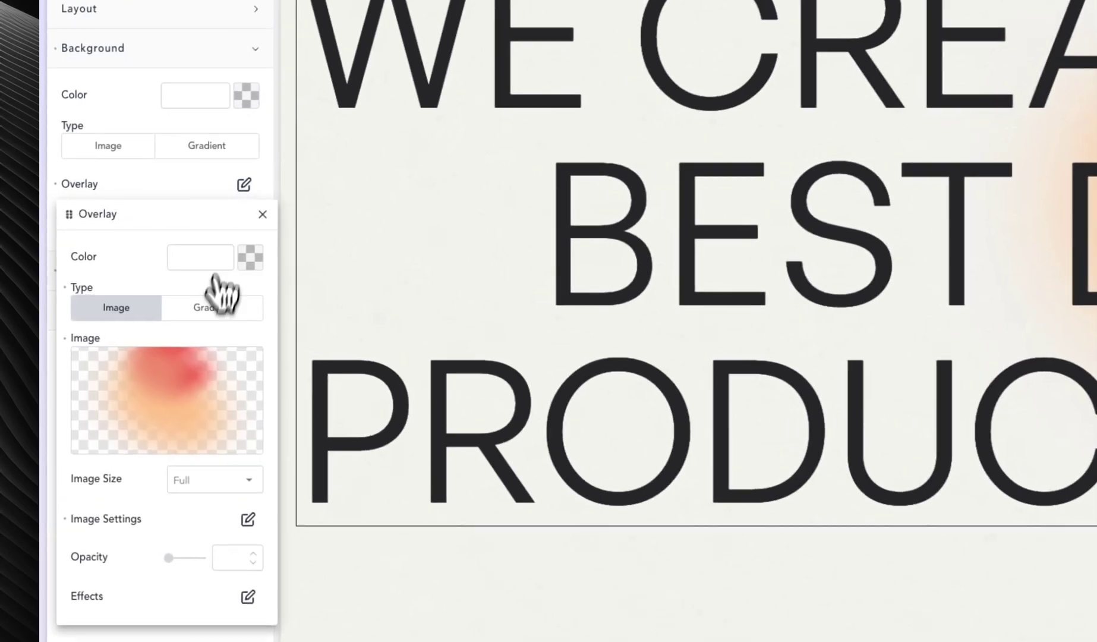
left_click(107, 321)
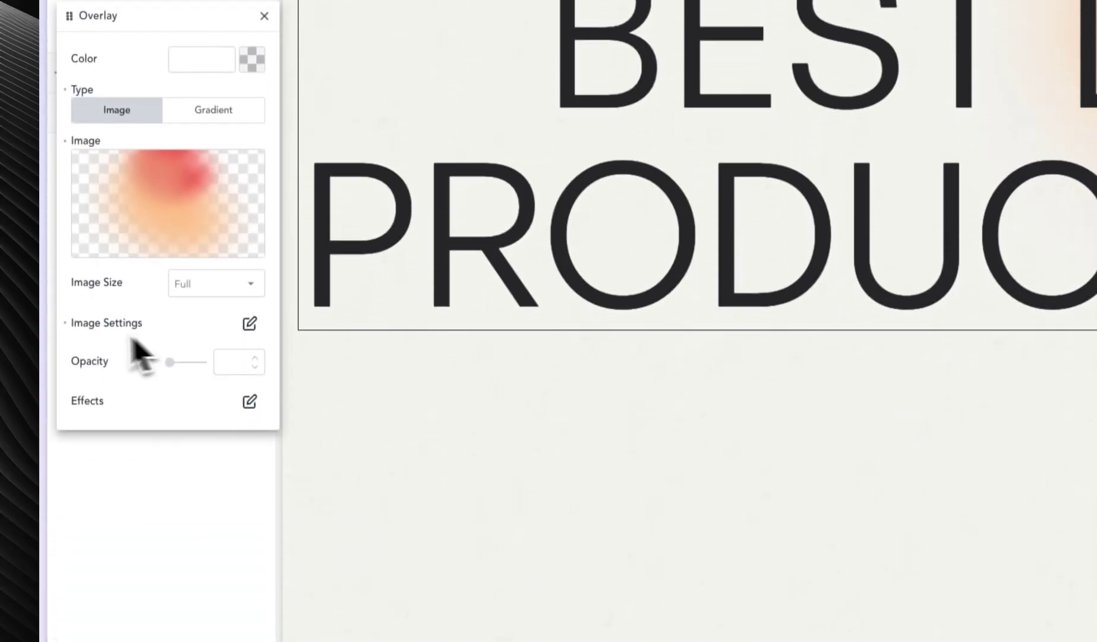
left_click(247, 314)
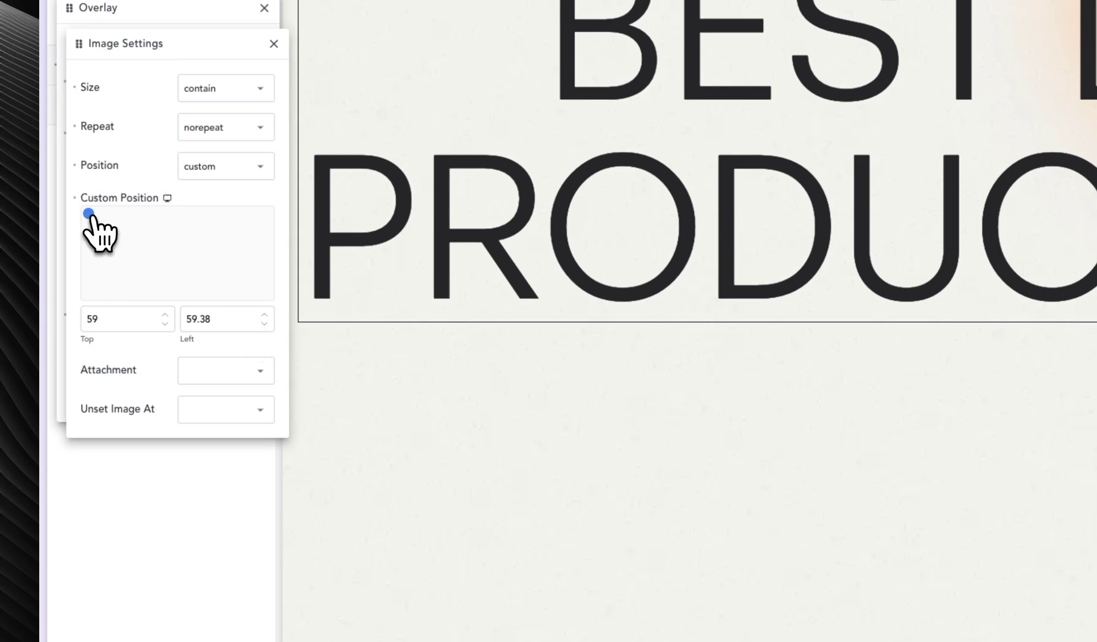
left_click_drag(91, 218, 228, 262)
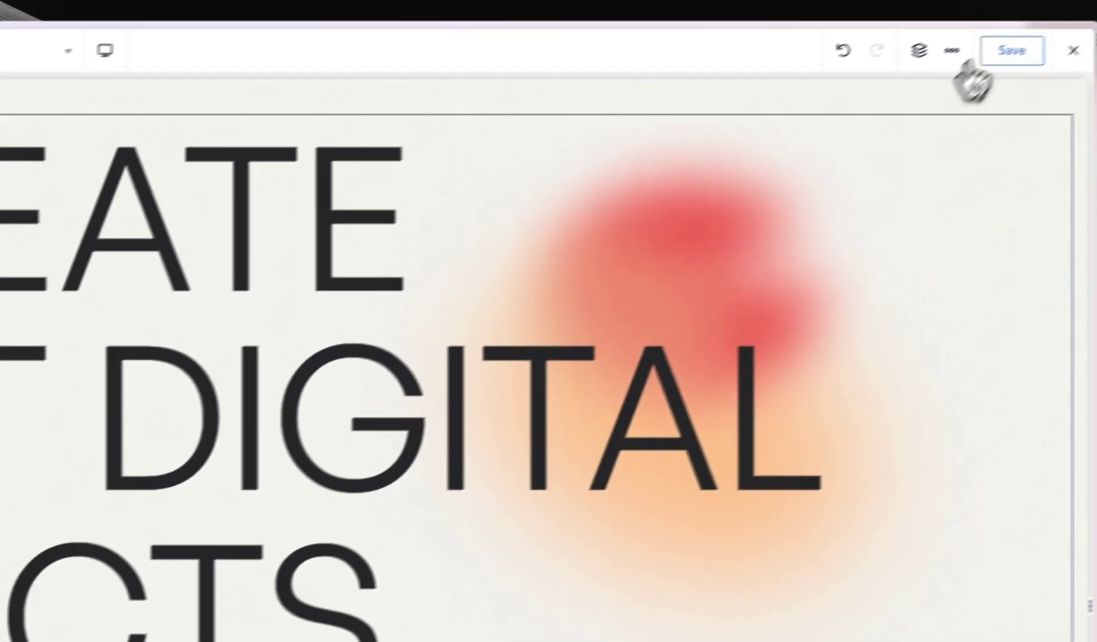
left_click(967, 70)
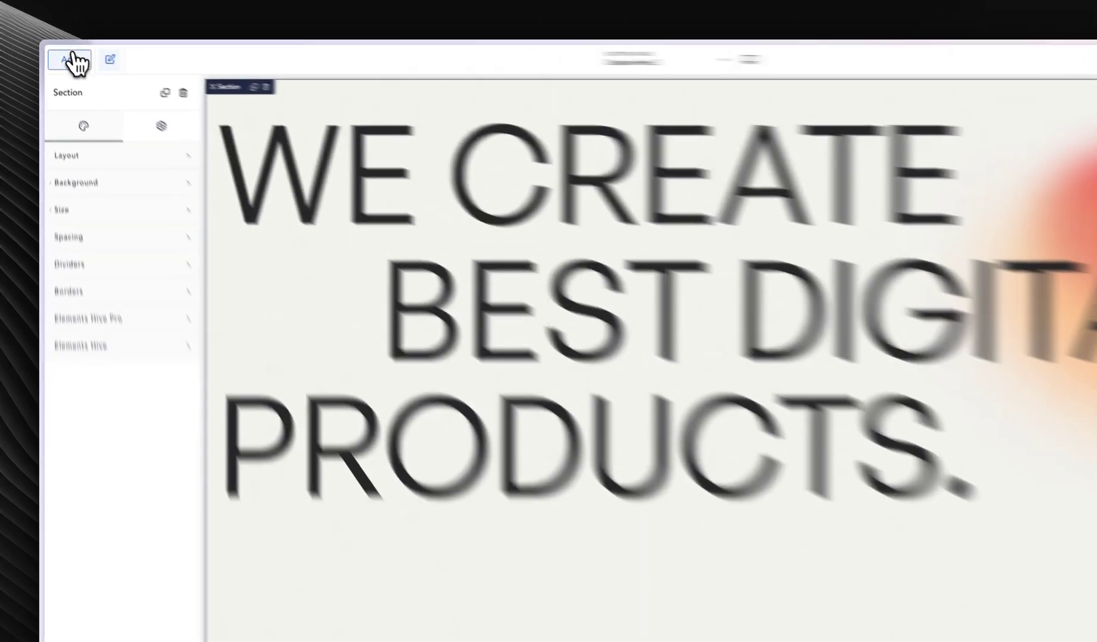
- Add a Div below the heading block and place a Text Link inside it
left_click(61, 53)
left_click(76, 217)
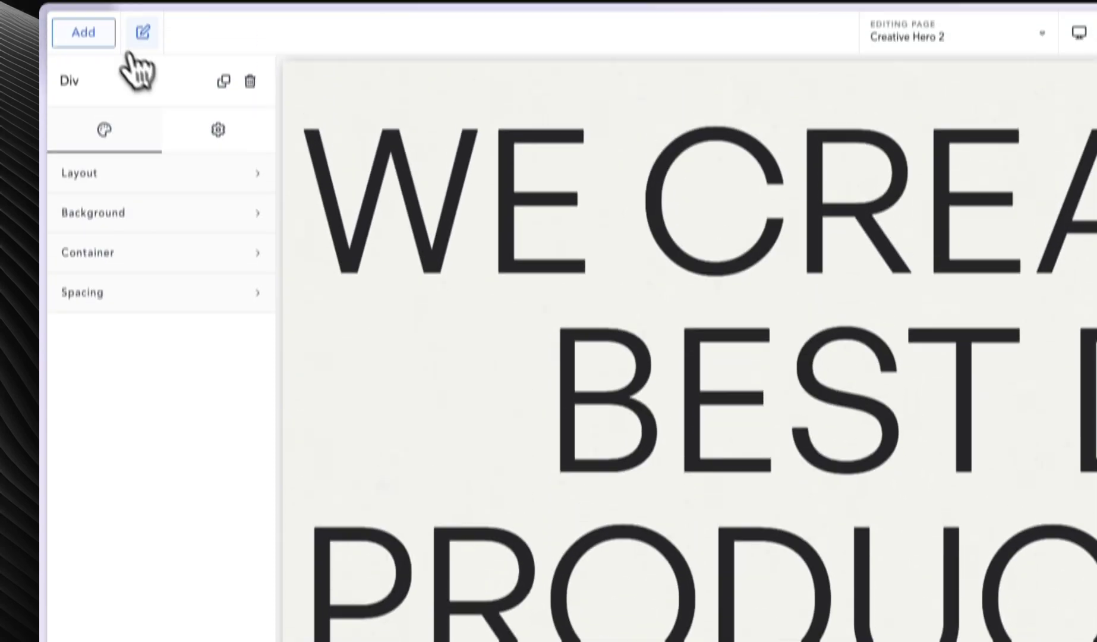
left_click(86, 33)
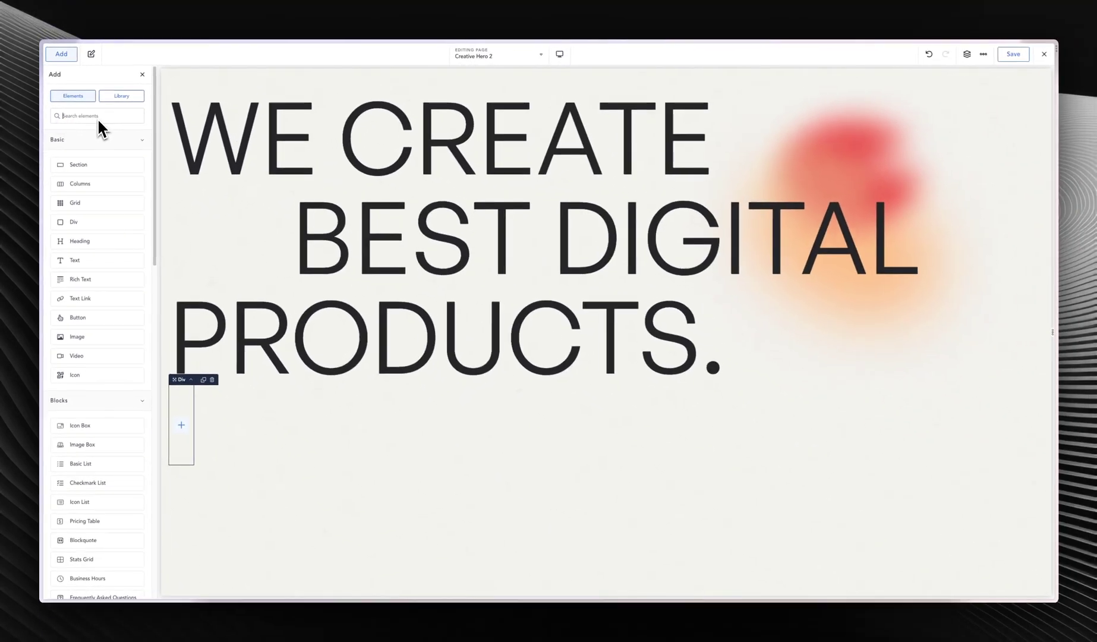
type("LINK")
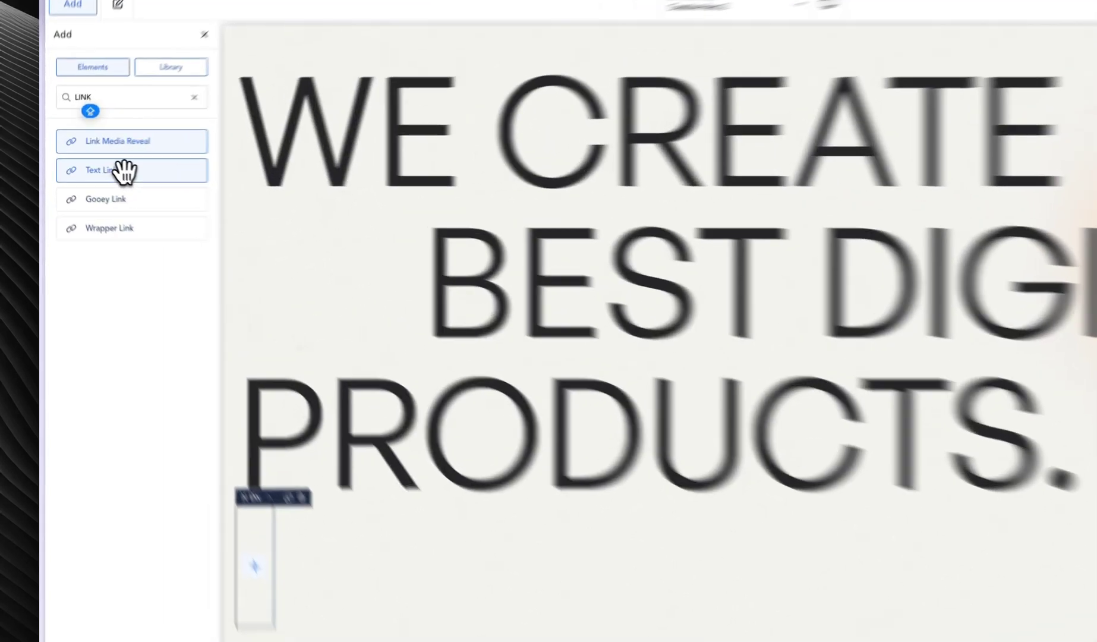
left_click(80, 163)
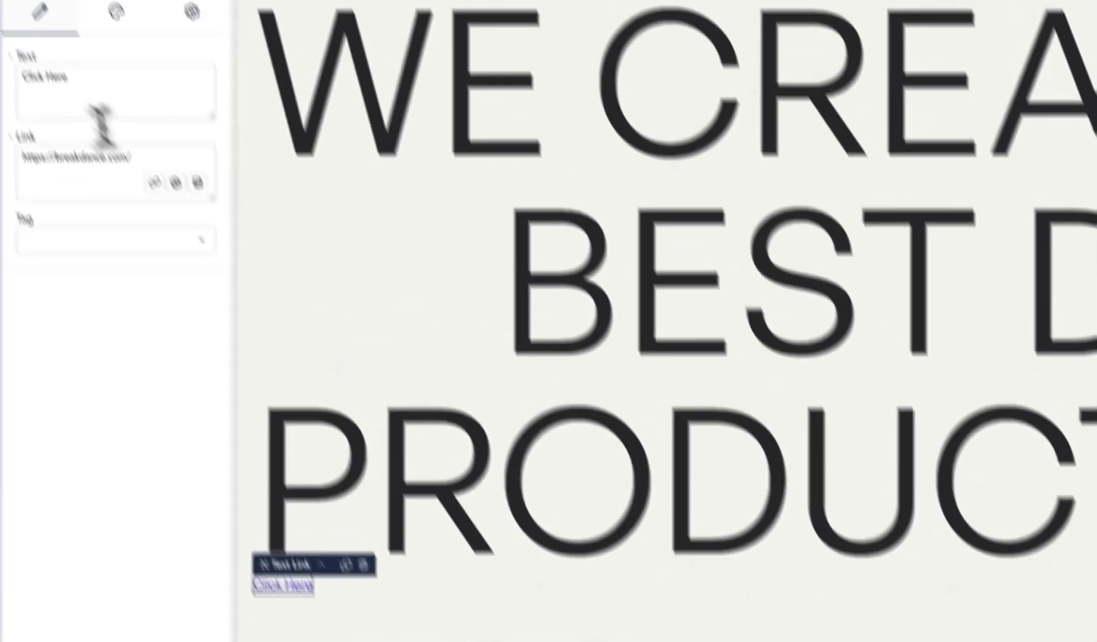
- Set the Text Link's text to DISCUSS THE PROJECT on two lines and its link to /
triple_click(123, 170)
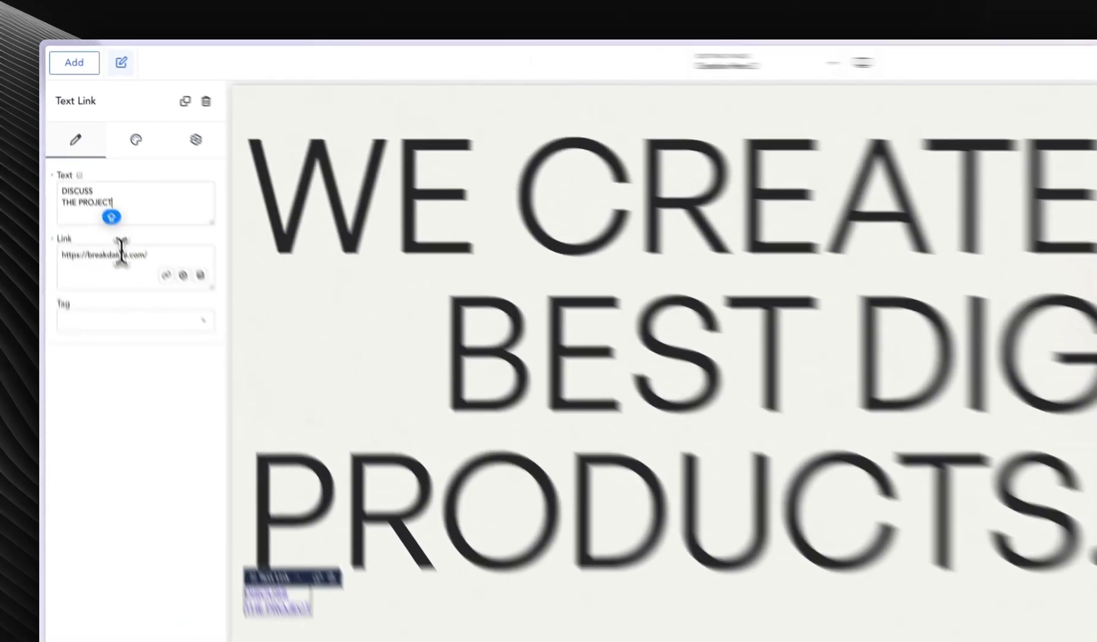
triple_click(93, 176)
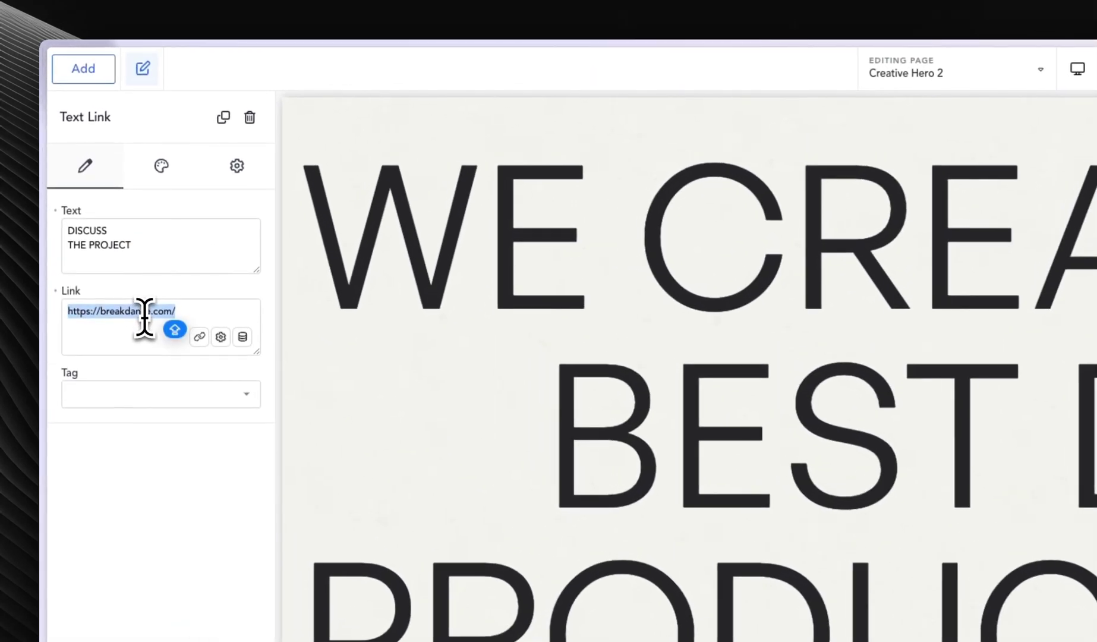
type("/")
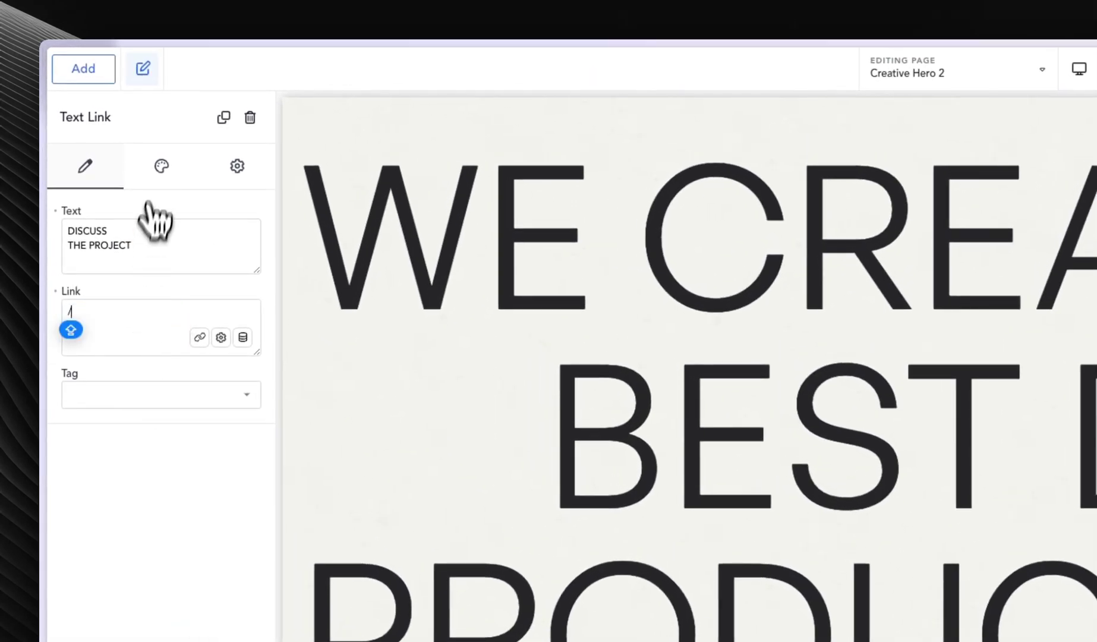
- Style the Text Link's typography with a 0.75 rem font size, no line decoration, line height 1 and centered alignment
left_click(161, 169)
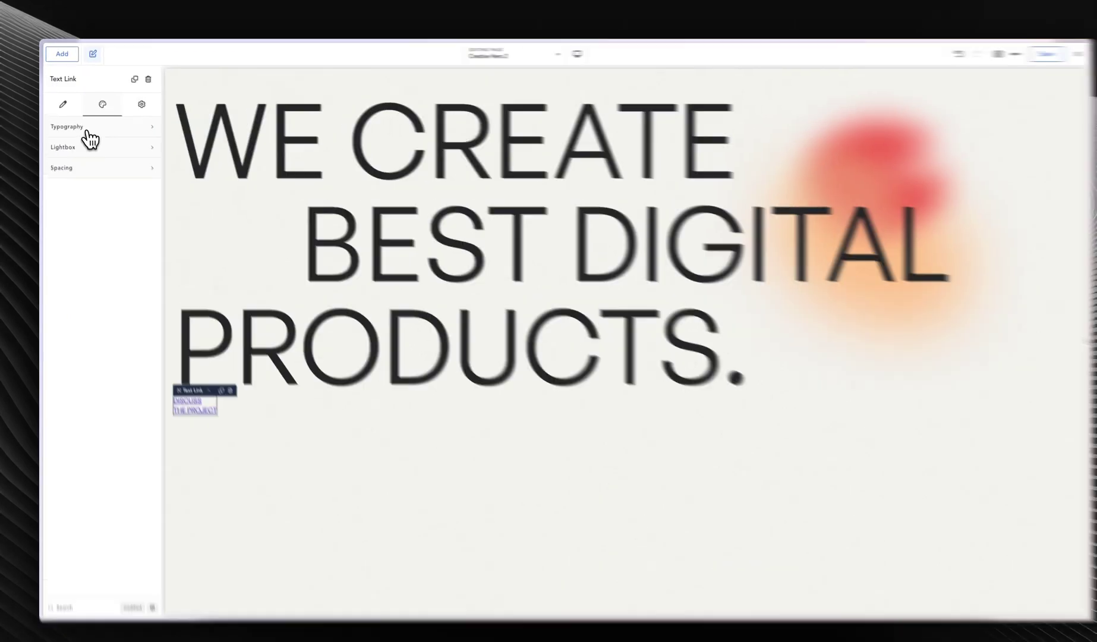
left_click(132, 209)
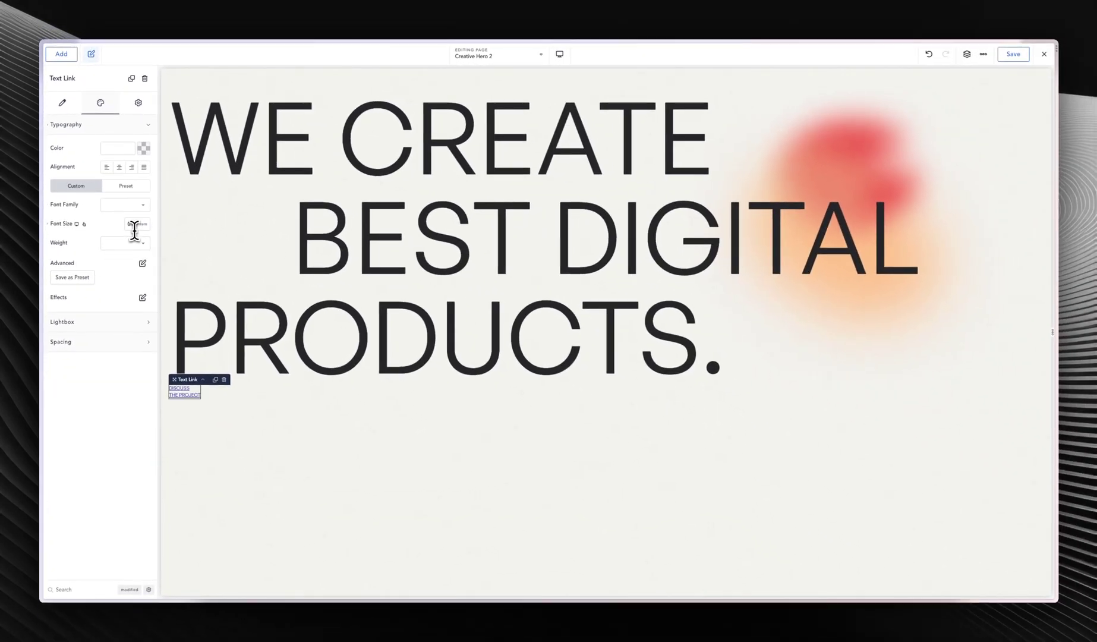
left_click(134, 230)
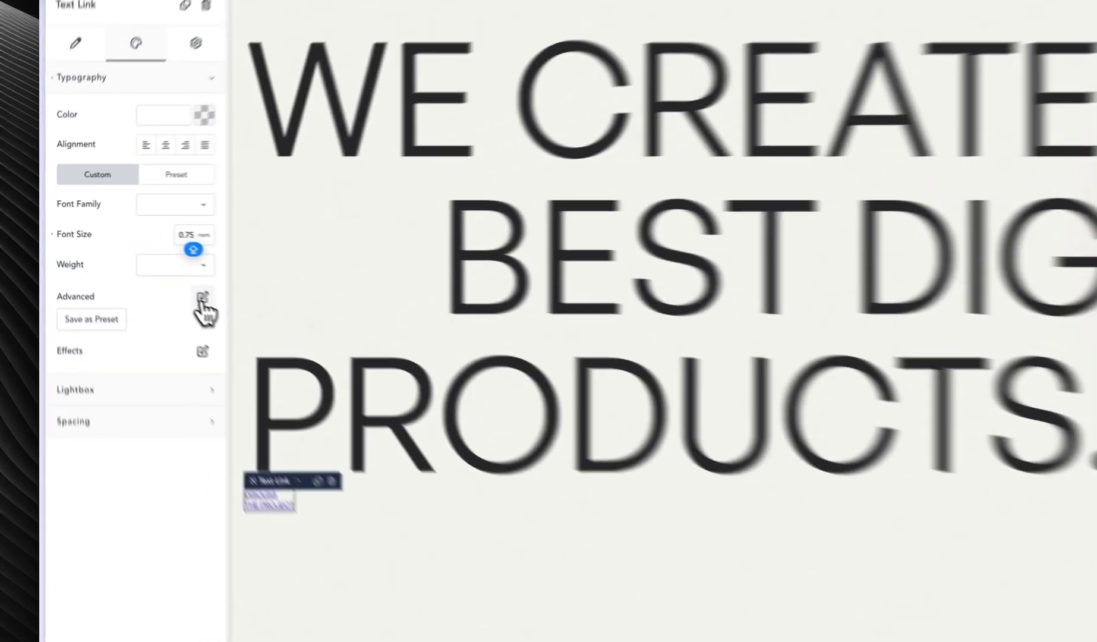
left_click(142, 262)
left_click(230, 360)
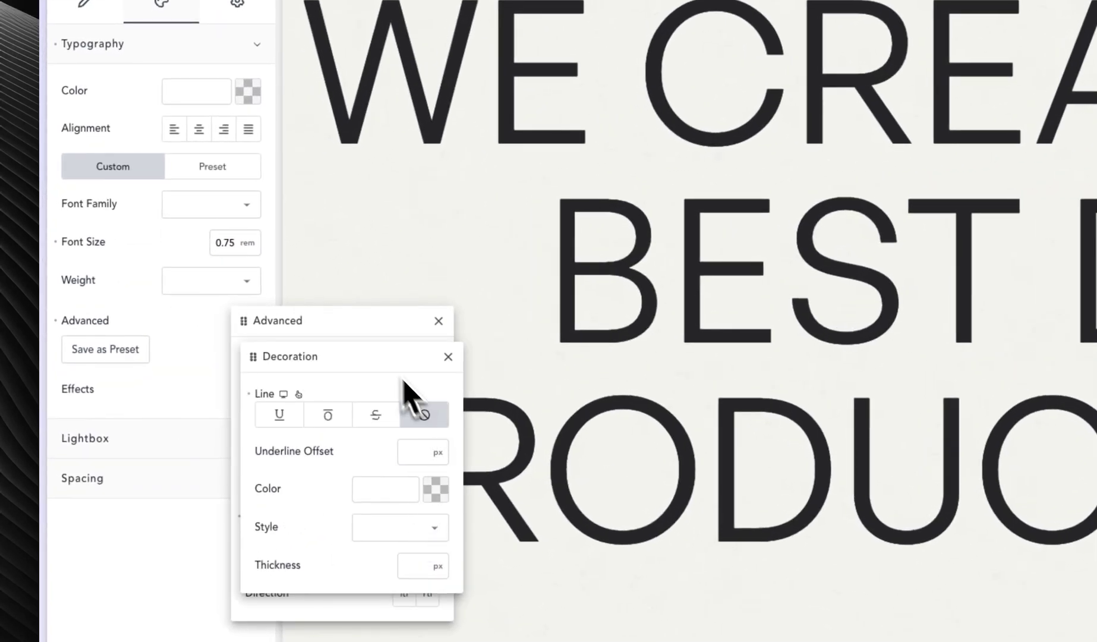
left_click(368, 331)
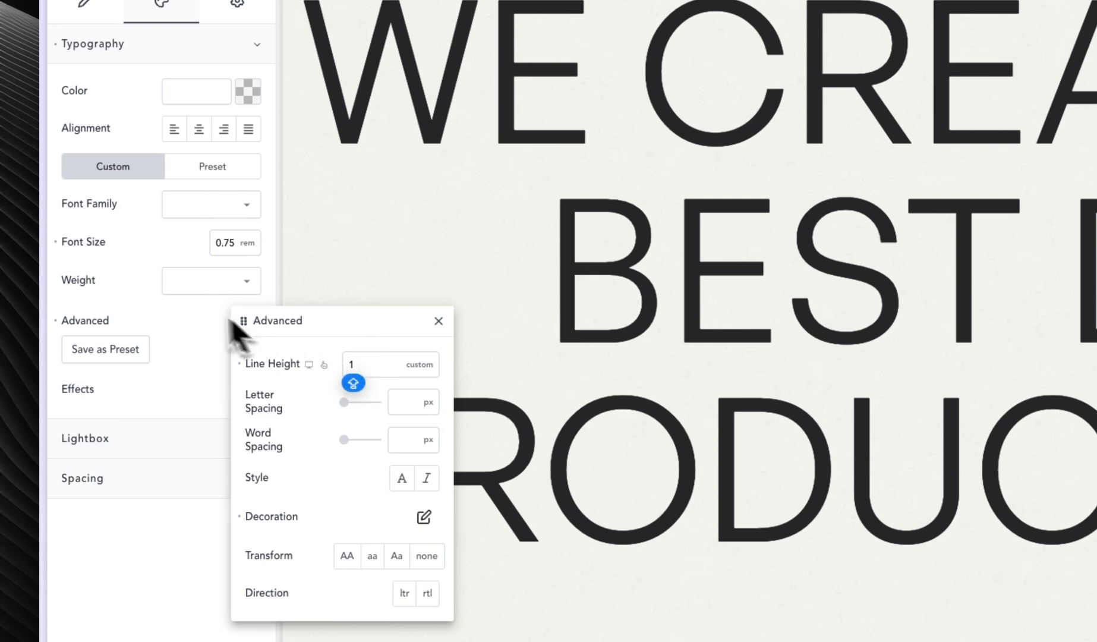
left_click(173, 313)
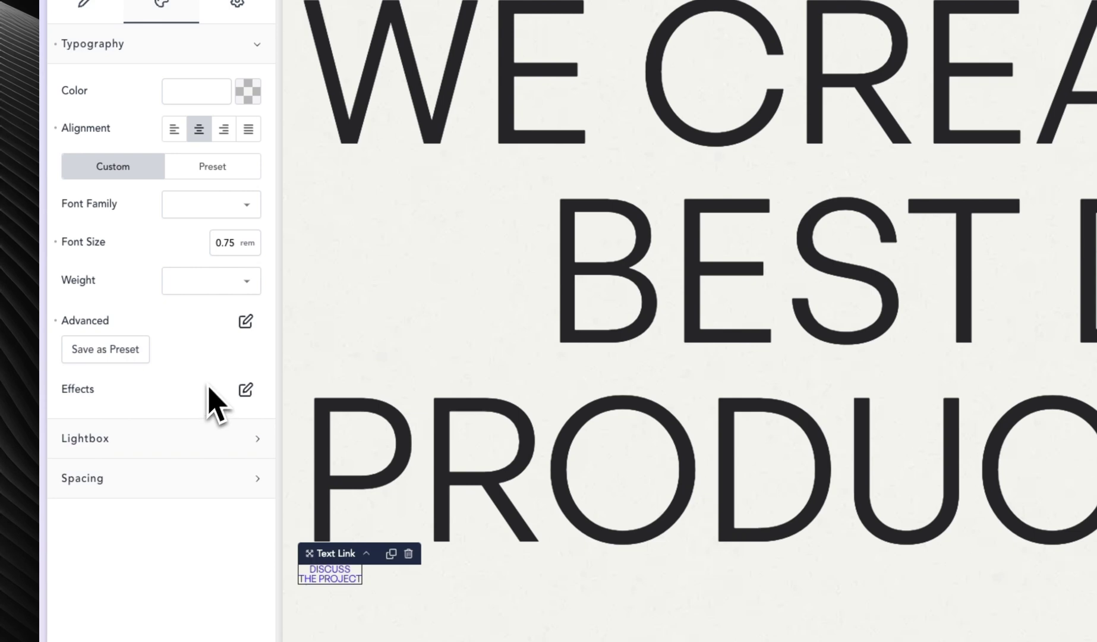
- Set the Text Link's text color to the Headings palette color
left_click(248, 92)
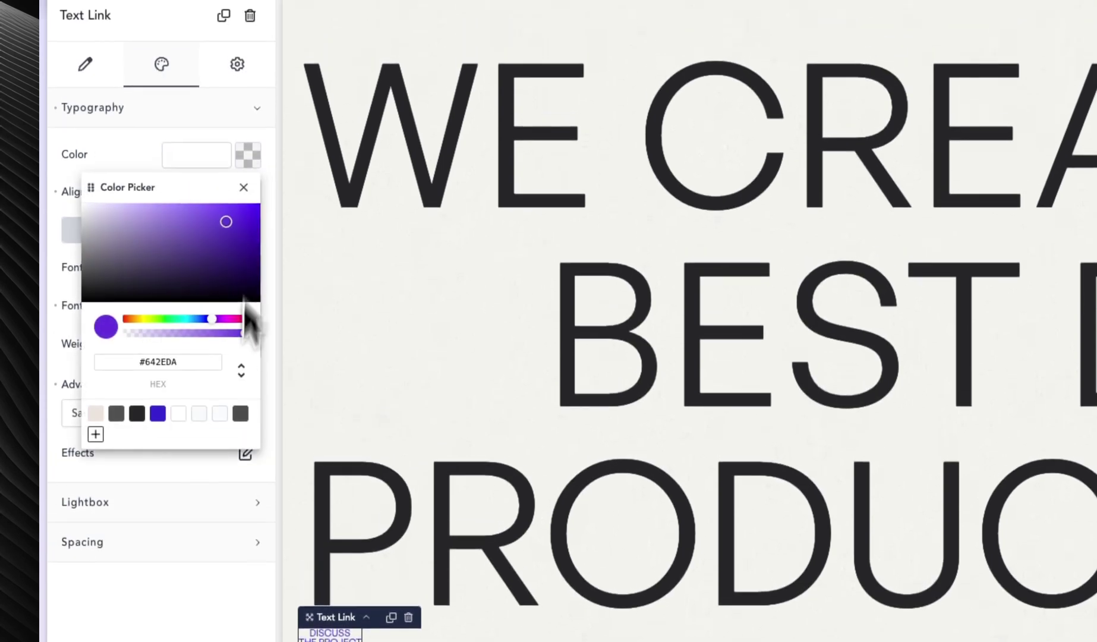
left_click(137, 415)
left_click(172, 479)
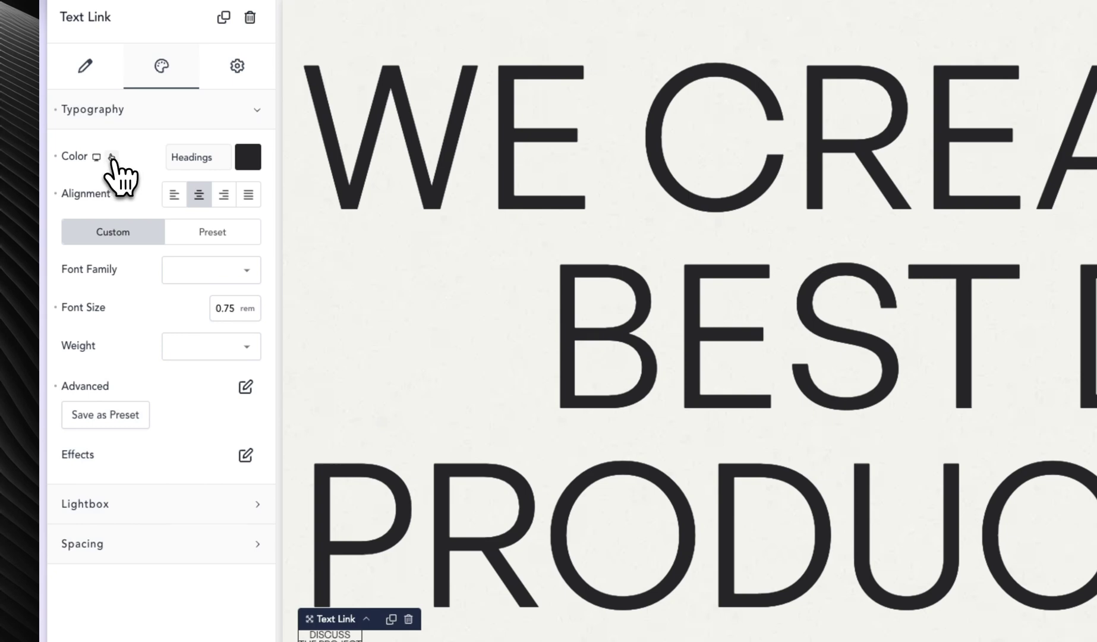
- Set the Text Link's hover color to the dark gray palette color #505050
left_click(111, 157)
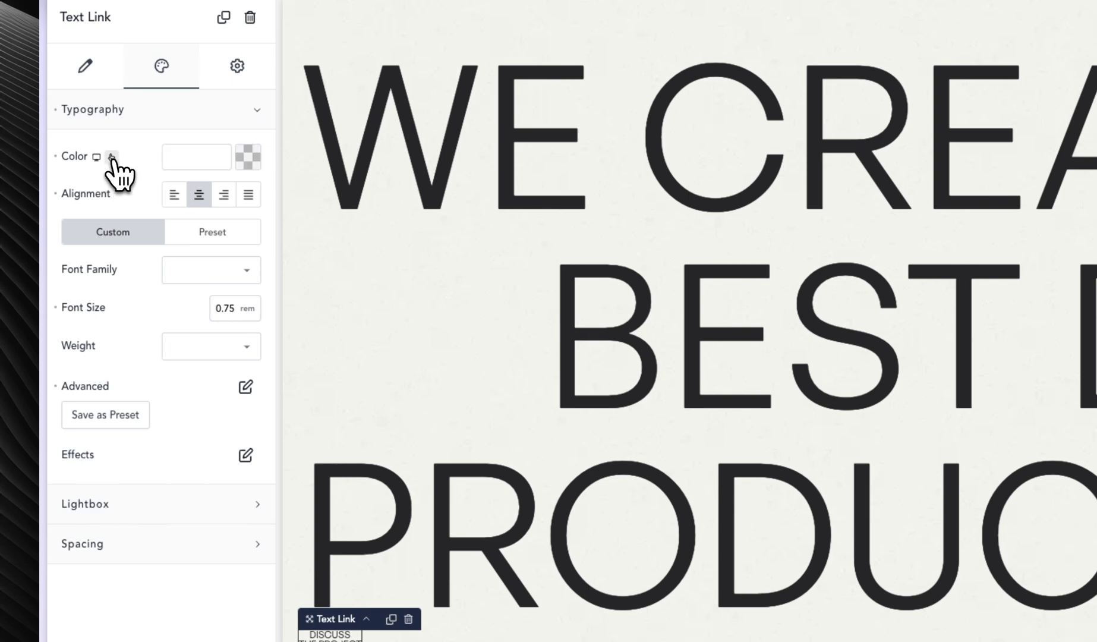
left_click(248, 157)
left_click(138, 415)
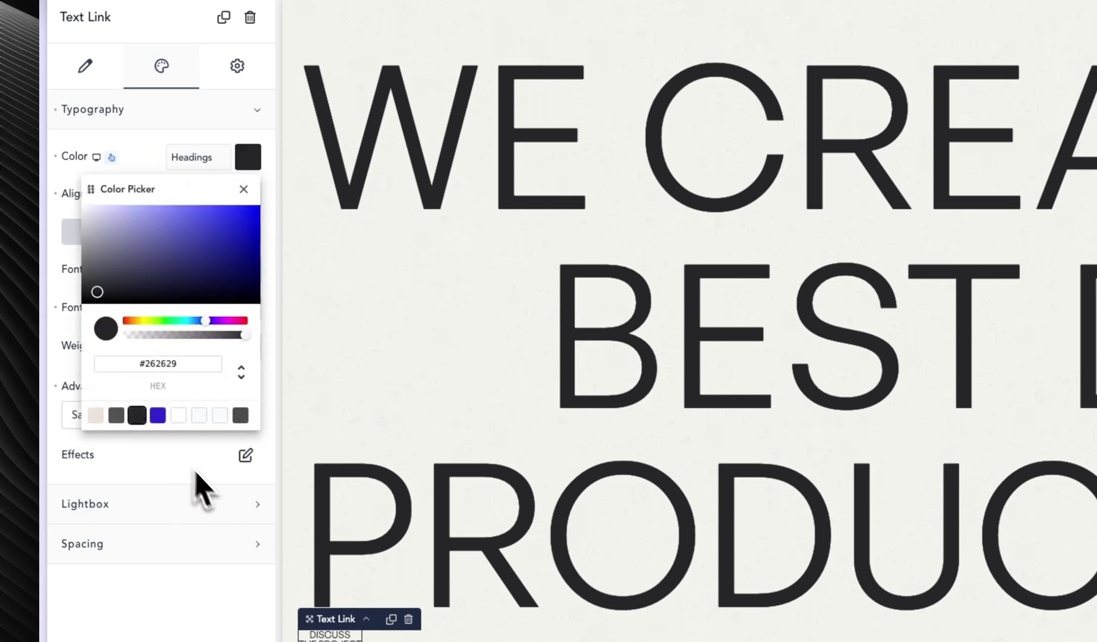
left_click(202, 475)
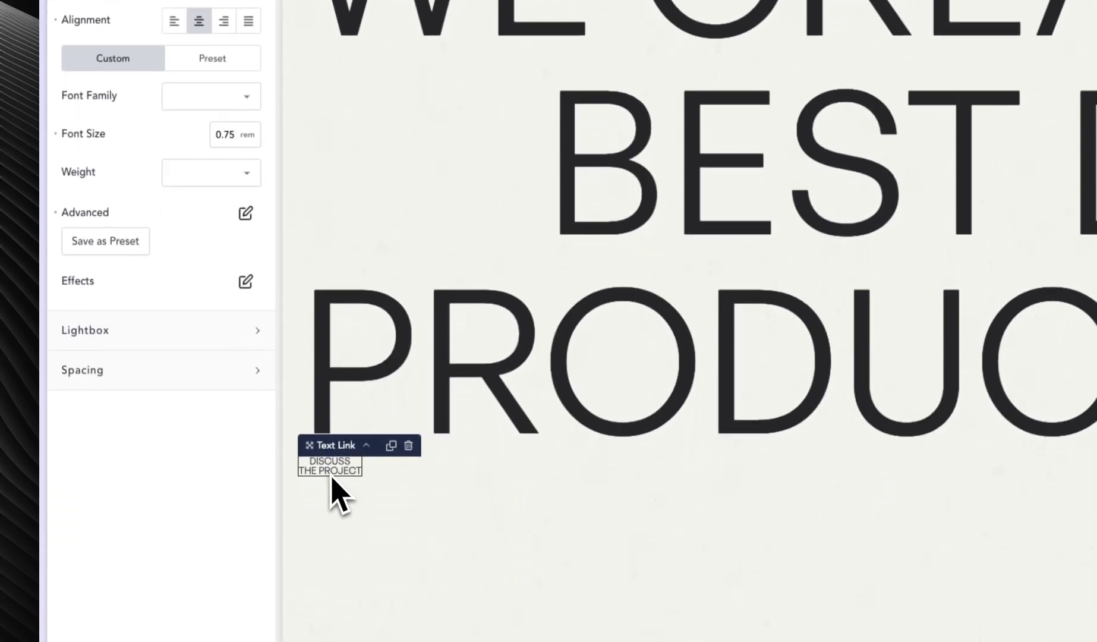
left_click(248, 156)
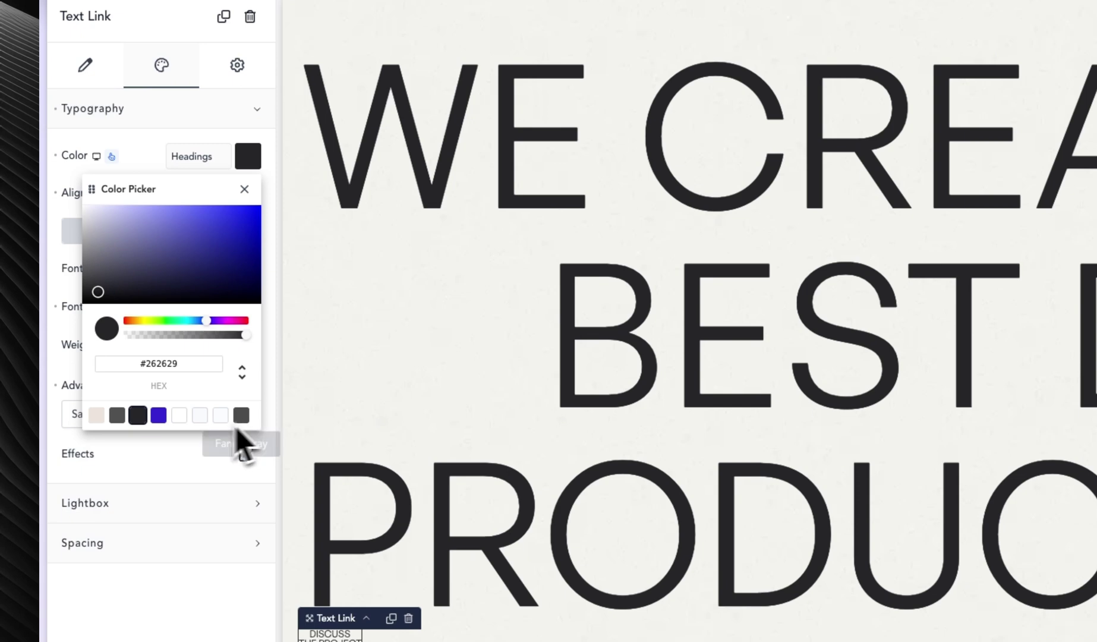
left_click(118, 415)
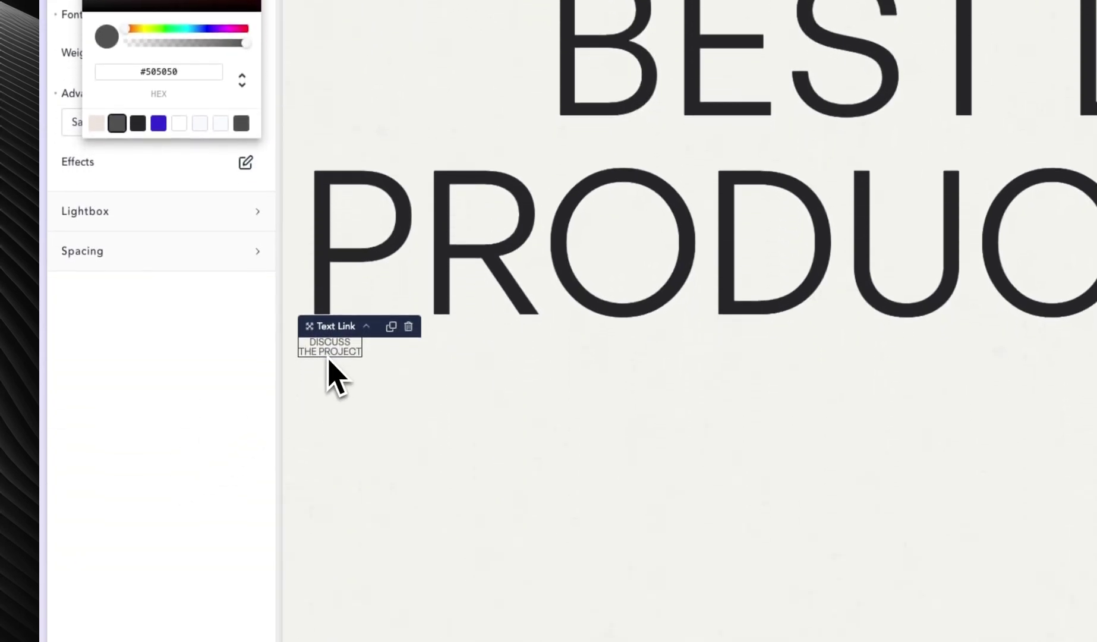
left_click(374, 356)
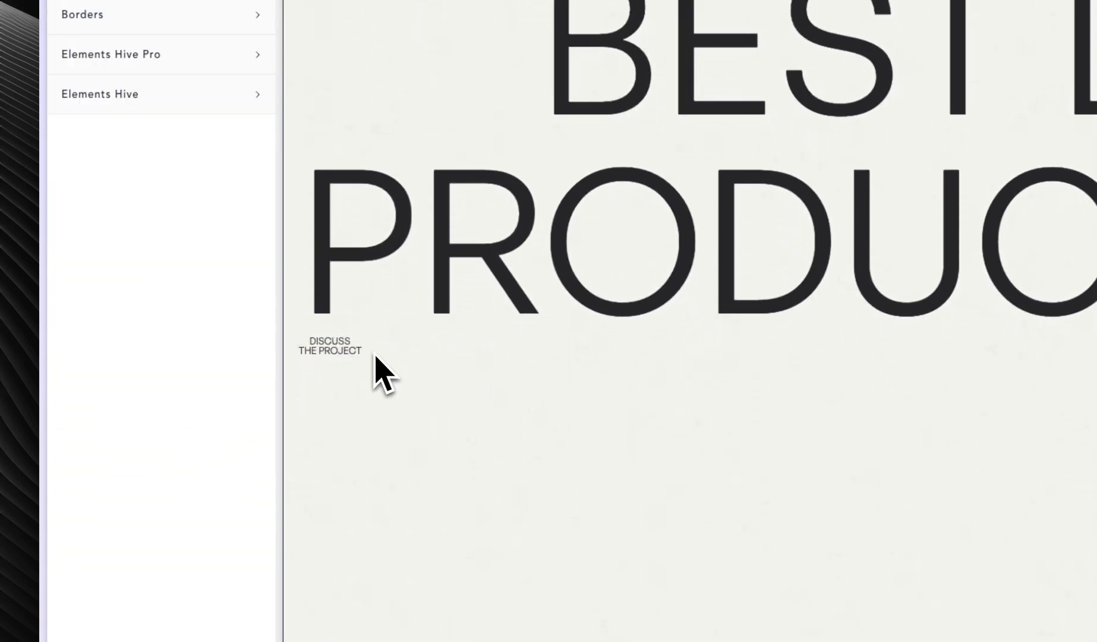
- Add a background layer to the wrapper of the DISCUSS THE PROJECT Text Link
left_click(329, 353)
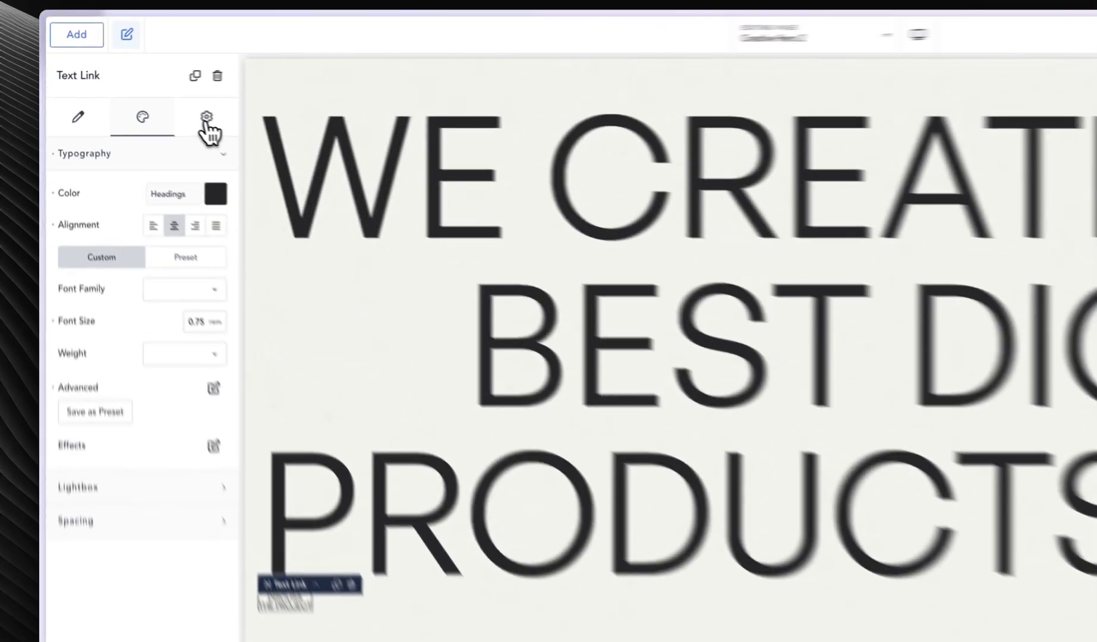
left_click(138, 103)
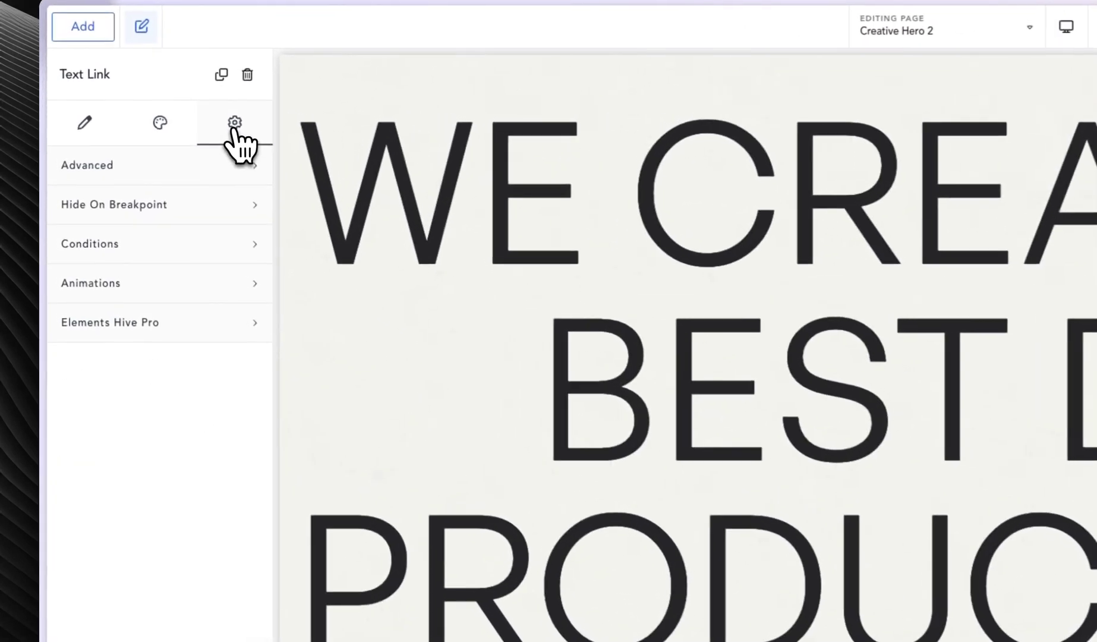
left_click(190, 178)
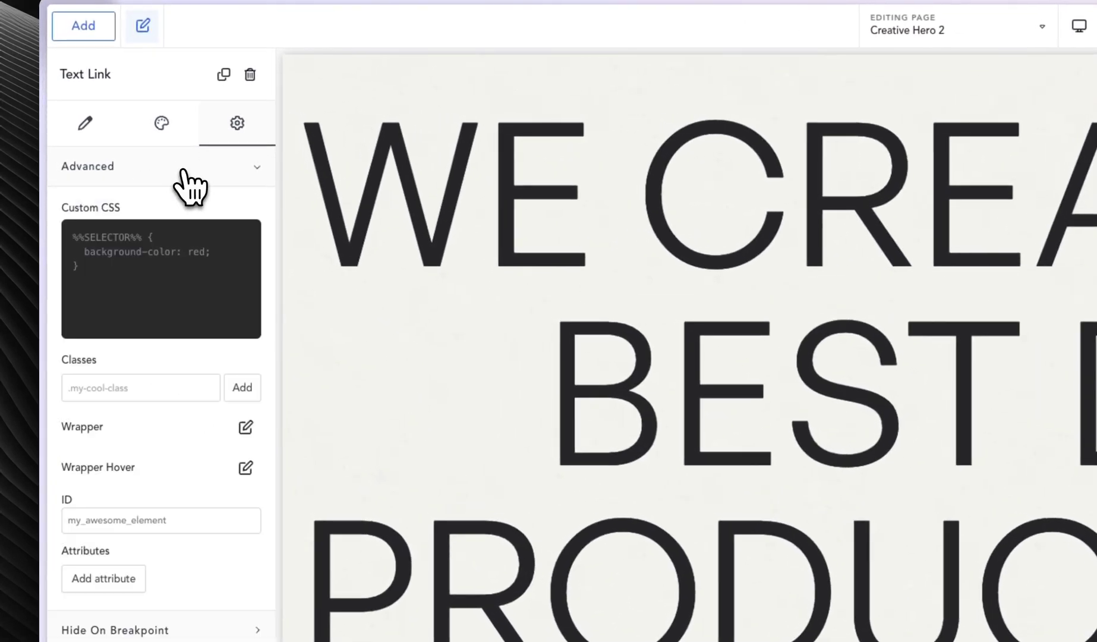
left_click(244, 429)
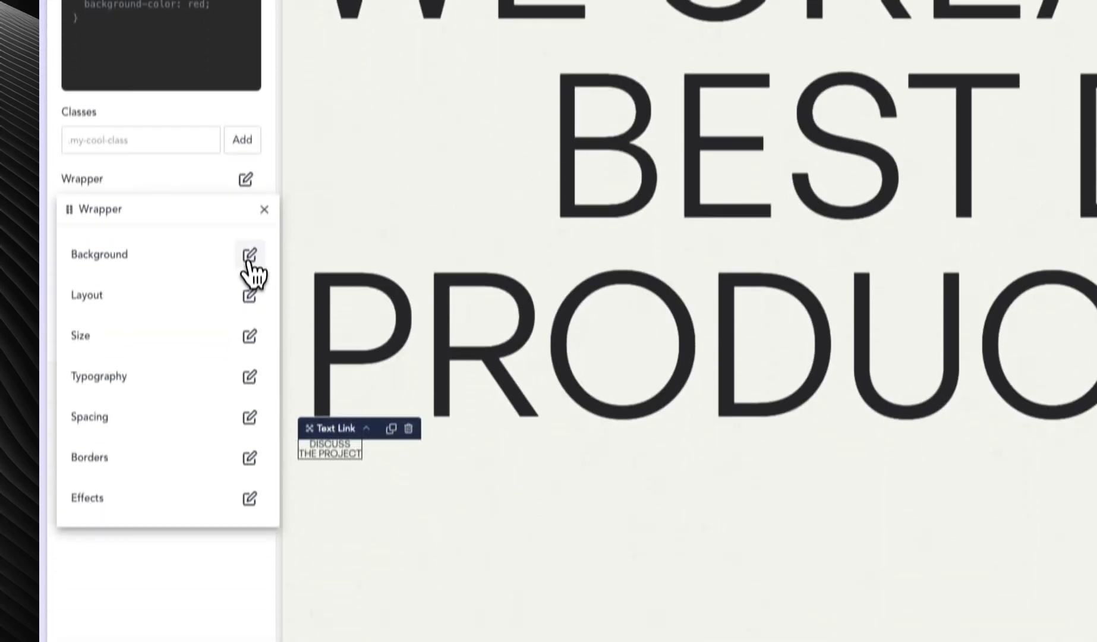
left_click(245, 501)
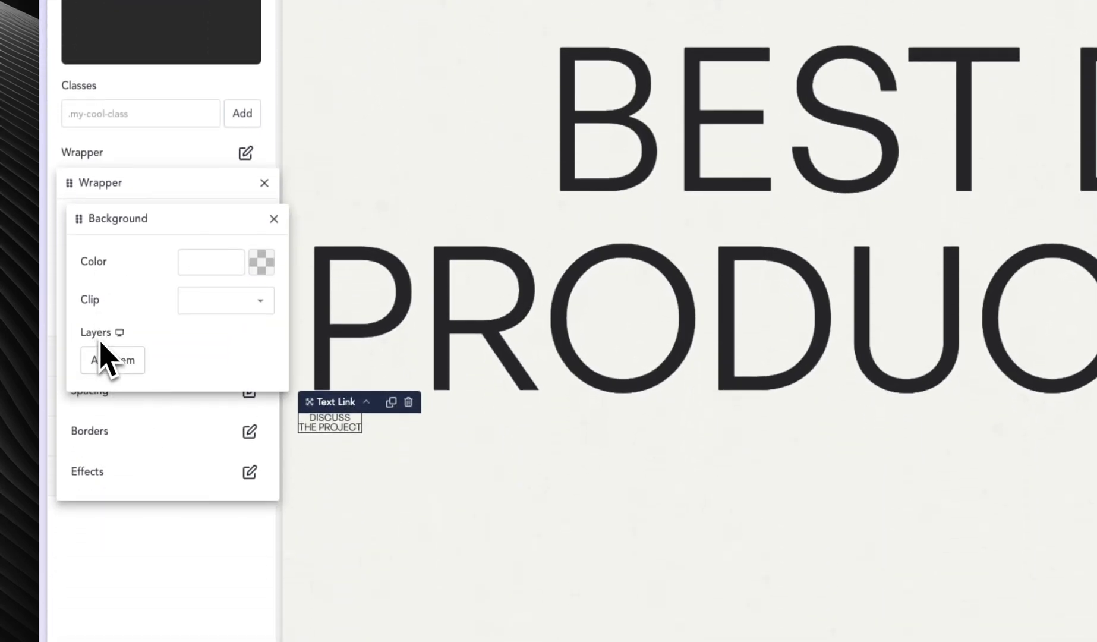
left_click(112, 361)
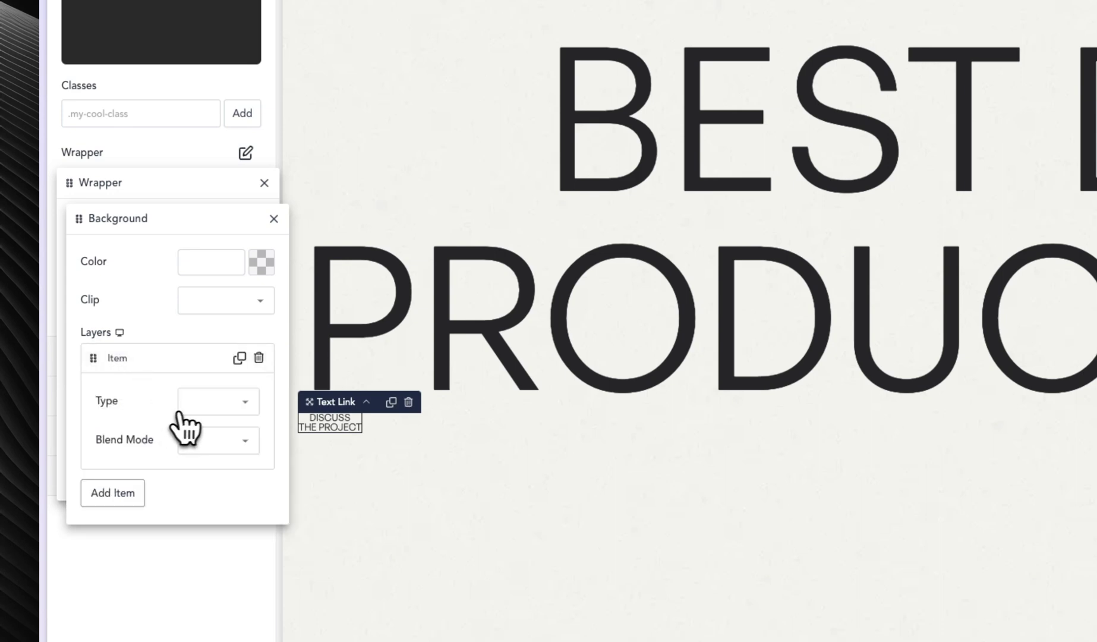
- Make the wrapper's background layer an Image and choose the overlapping ellipse outlines from the Media Library
left_click(200, 408)
left_click(214, 411)
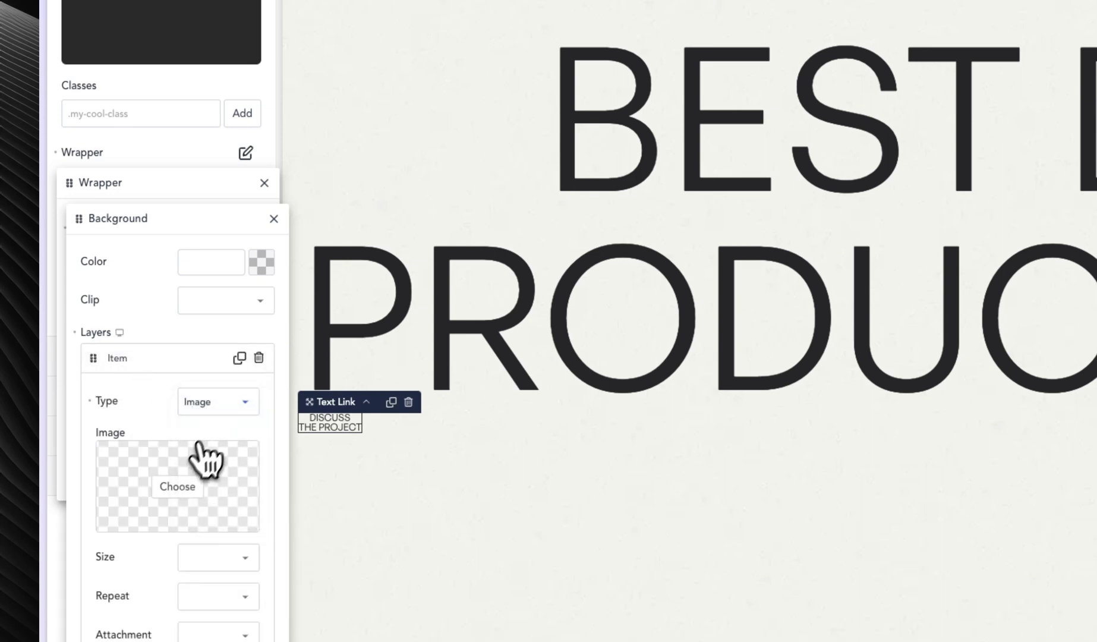
left_click(177, 487)
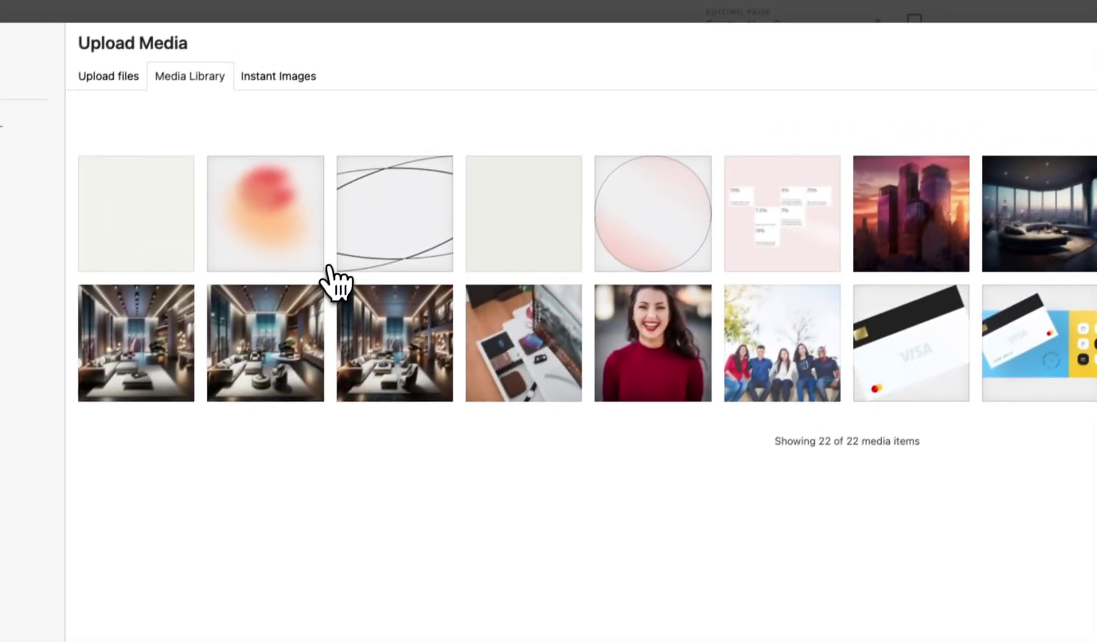
left_click(386, 238)
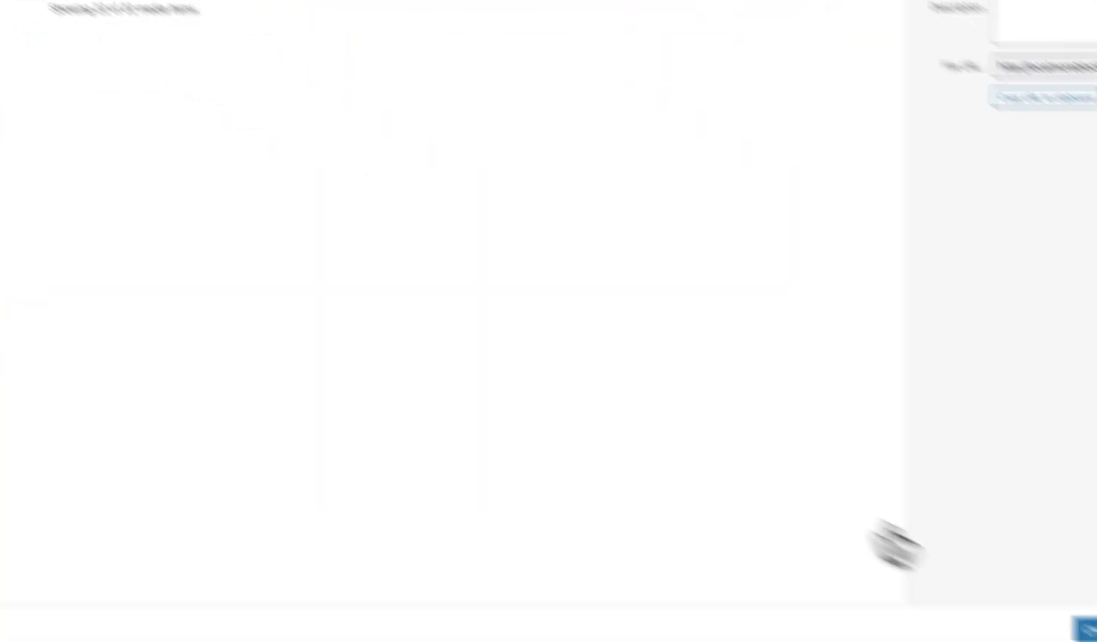
left_click(1085, 629)
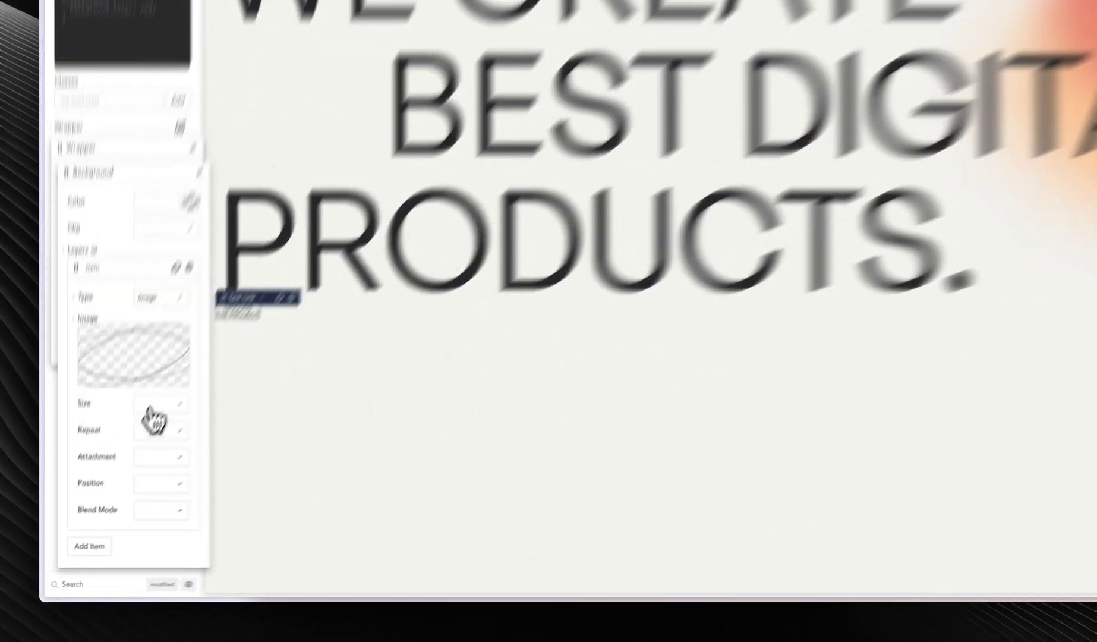
- Give the ellipse background image a custom width of 200 px, center position and no-repeat
left_click(125, 458)
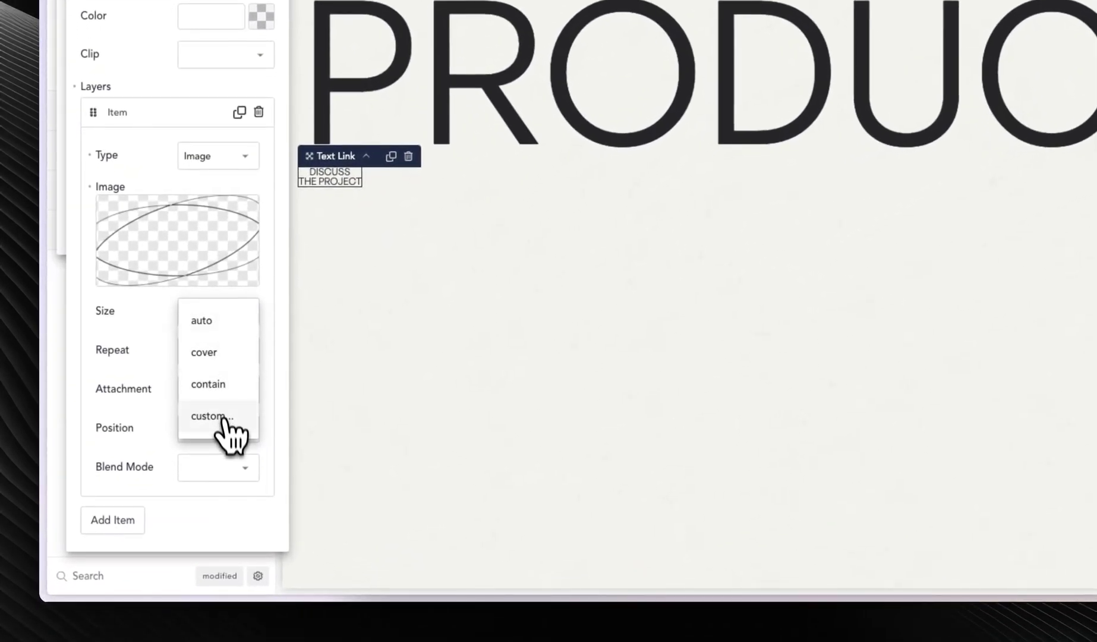
left_click(223, 415)
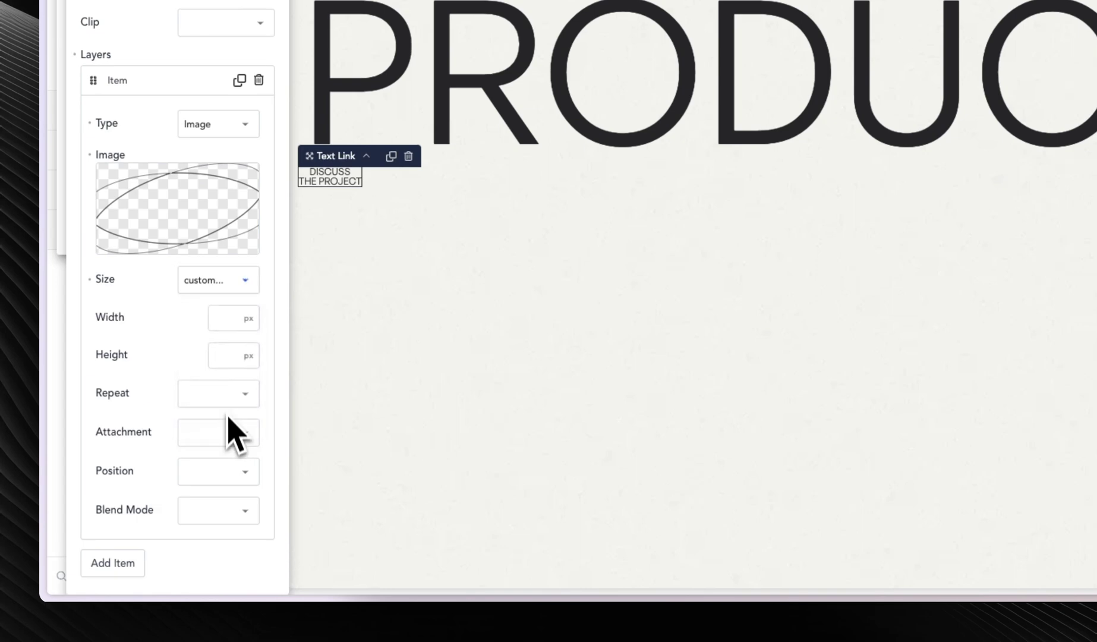
left_click(223, 318)
type("200")
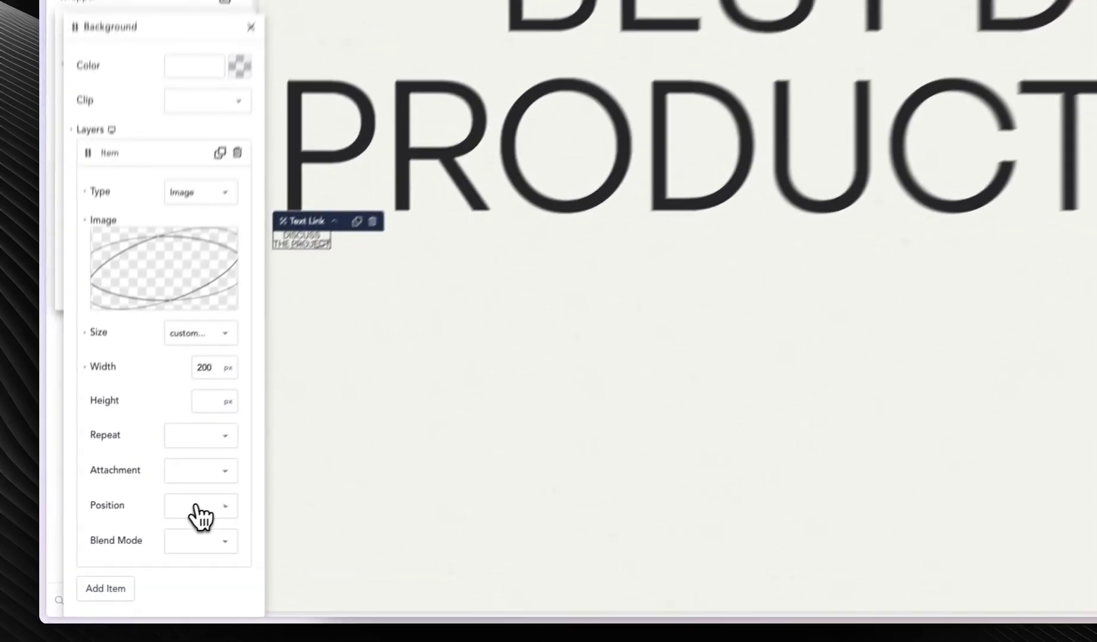
left_click(121, 537)
left_click(204, 509)
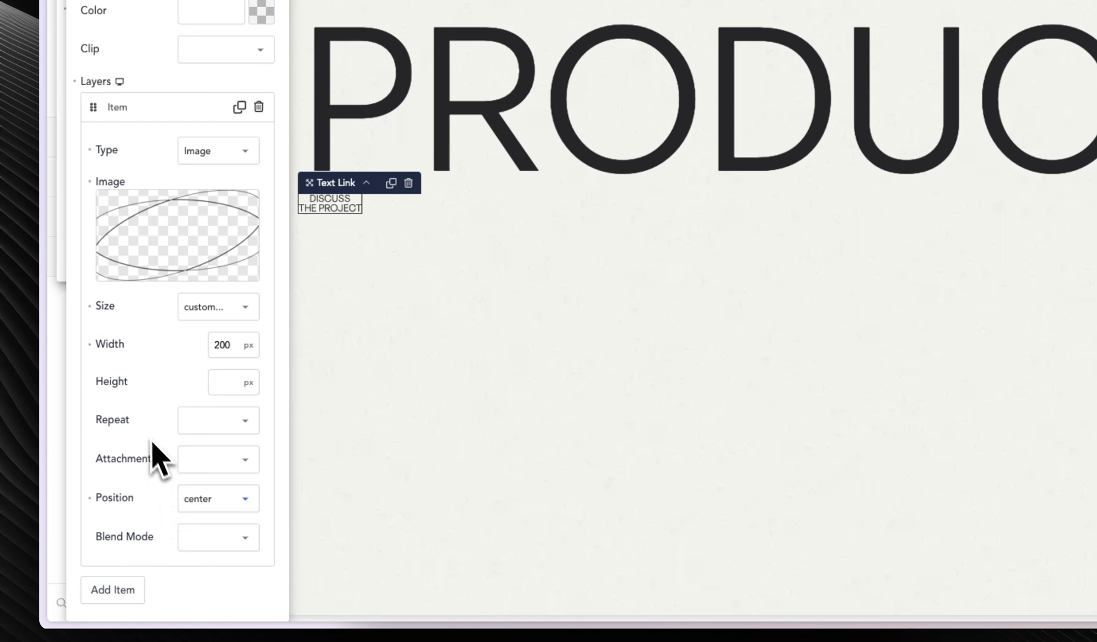
left_click(208, 439)
left_click(227, 433)
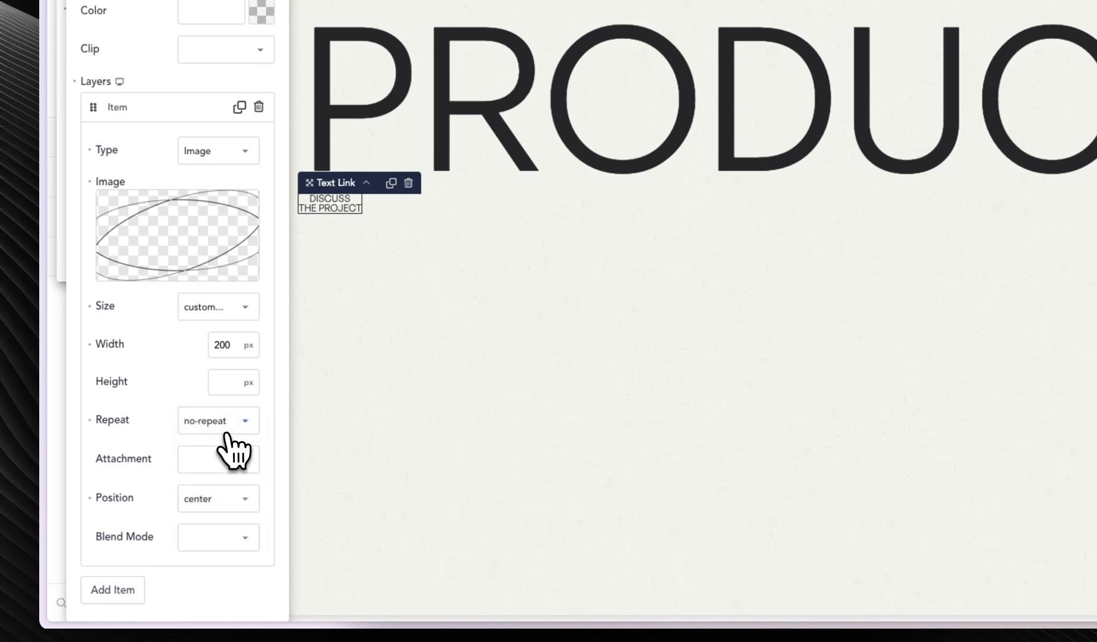
left_click(166, 107)
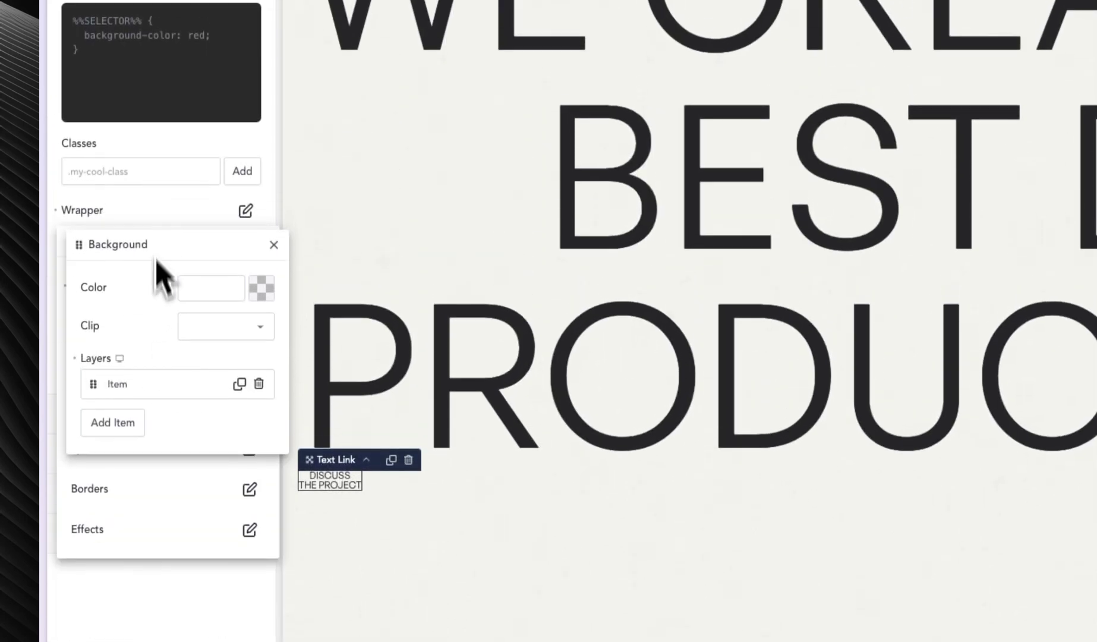
left_click(152, 216)
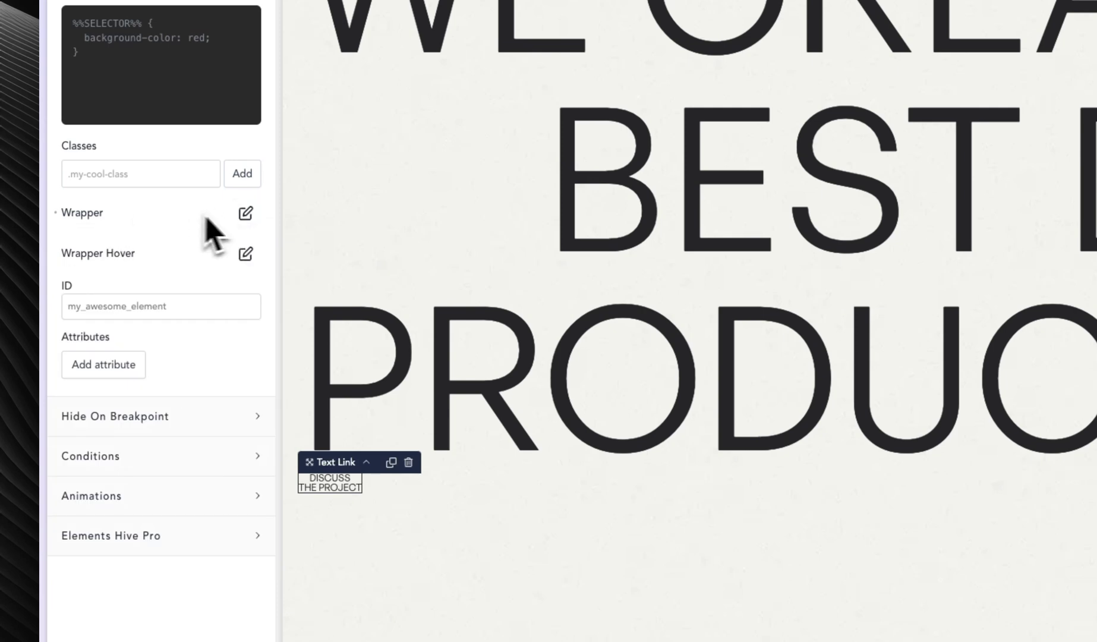
- Set the size of the Text Link's wrapper to 200 px wide and 200 px high
left_click(245, 214)
left_click(247, 369)
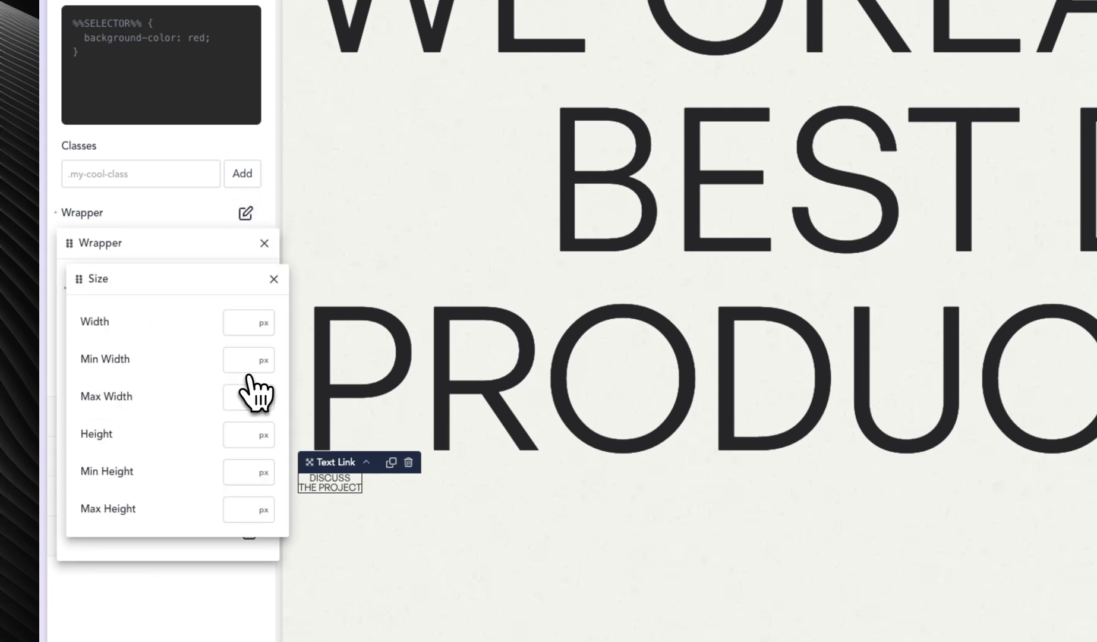
left_click(246, 324)
type("200")
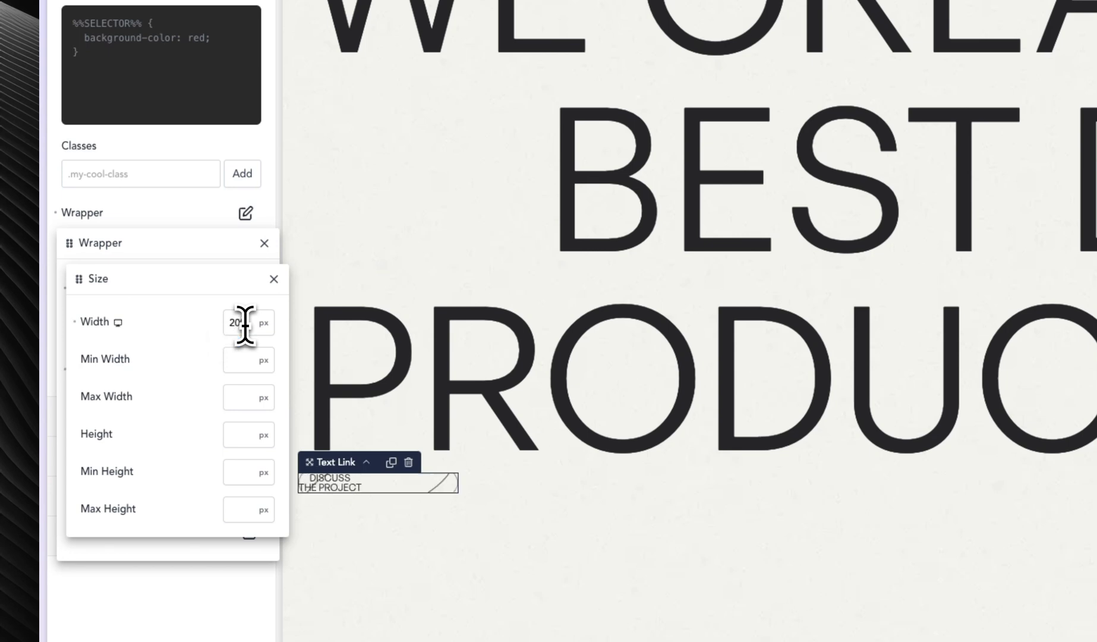
left_click(236, 432)
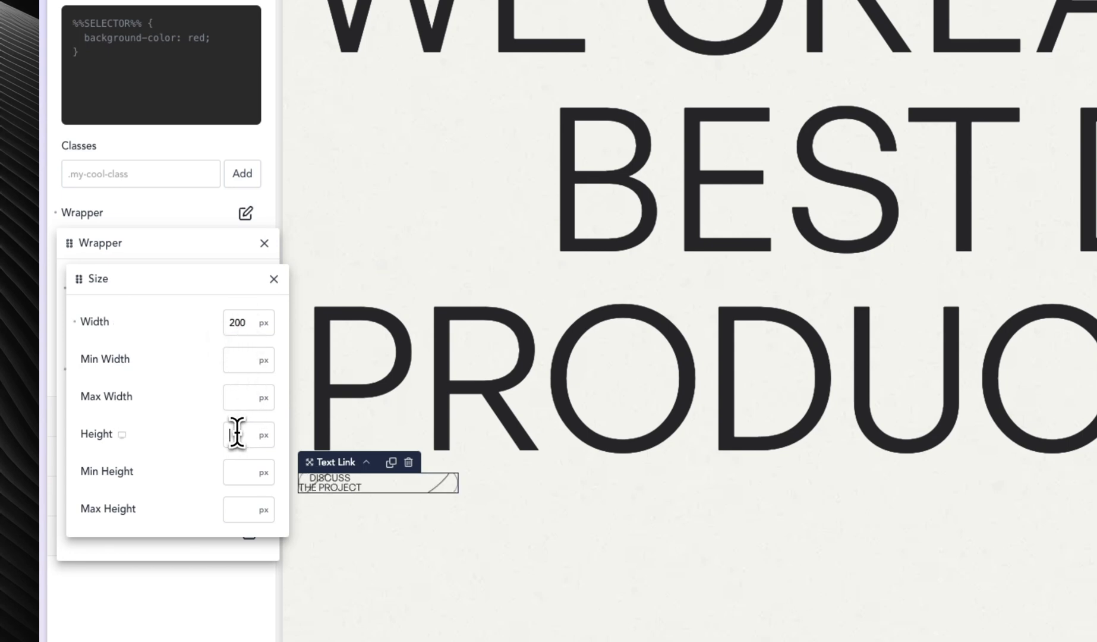
type("200")
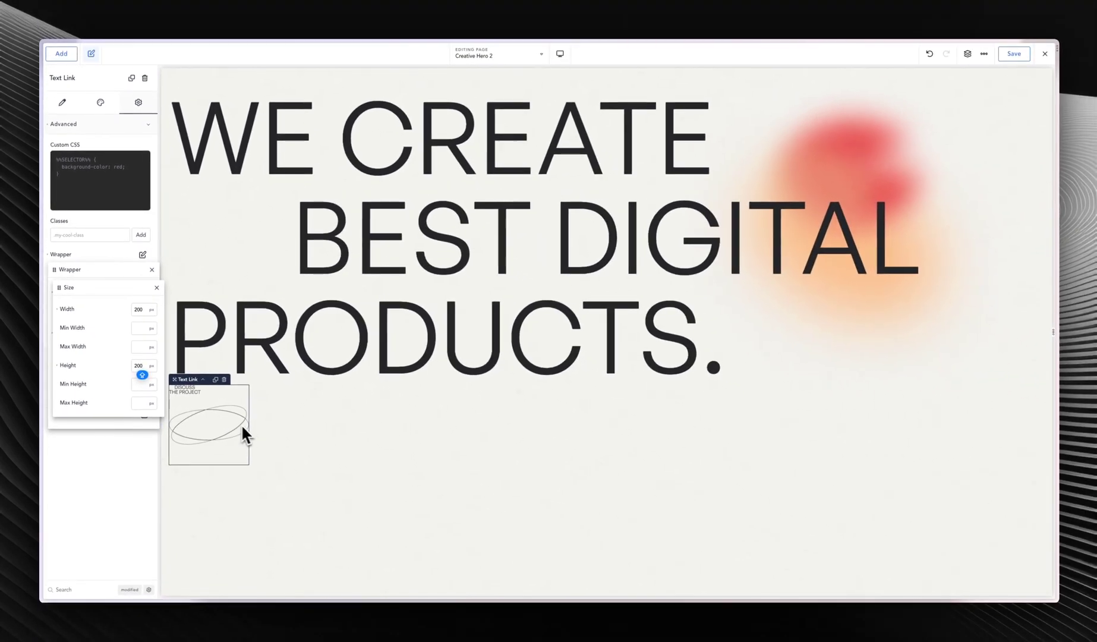
- Reduce the wrapper's height to 100 px so it fits closely around the ellipses
key("shift+Down")
key("shift+Down")
key("shift+Down")
key("shift+Down")
key("shift+Down")
key("shift+Down")
key("shift+Down")
key("shift+Down")
key("shift+Down")
key("shift+Down")
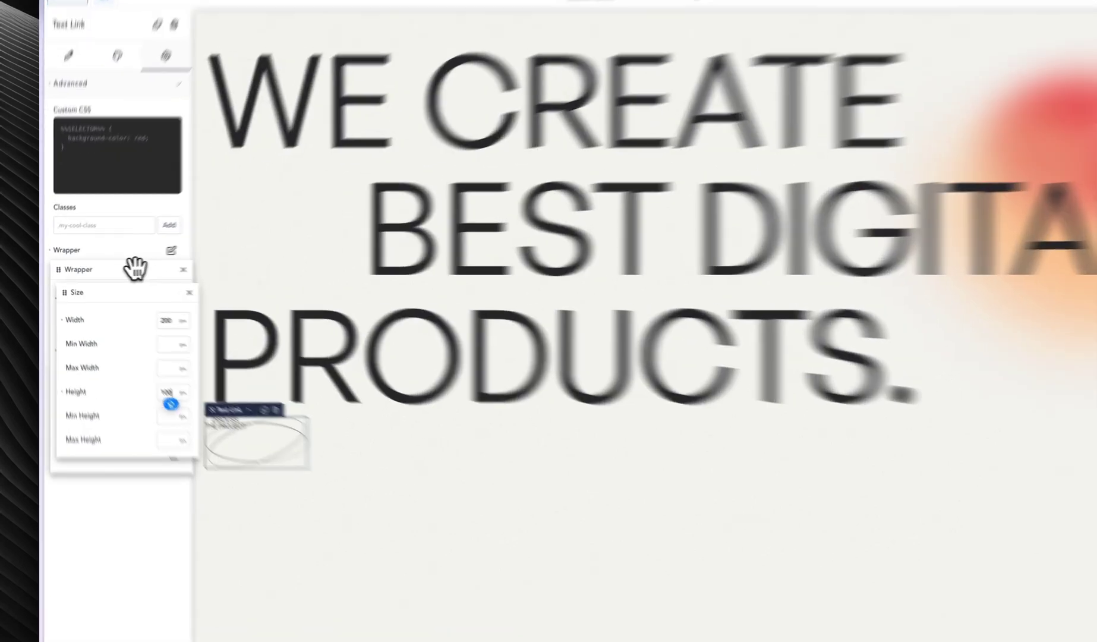
left_click(112, 282)
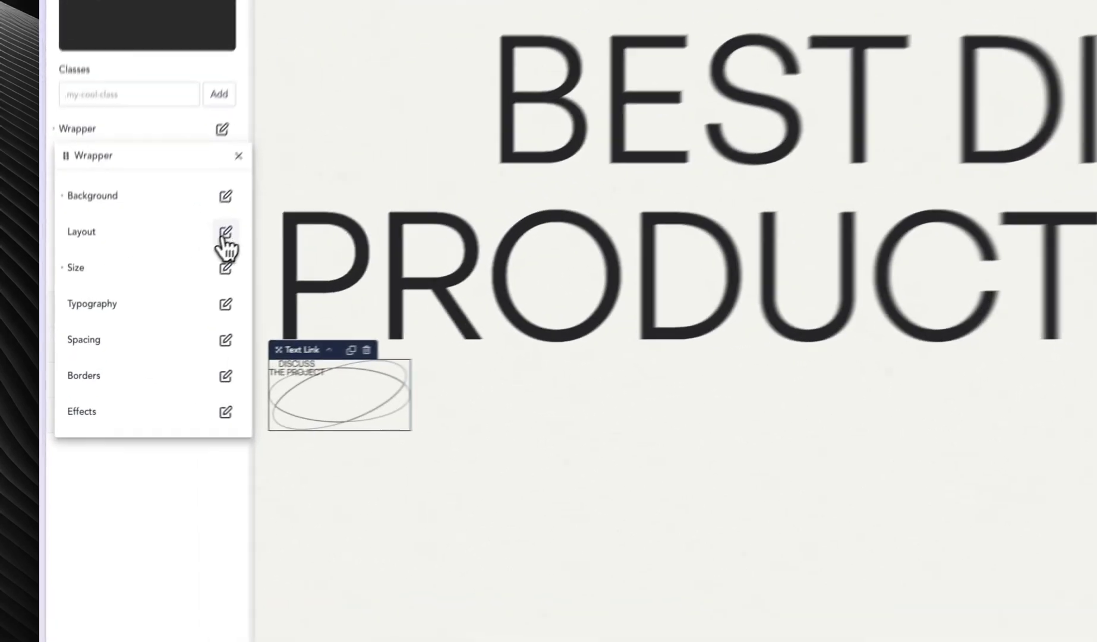
- Set the wrapper's layout display to flex and its Justify Content to center
left_click(144, 313)
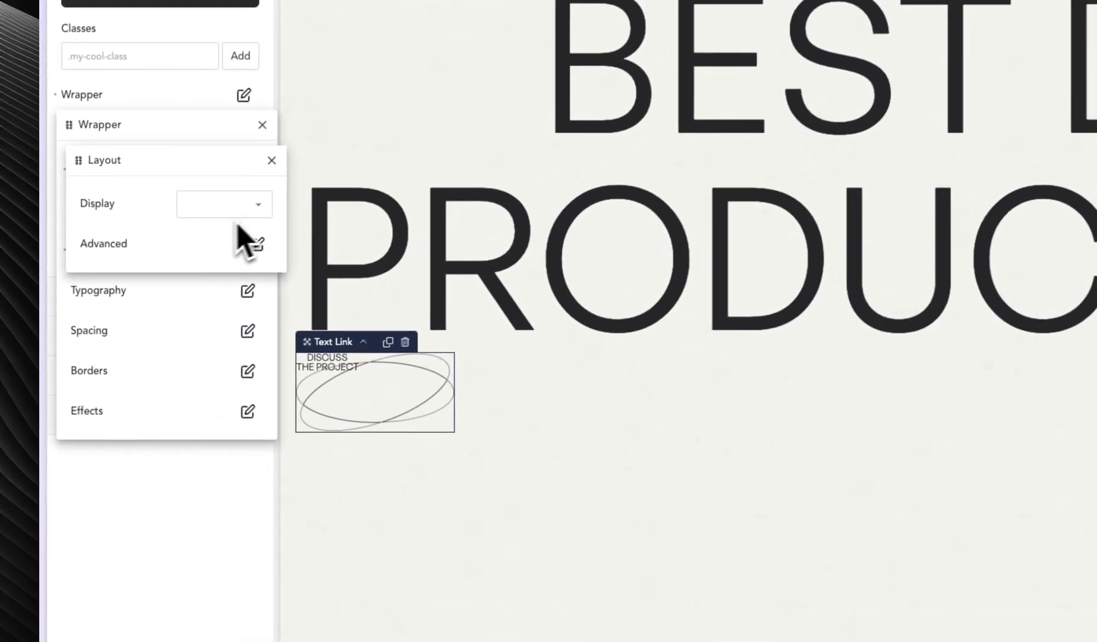
left_click(139, 313)
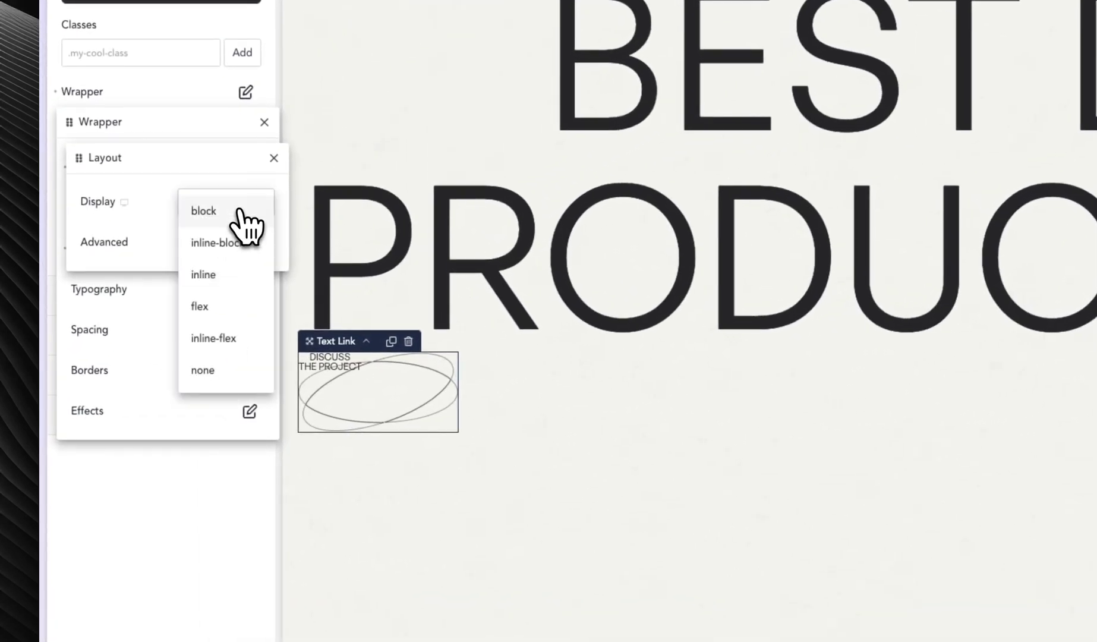
left_click(228, 326)
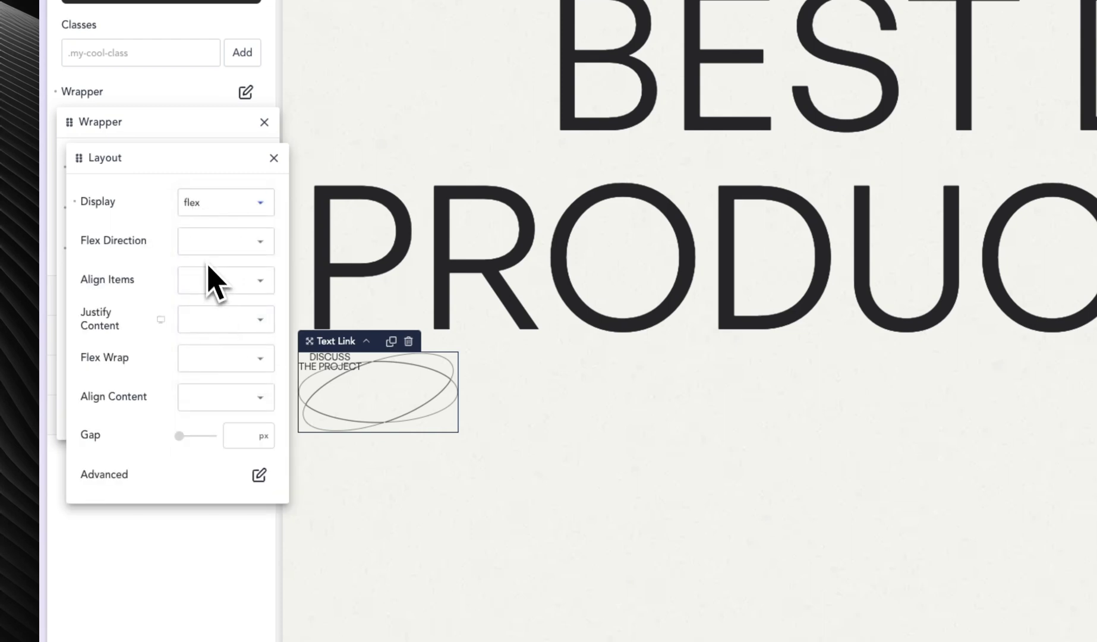
left_click(208, 321)
left_click(209, 358)
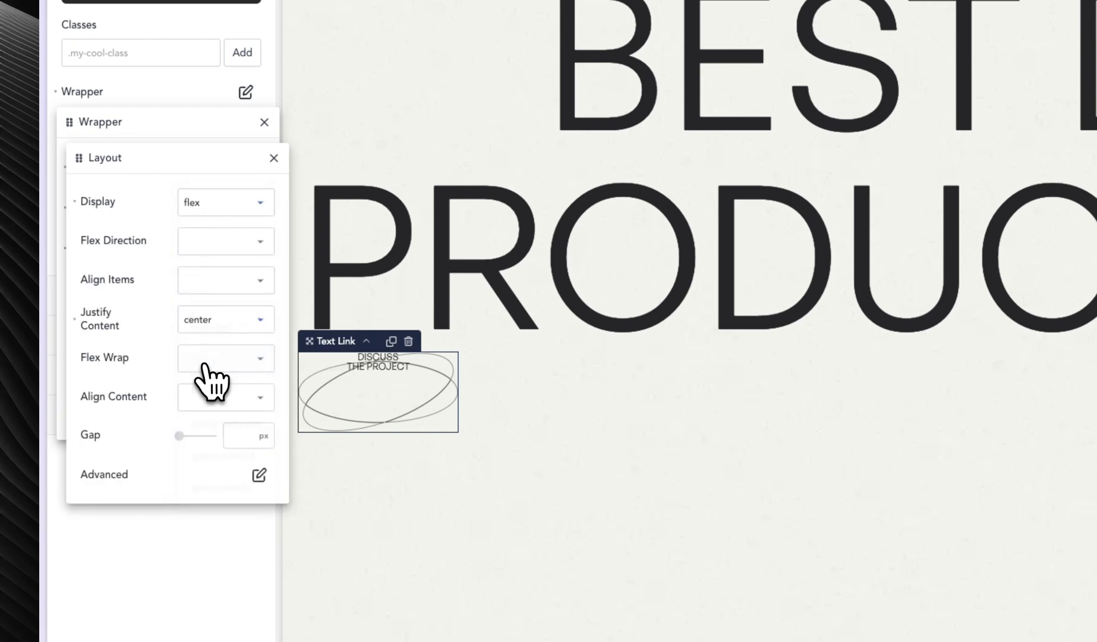
- Center the link text vertically in the wrapper, trying Align Content center and setting Align Items to center
left_click(221, 407)
left_click(237, 442)
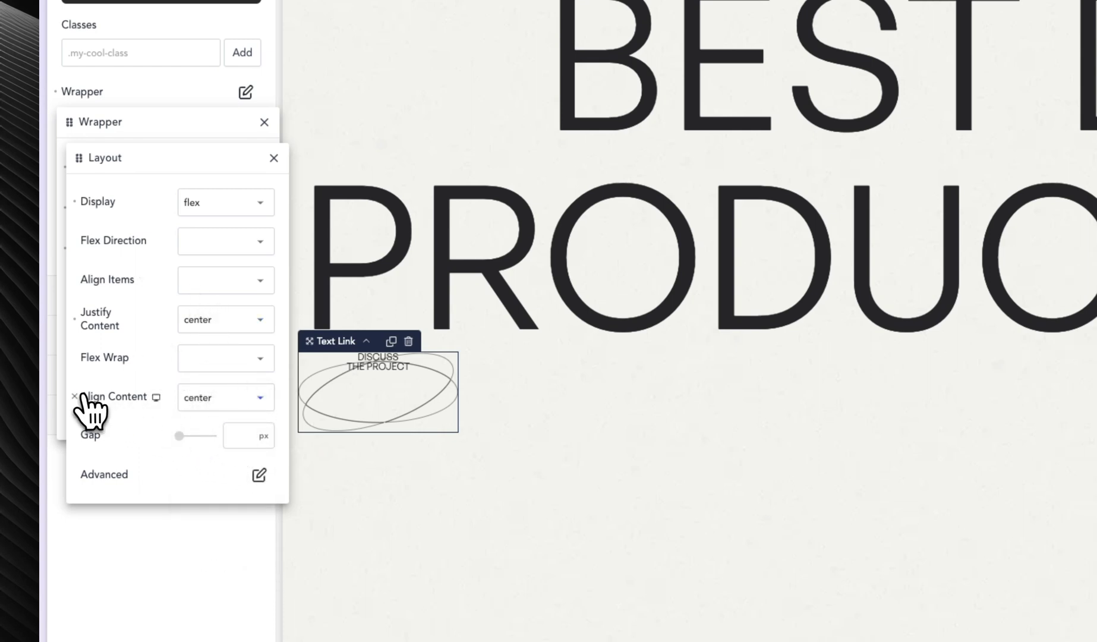
left_click(223, 282)
left_click(226, 324)
left_click(487, 384)
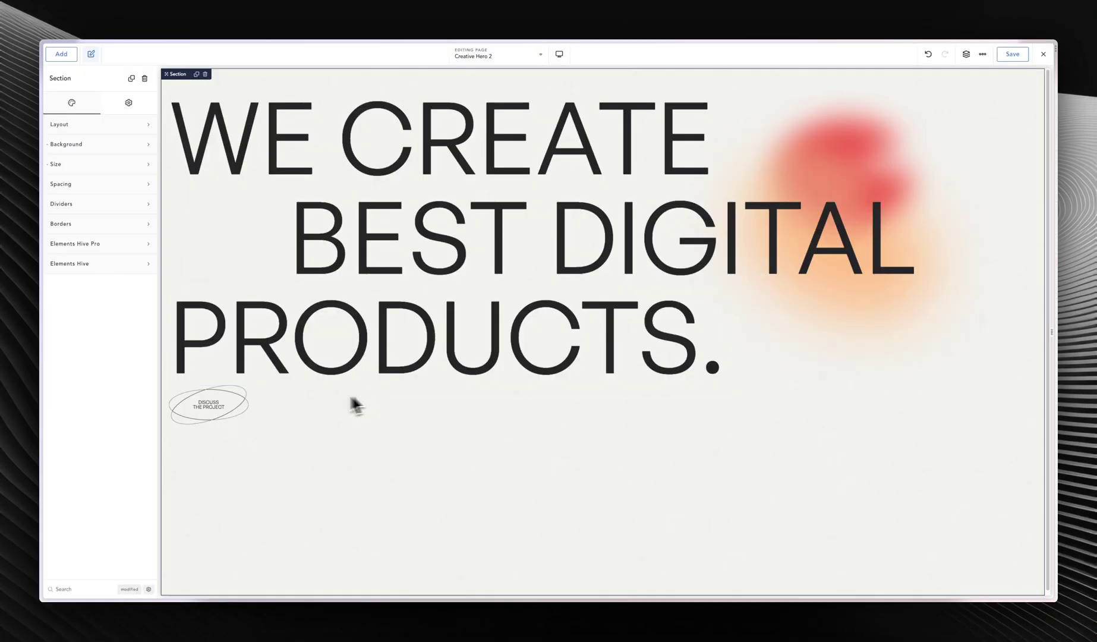
- Add a Button below the DISCUSS THE PROJECT link and set its text to WHO WE ARE
left_click(241, 414)
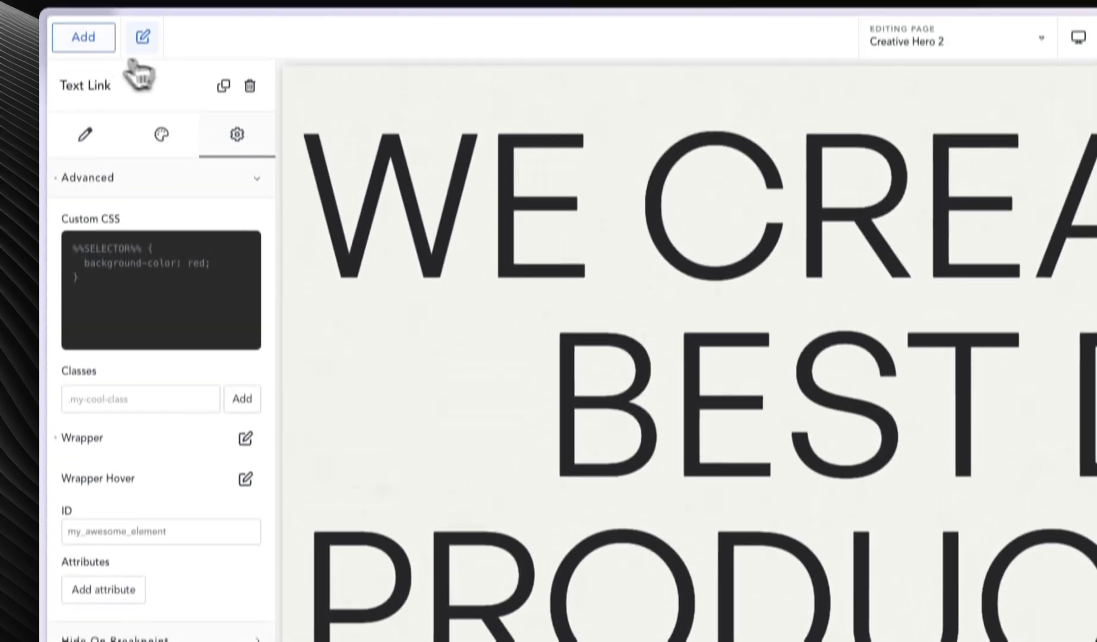
left_click(61, 54)
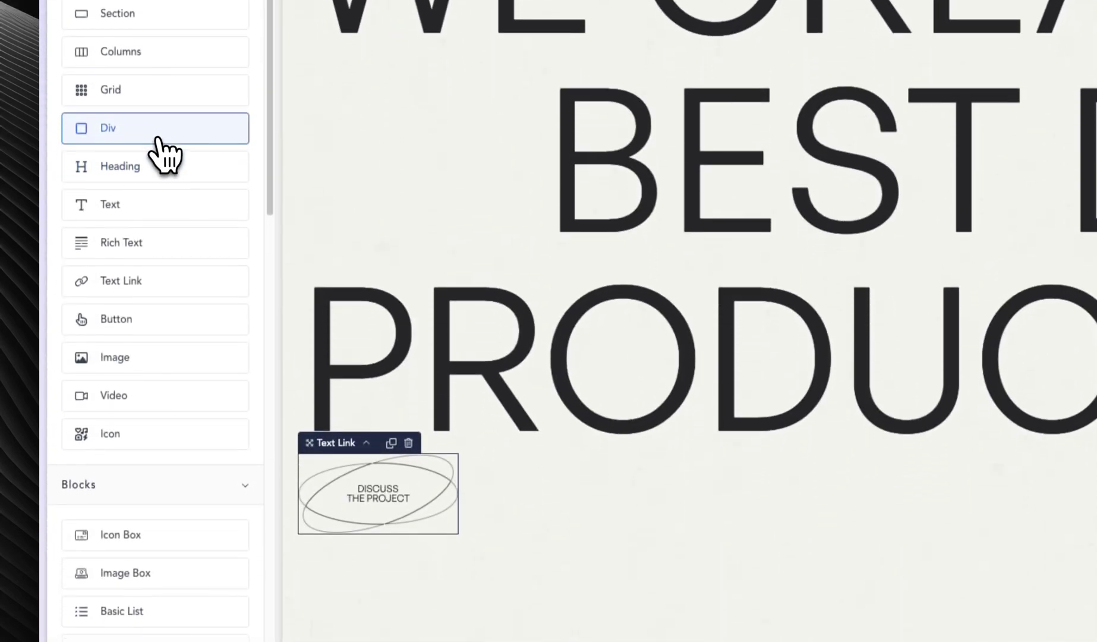
left_click(130, 315)
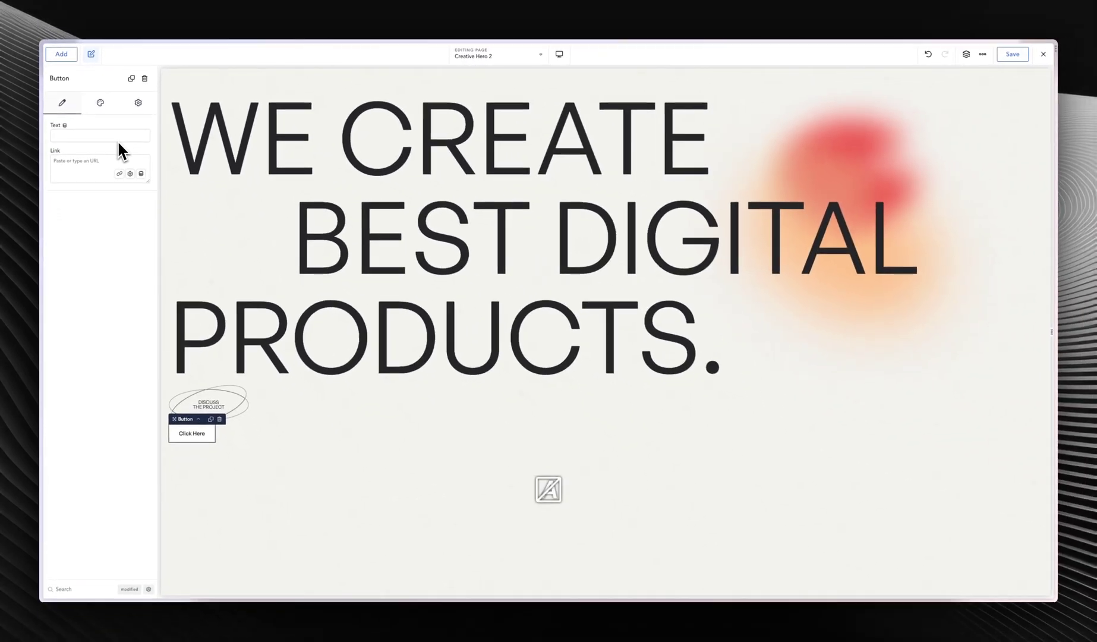
left_click(118, 140)
type("WHO WE ARE")
left_click(109, 160)
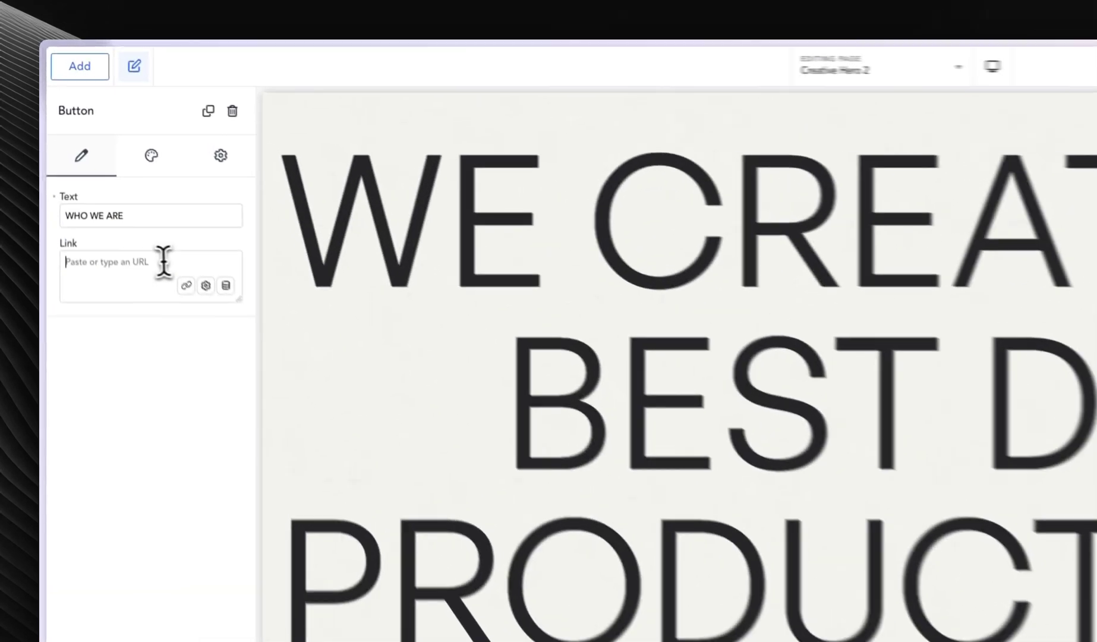
- Try the Custom style on the WHO WE ARE button and switch its style to Text
left_click(159, 157)
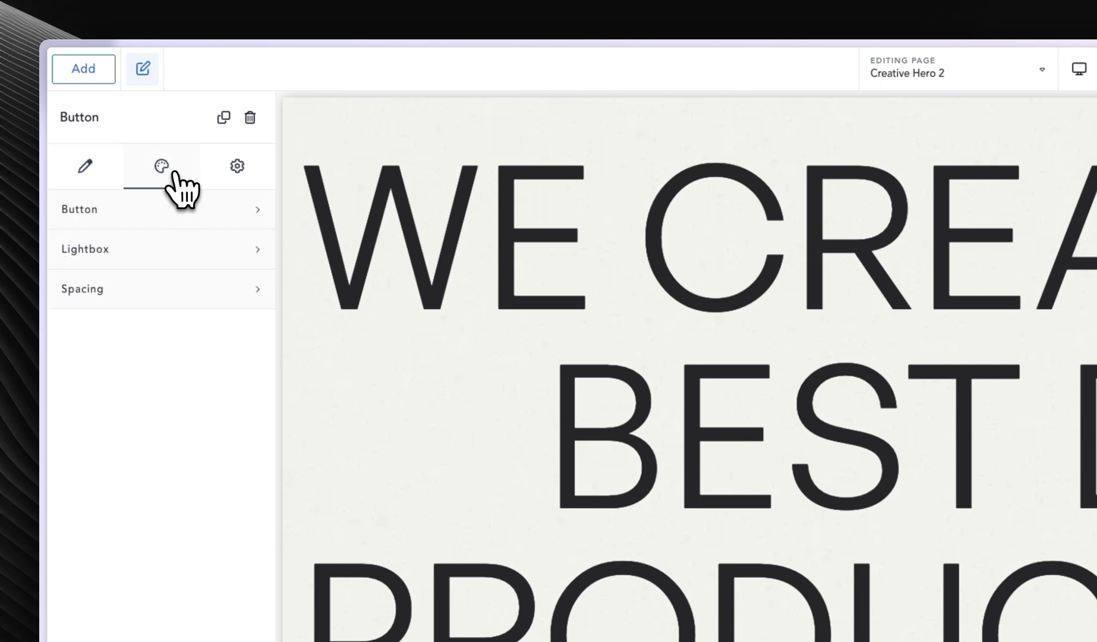
left_click(116, 214)
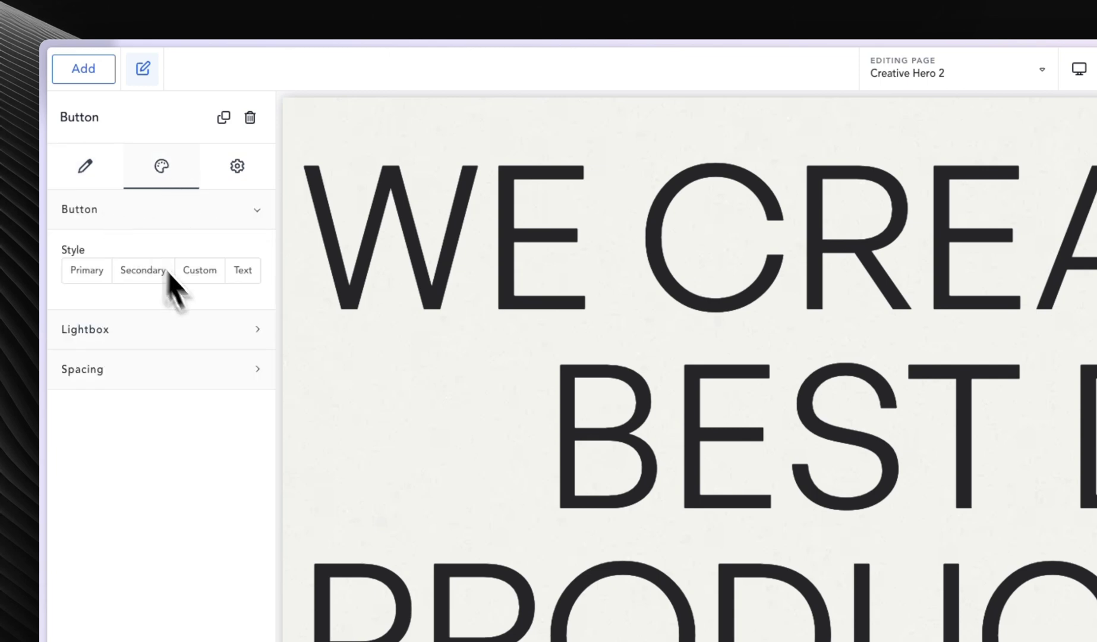
left_click(214, 274)
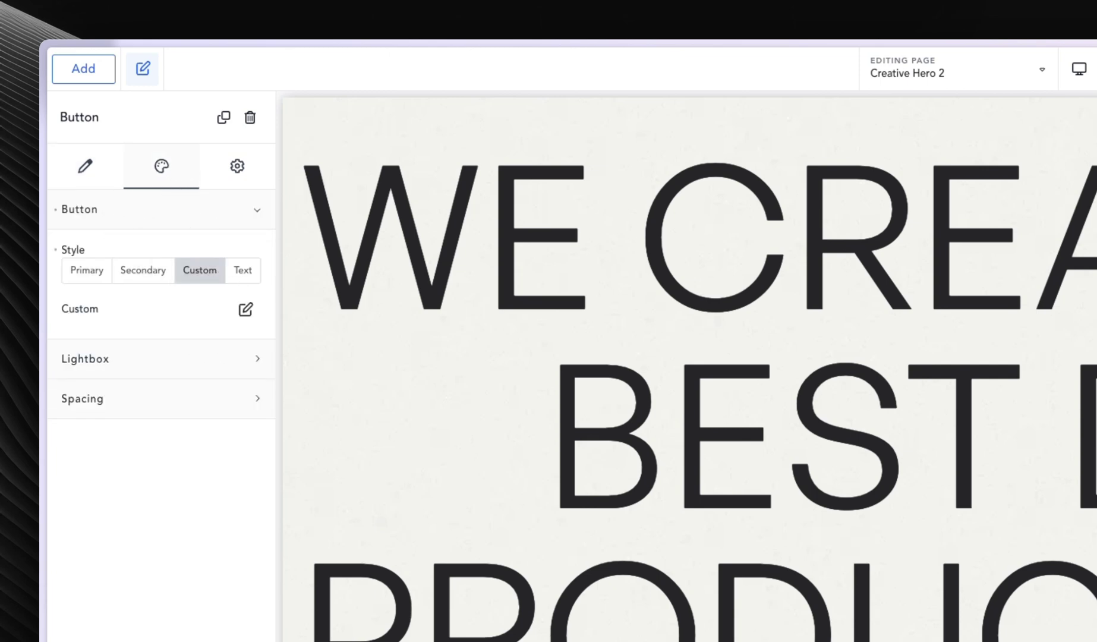
left_click(246, 310)
left_click(243, 270)
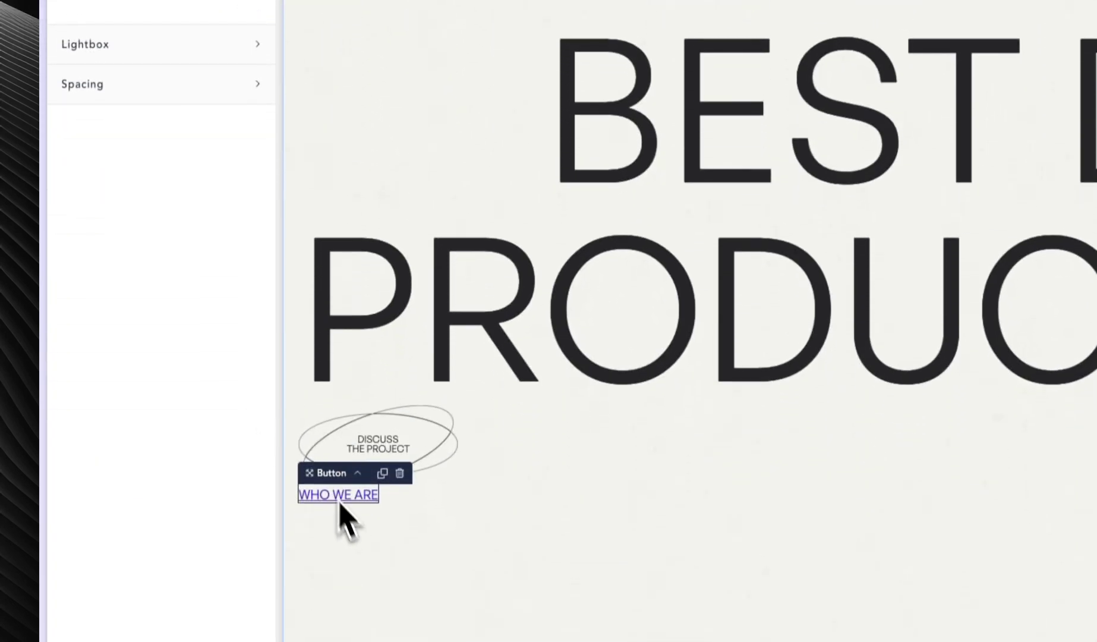
- Set the font size of the WHO WE ARE button's text to 0.8 rem
left_click(247, 169)
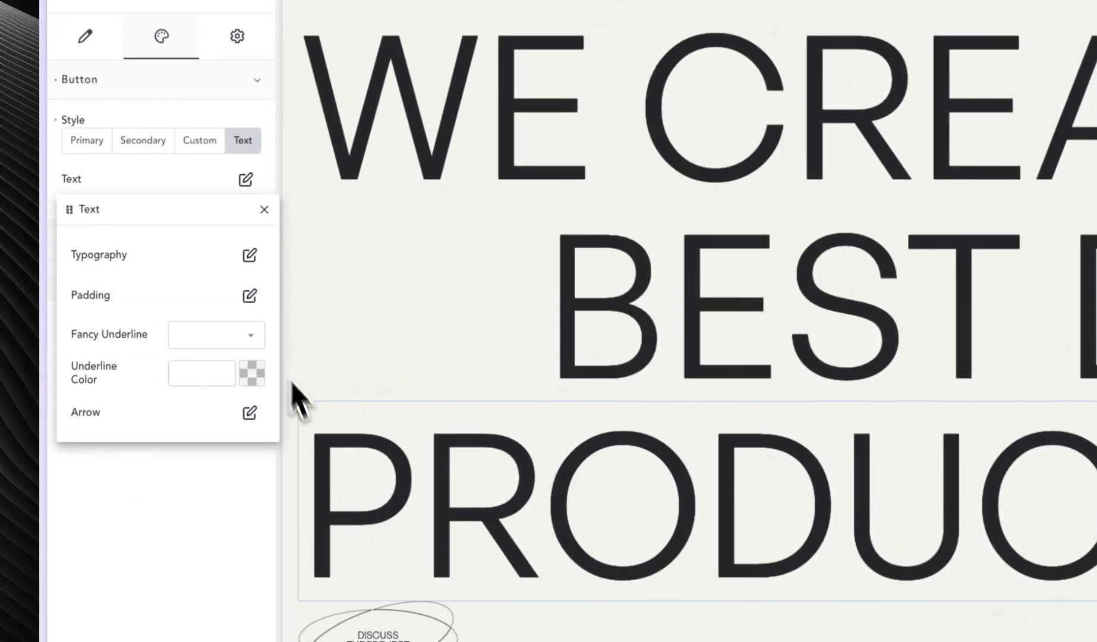
left_click(250, 244)
left_click(234, 408)
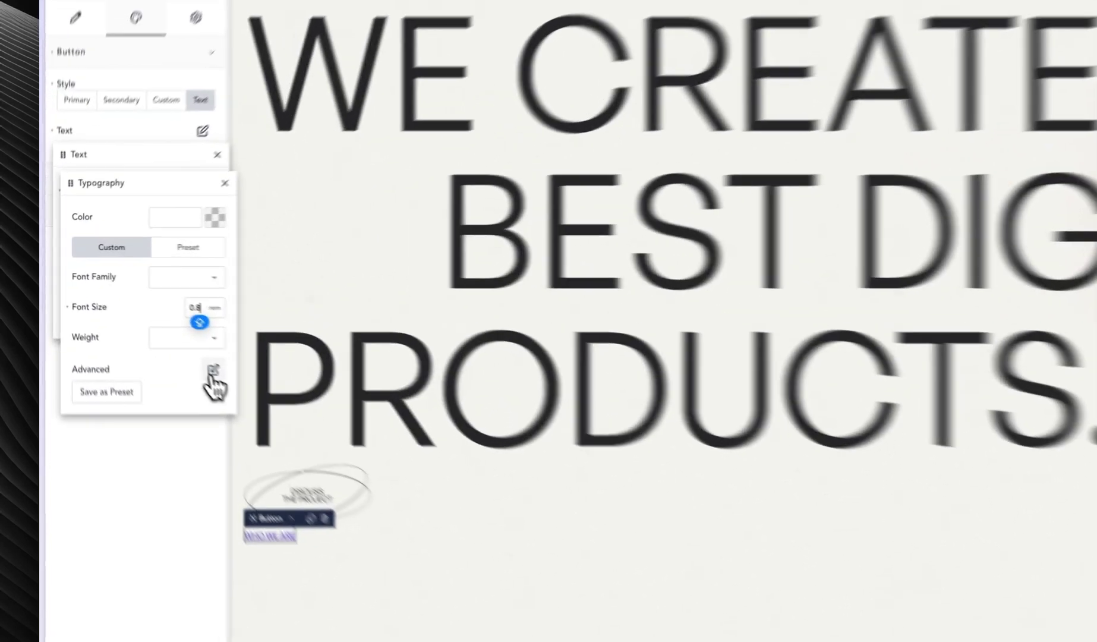
- Set the line decoration of the WHO WE ARE button's text to none and its line height to 1
left_click(150, 326)
left_click(152, 322)
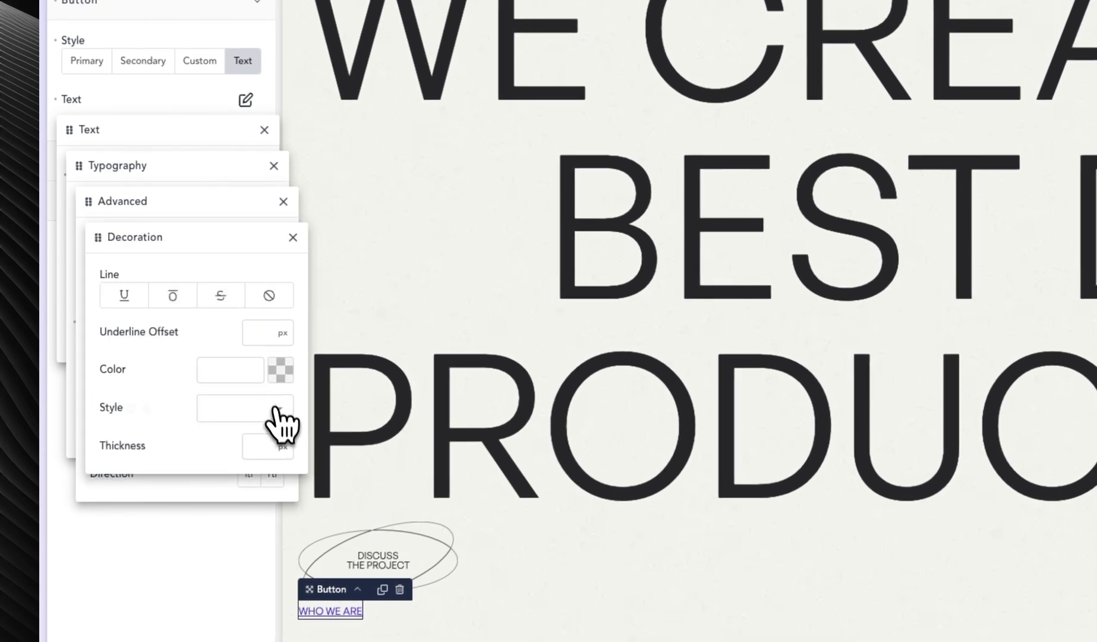
left_click(271, 296)
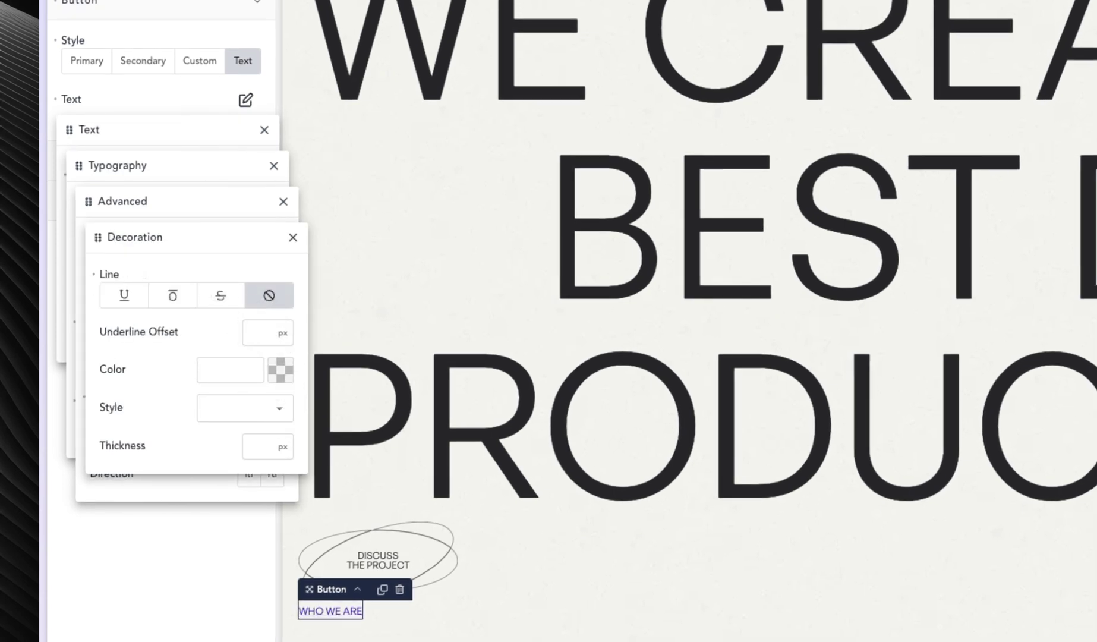
left_click(203, 207)
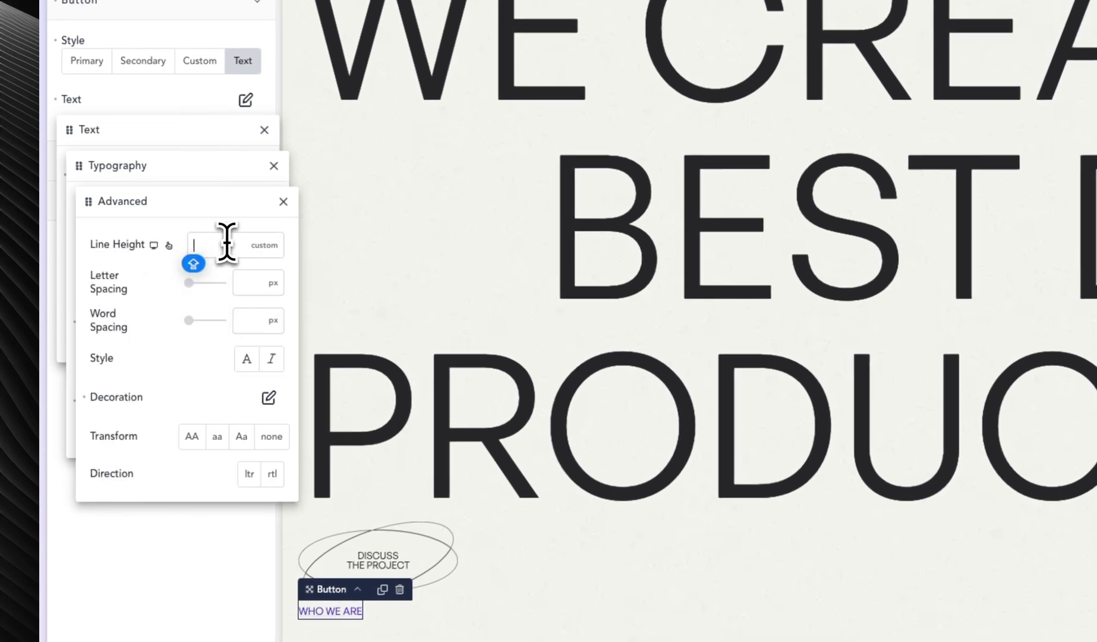
key("Caps_Lock")
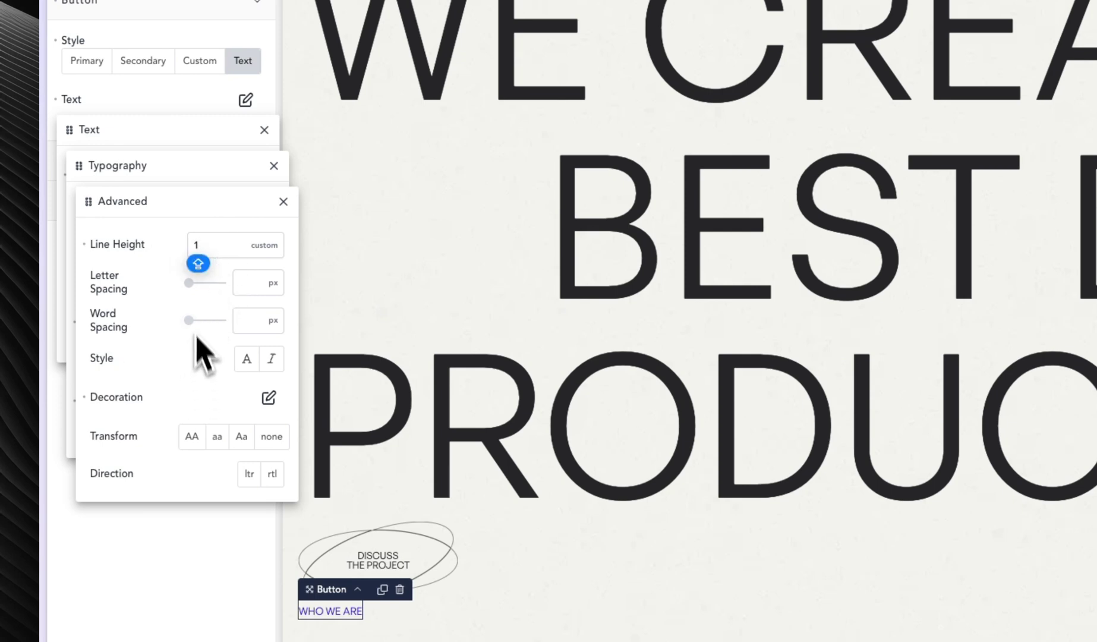
left_click(283, 202)
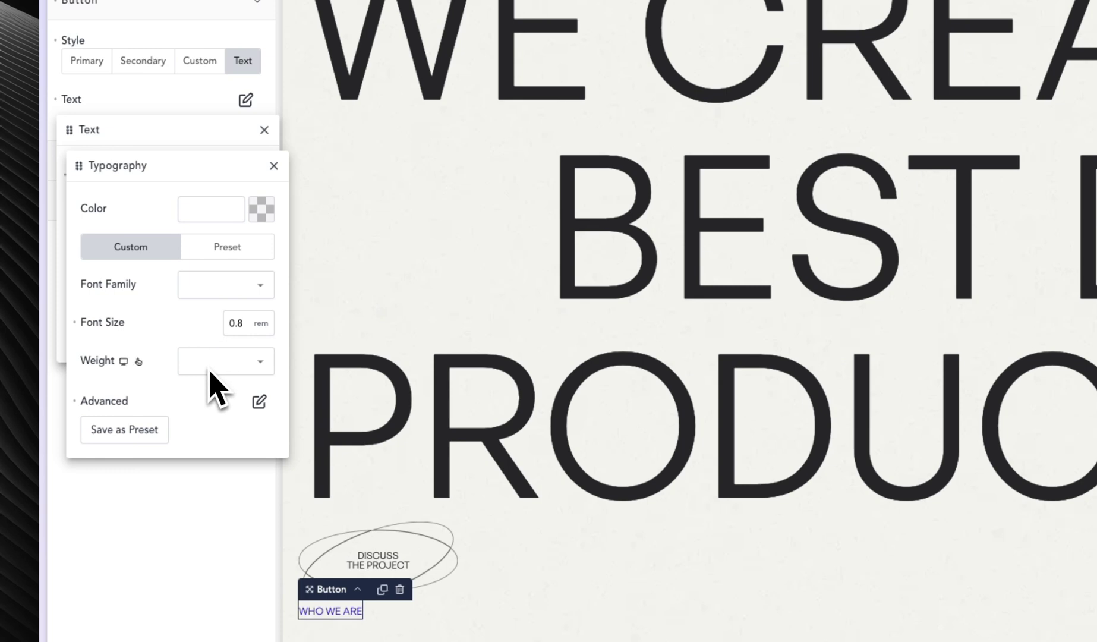
left_click(185, 138)
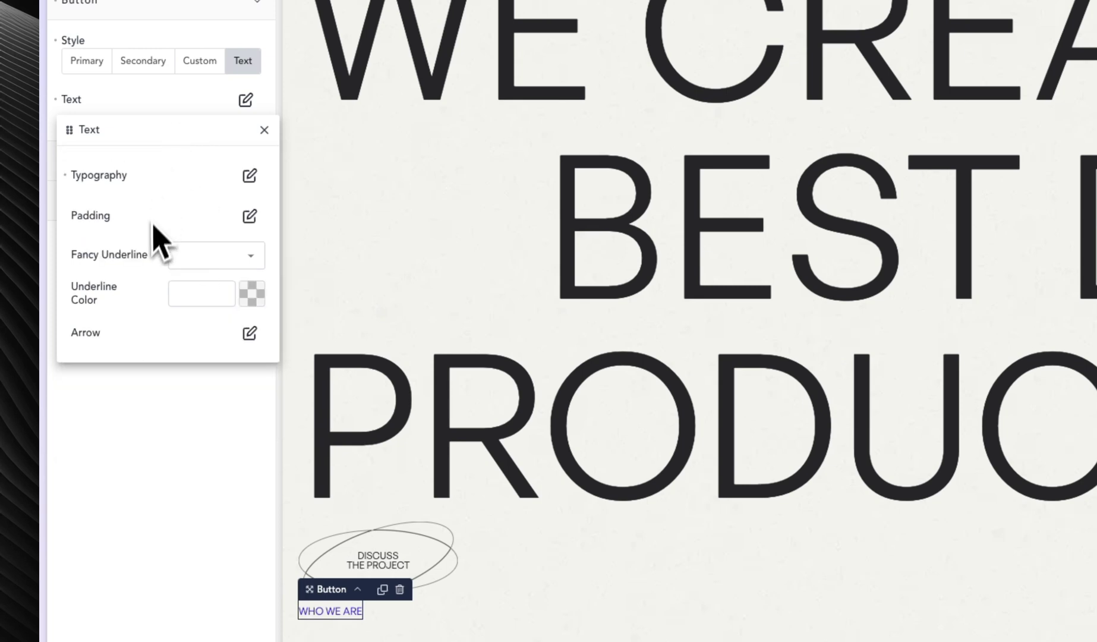
- Add the Arrow 1 style arrow to the WHO WE ARE button
left_click(250, 333)
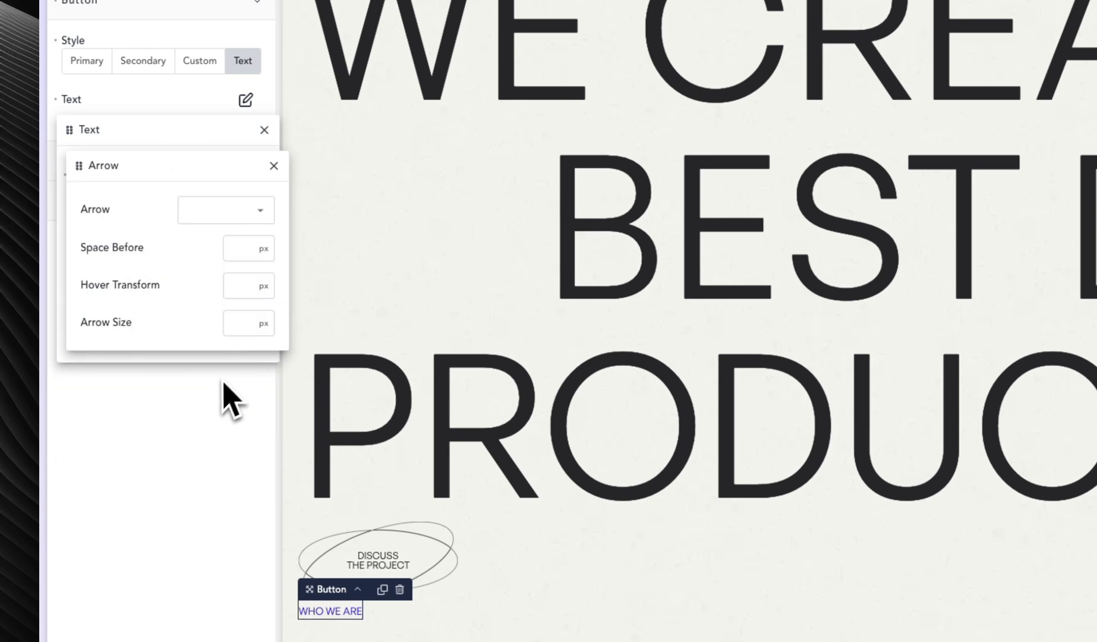
left_click(207, 211)
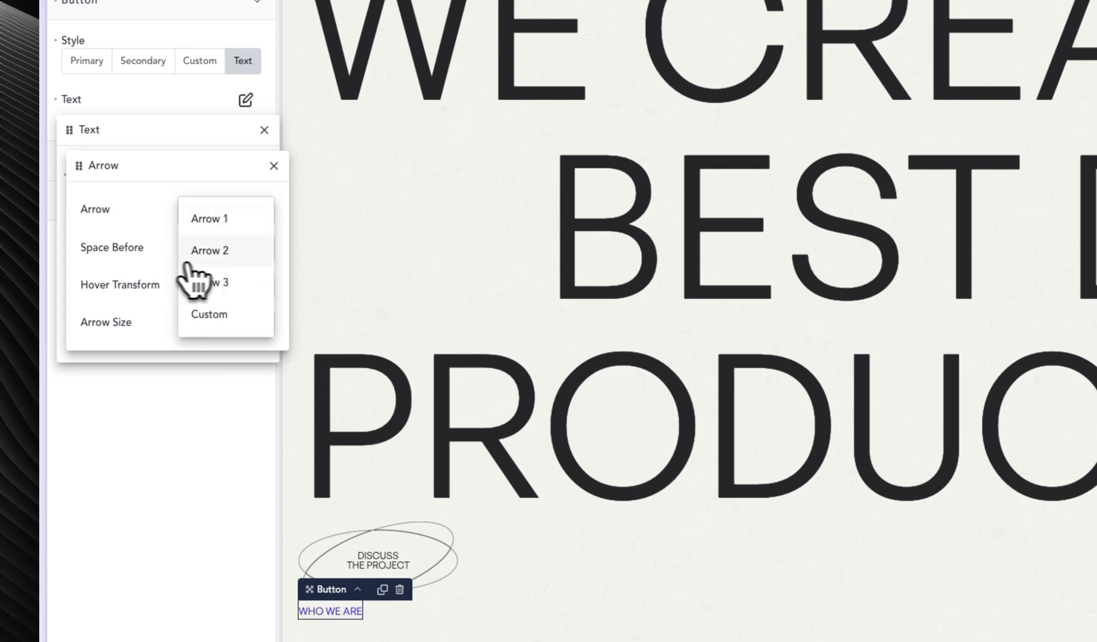
left_click(220, 220)
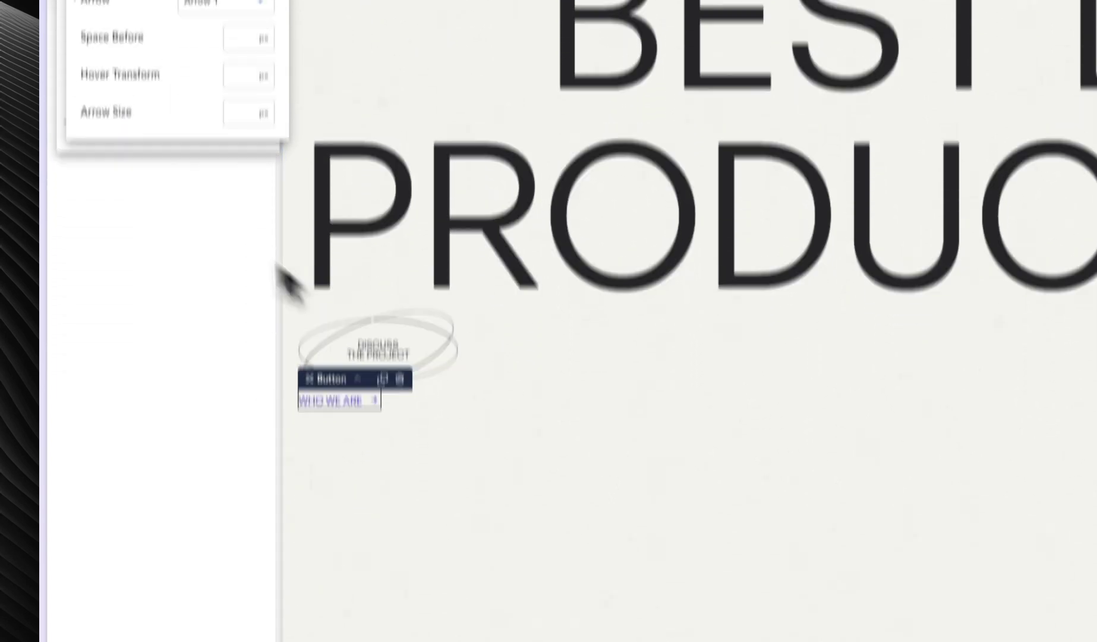
left_click(164, 102)
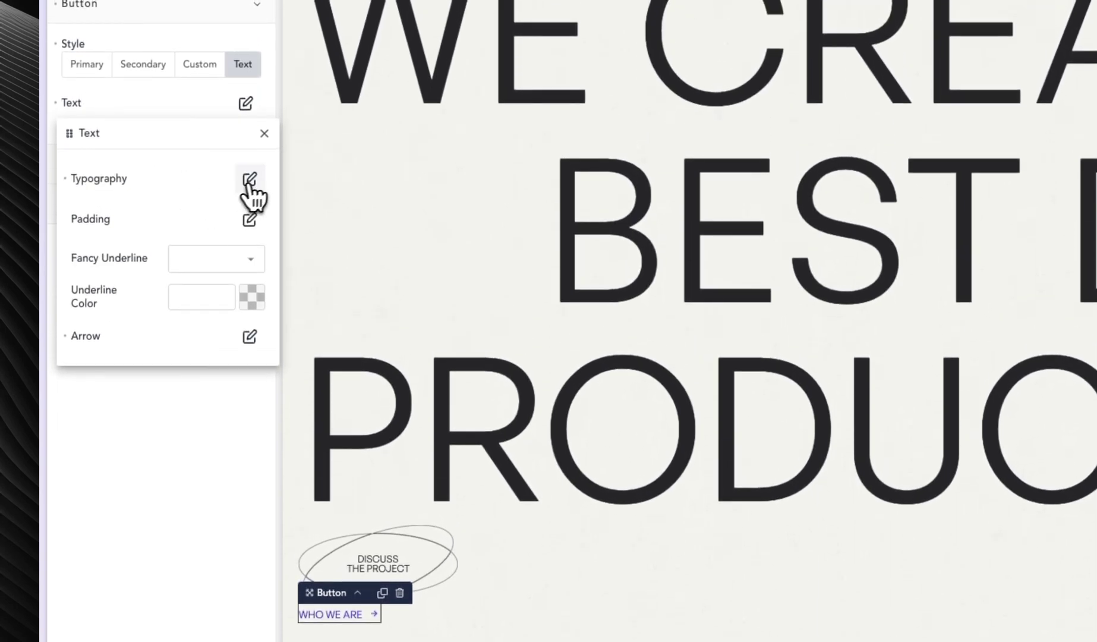
- Set the text color of the WHO WE ARE button to the near-black palette color
left_click(248, 147)
left_click(262, 212)
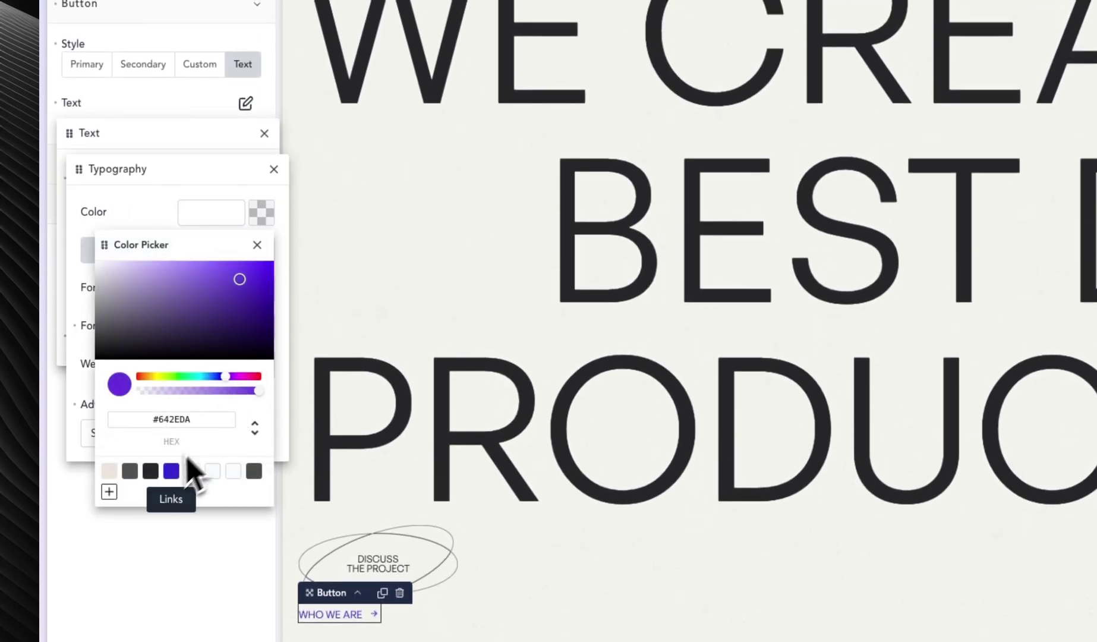
left_click(151, 470)
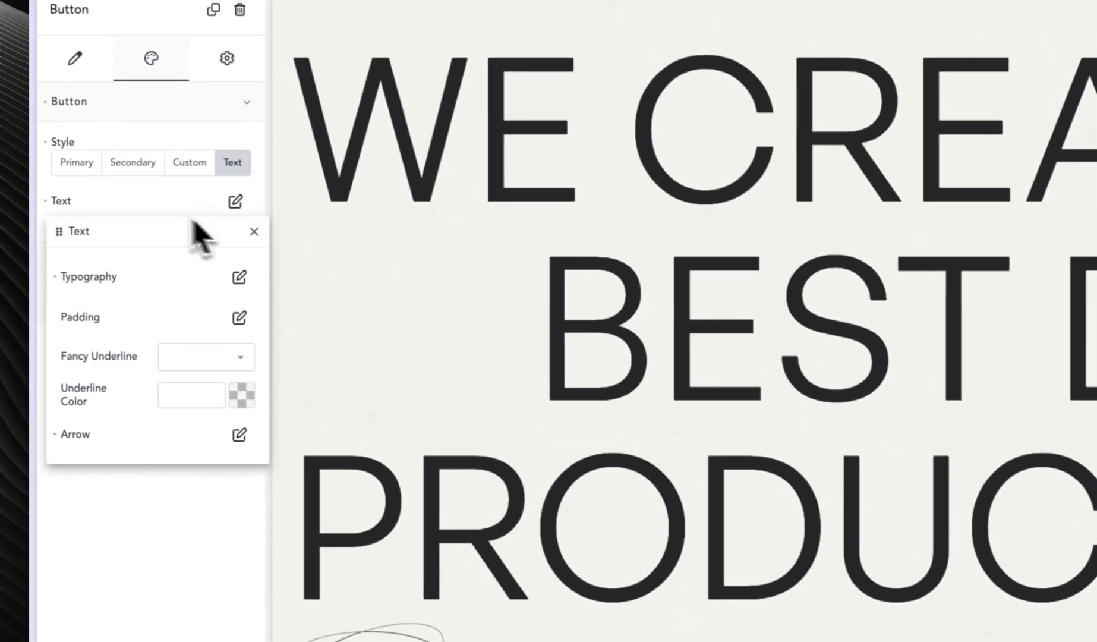
left_click(156, 221)
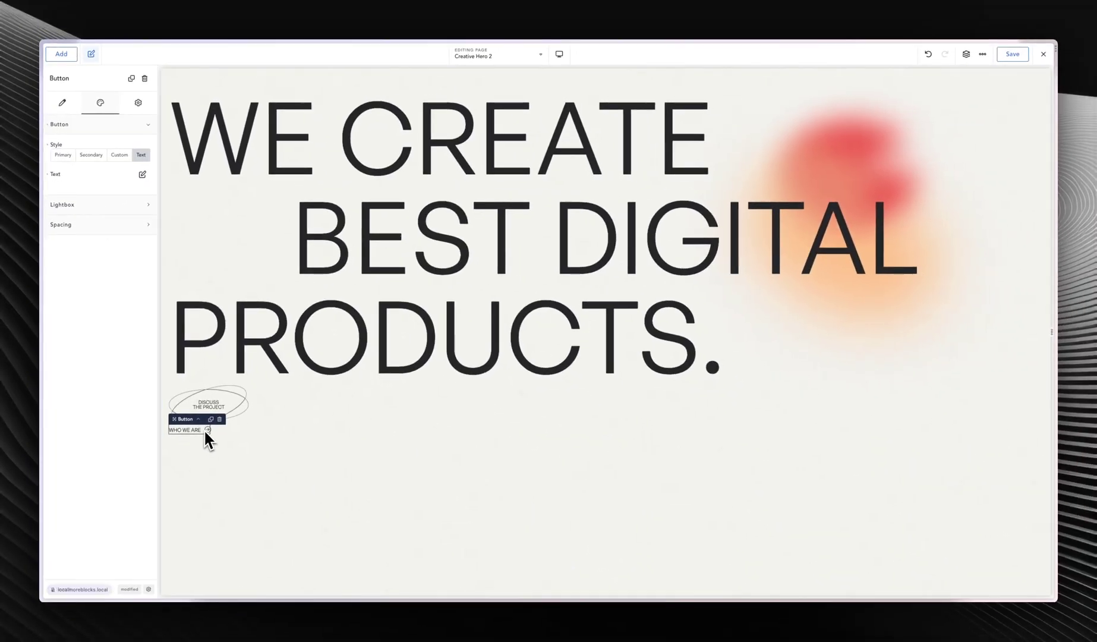
- Give the div holding the DISCUSS THE PROJECT link and WHO WE ARE button a percentage width and a Space Between horizontal alignment
left_click(232, 429)
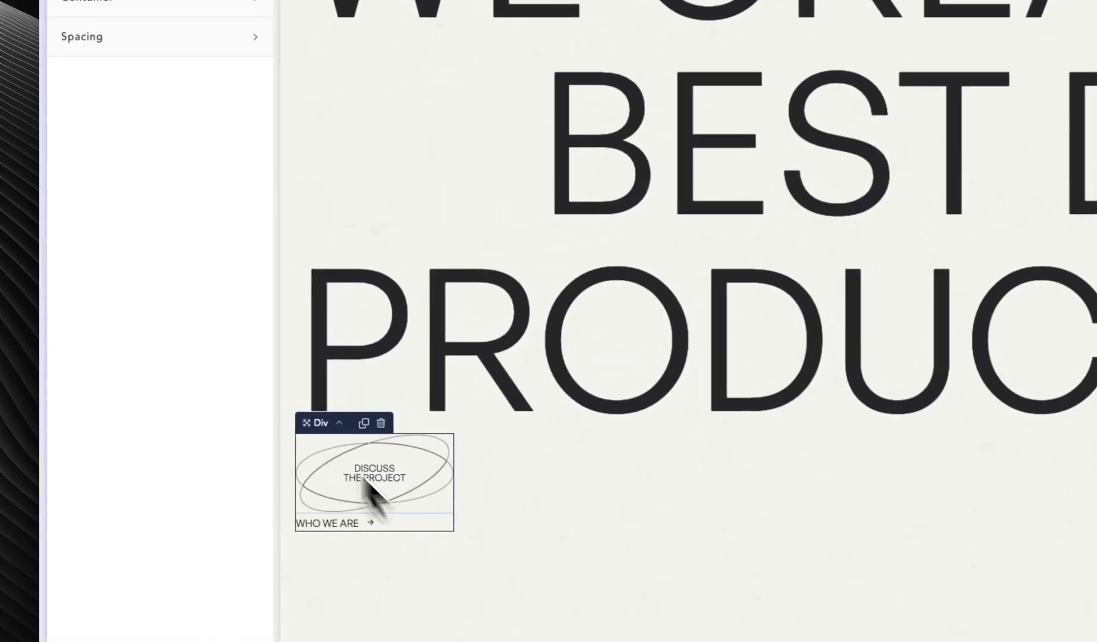
left_click(106, 165)
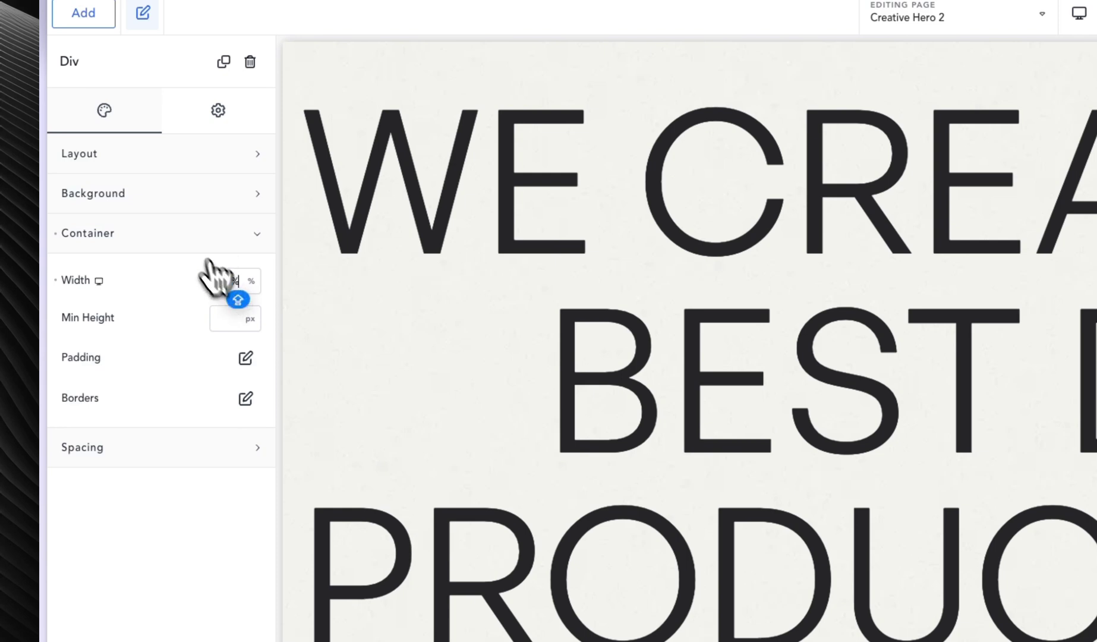
left_click(181, 233)
left_click(165, 156)
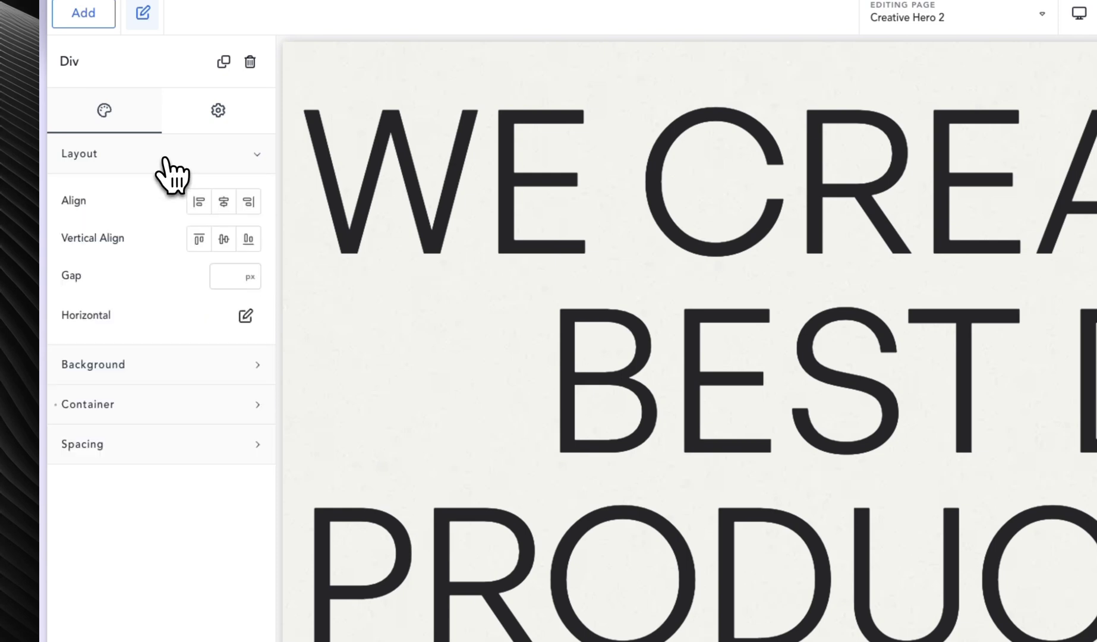
left_click(246, 315)
left_click(186, 392)
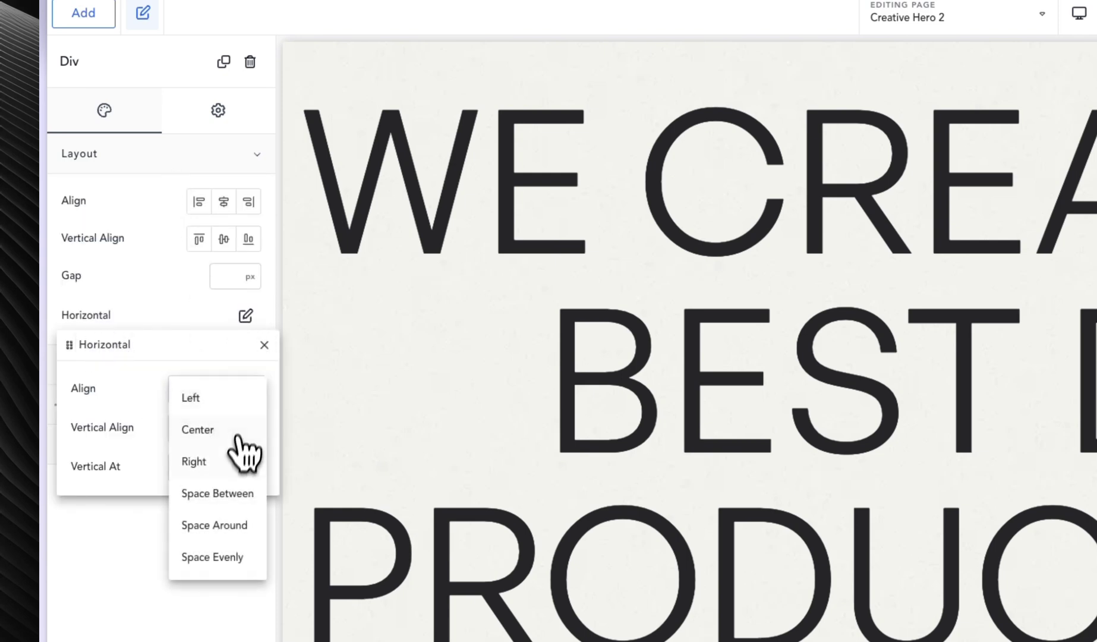
left_click(221, 493)
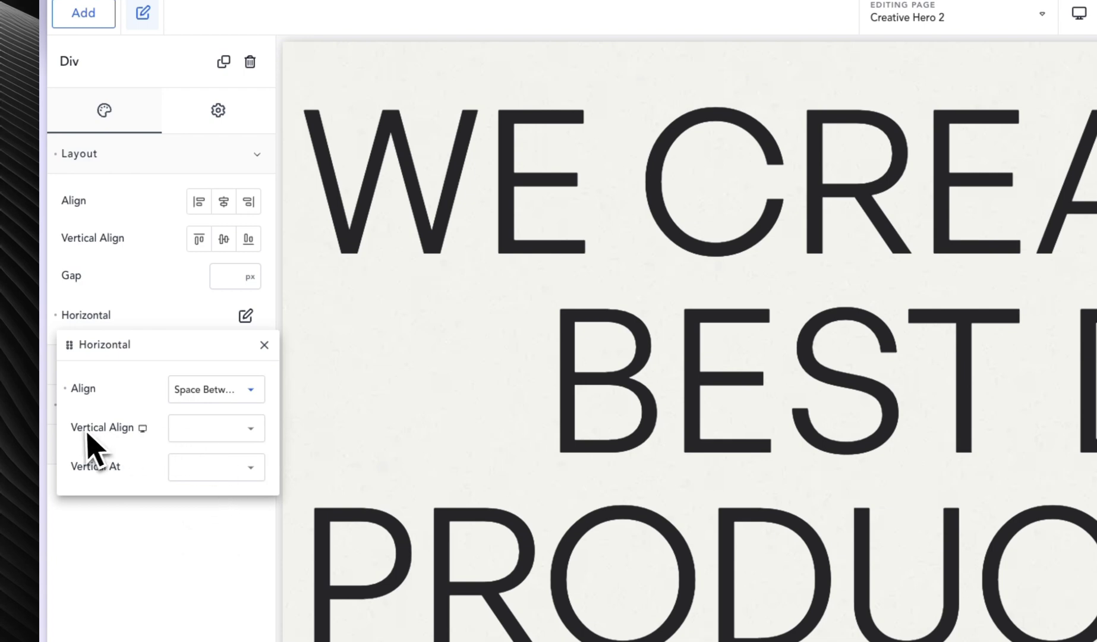
- Vertically center the items in the link row div and set its gap to 20 px
left_click(244, 433)
left_click(234, 479)
left_click(166, 304)
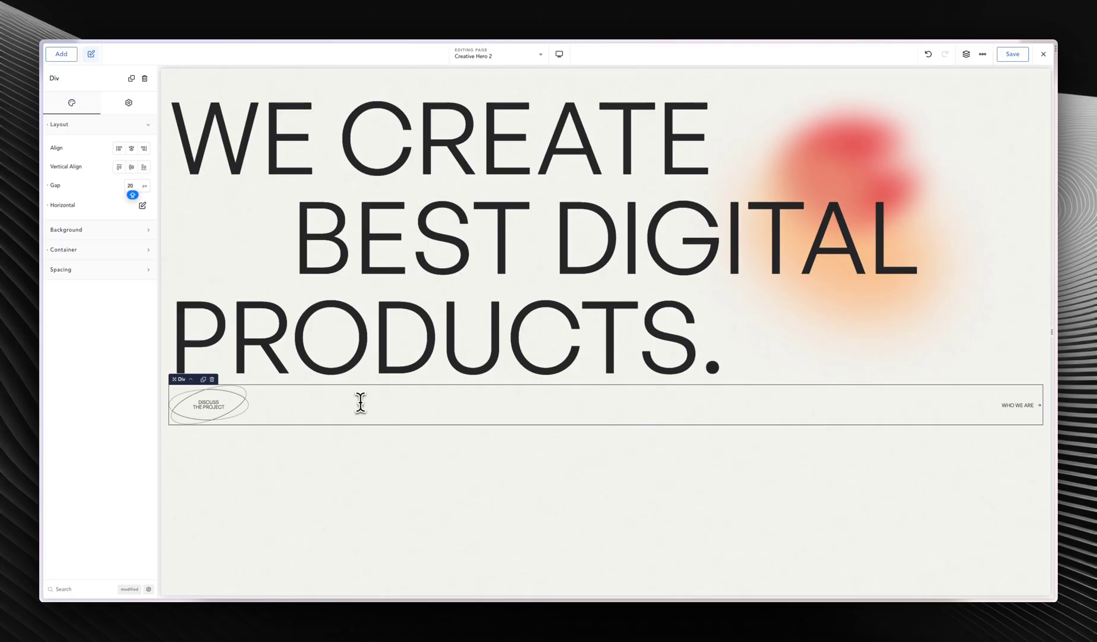
- Duplicate the link row div and delete both the DISCUSS THE PROJECT link and the WHO WE ARE button from the copy
left_click(221, 397)
left_click(211, 381)
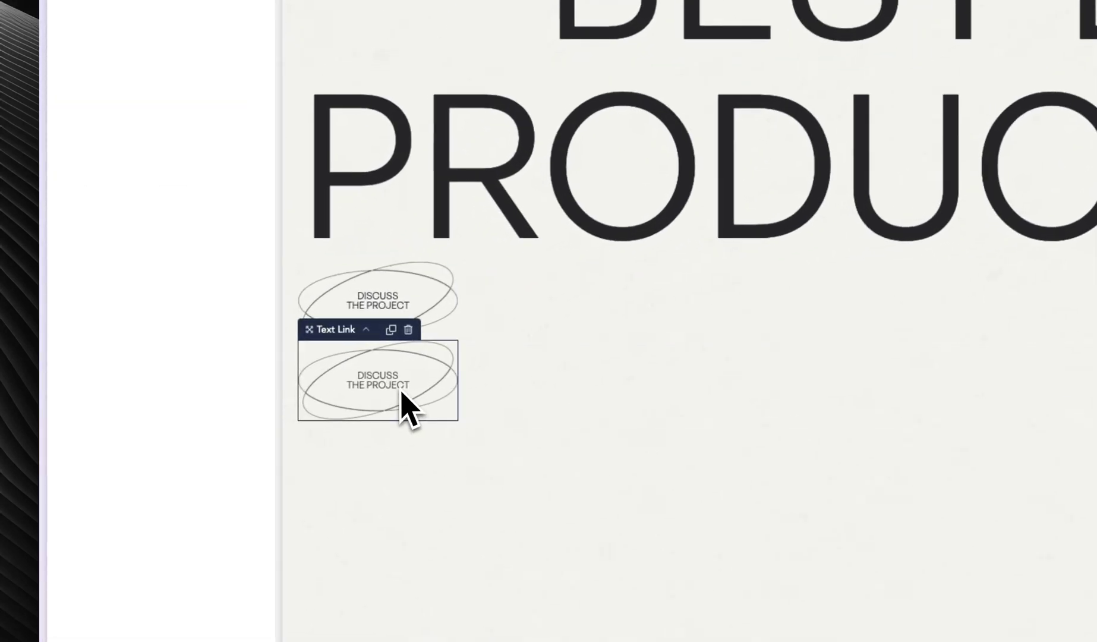
key("ctrl+v")
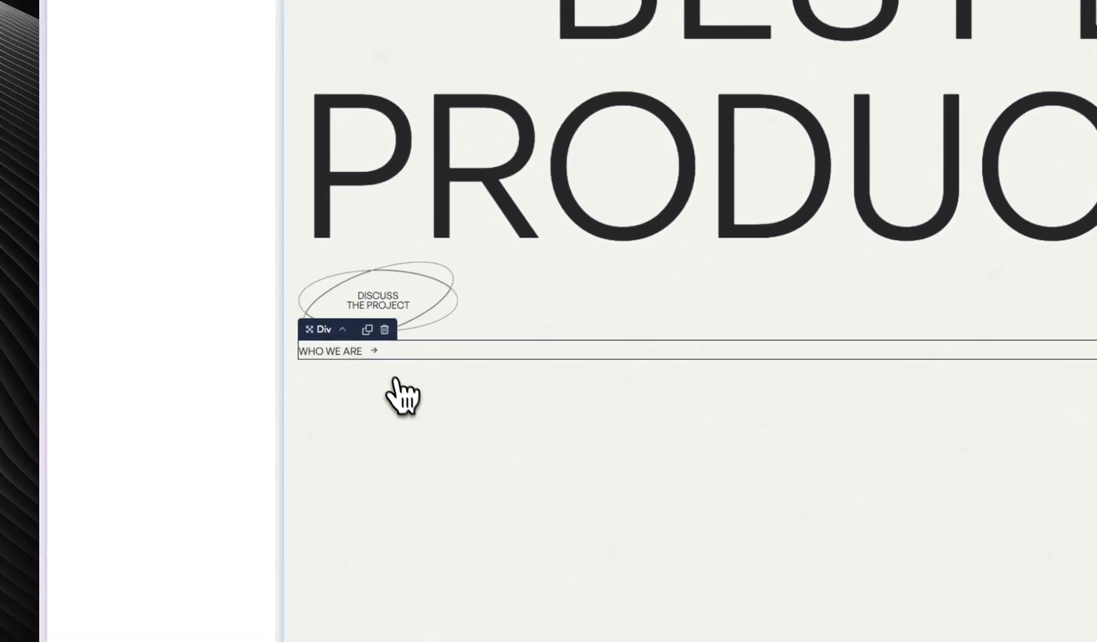
key("Delete")
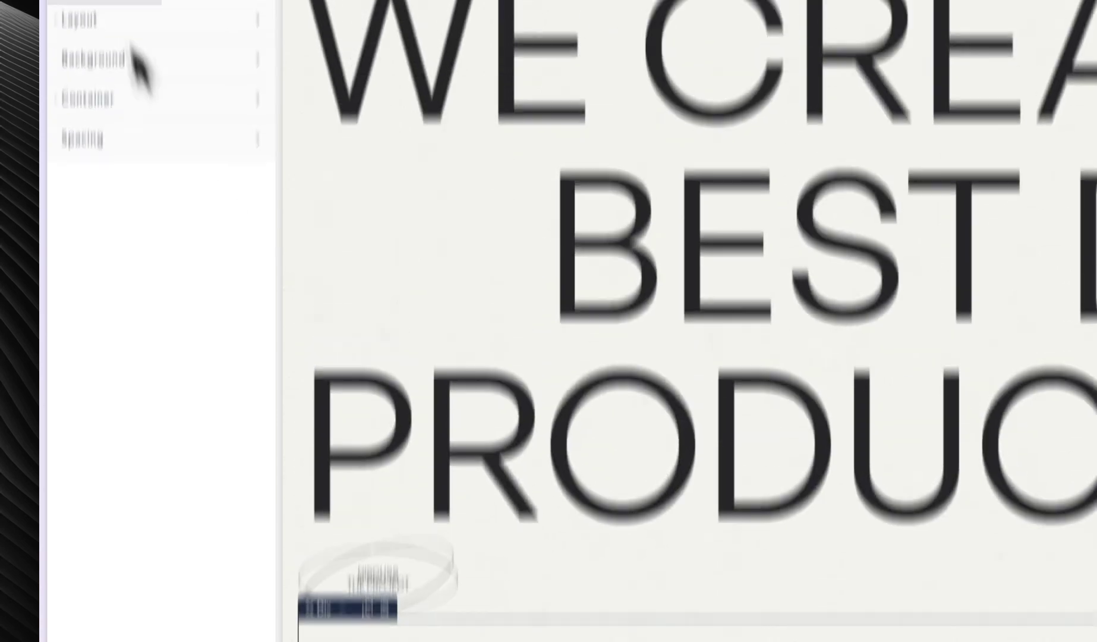
- Add a Heading element and a Text element to the emptied div below the link row
left_click(82, 50)
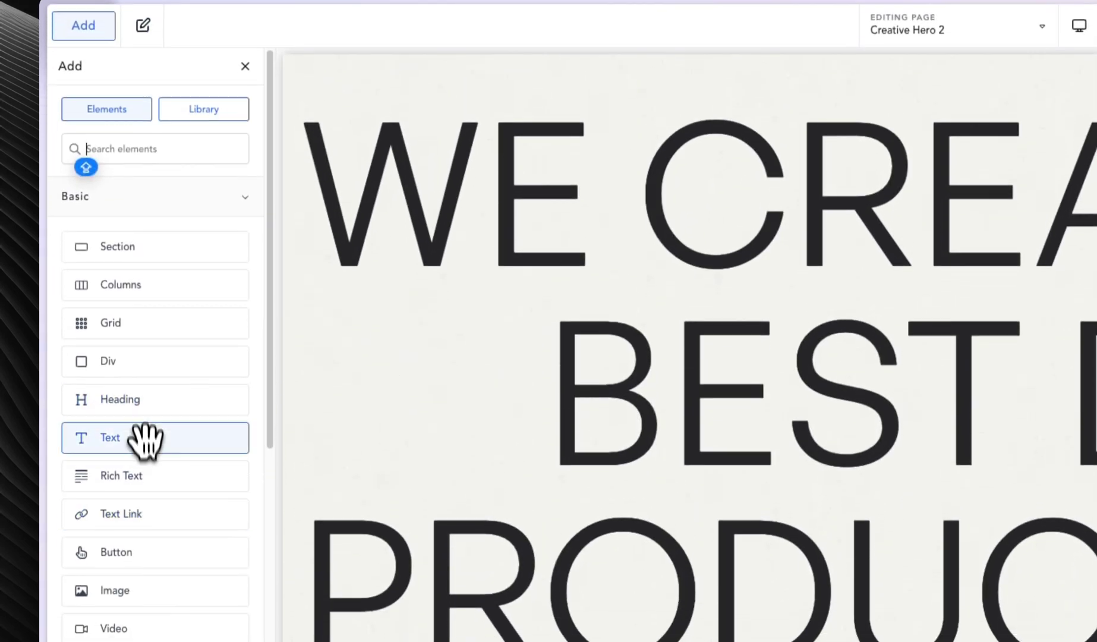
left_click(147, 402)
left_click(98, 37)
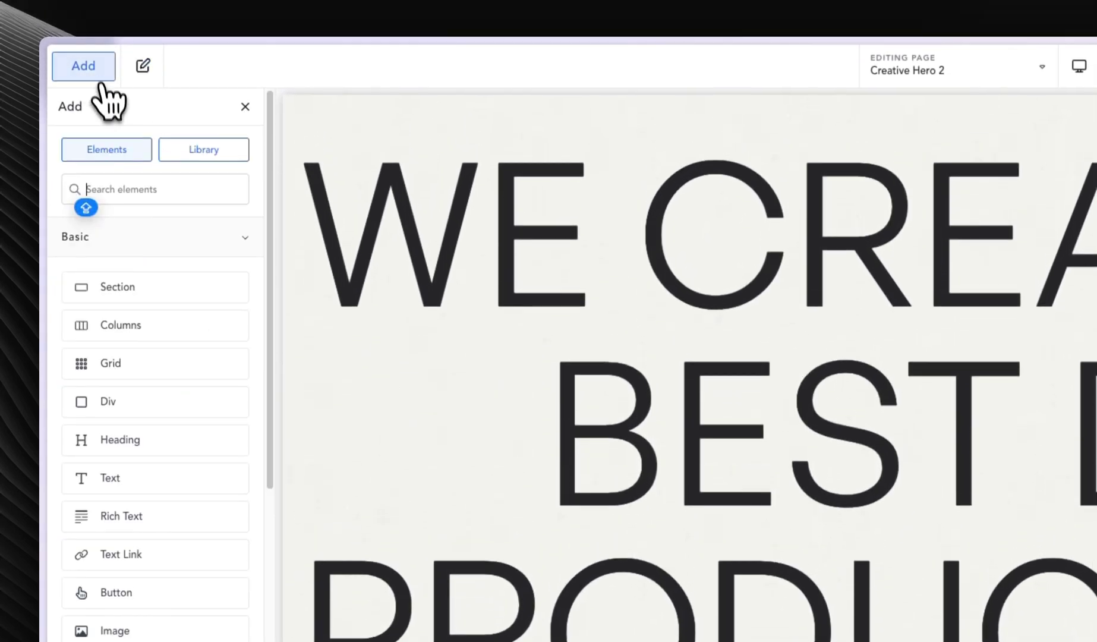
key("Escape")
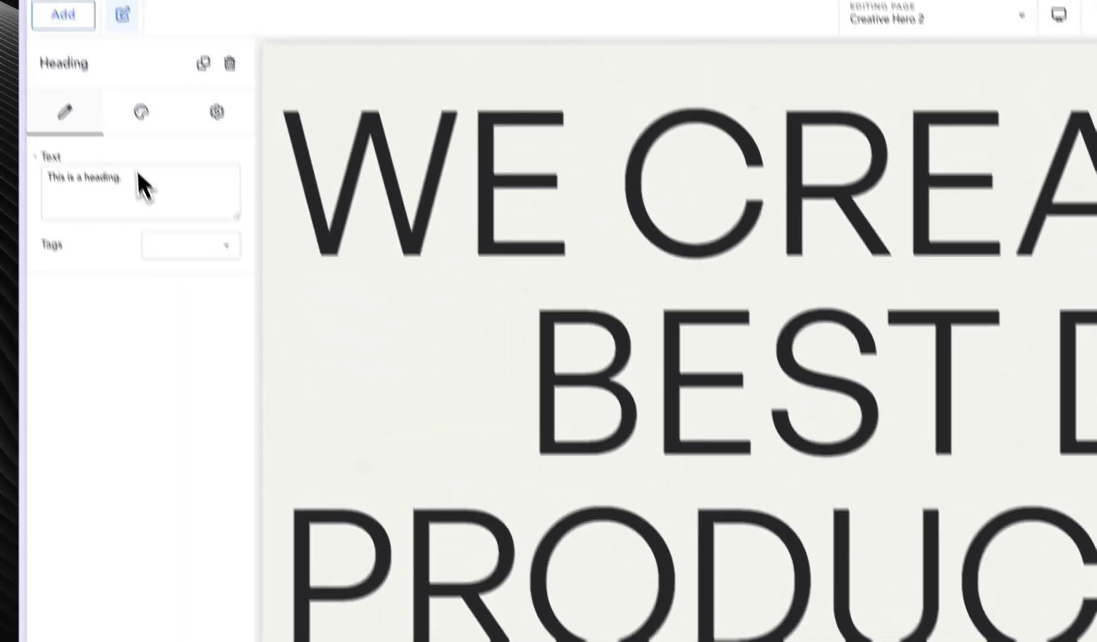
- Replace the new heading's text with "Lorem ipsum dolor sit amet, consectetur adipiscing elit, sed do eiusmod tempor."
triple_click(155, 226)
type("Lorem ipsum dolor sit amet, consectetur adipiscing elit, sed do eiusmod tempor incididunt ut labore et dolore magna aliqua. Ut enim ad minim veniam, quis nostrud exercitation ullamco laboris nisi ut aliquip ex ea commodo consequat. Duis aute irure dolor in reprehenderit in voluptate velit esse cillum dolore eu fugiat nulla pariatur. Excepteur sint occaecat cupidatat non proident, sunt in culpa qui officia deserunt mollit anim id est laborum.")
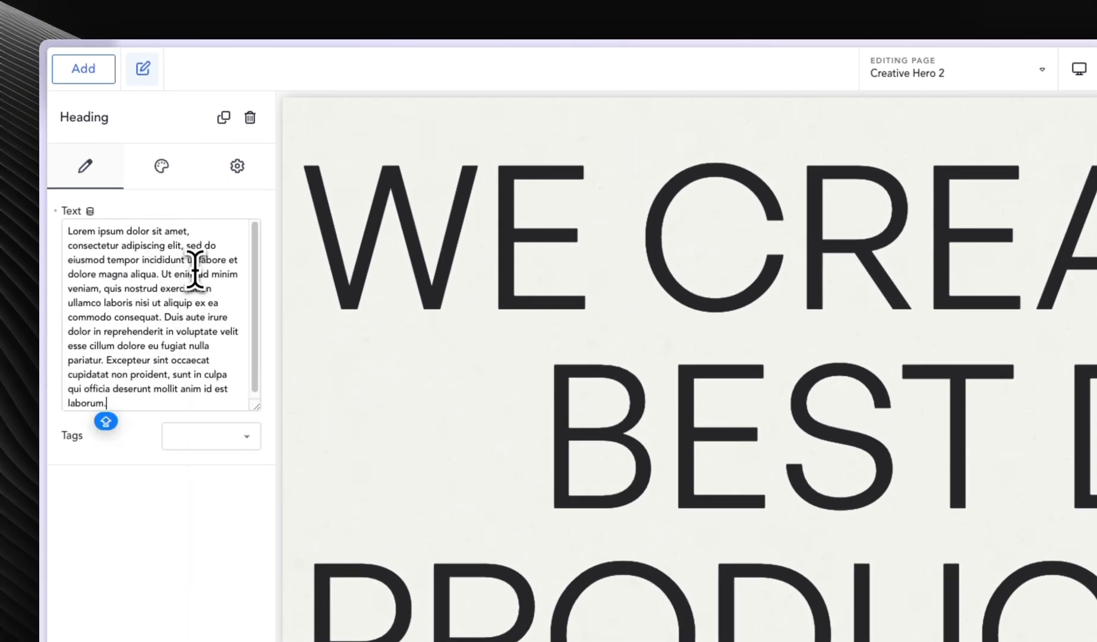
left_click_drag(141, 260, 294, 410)
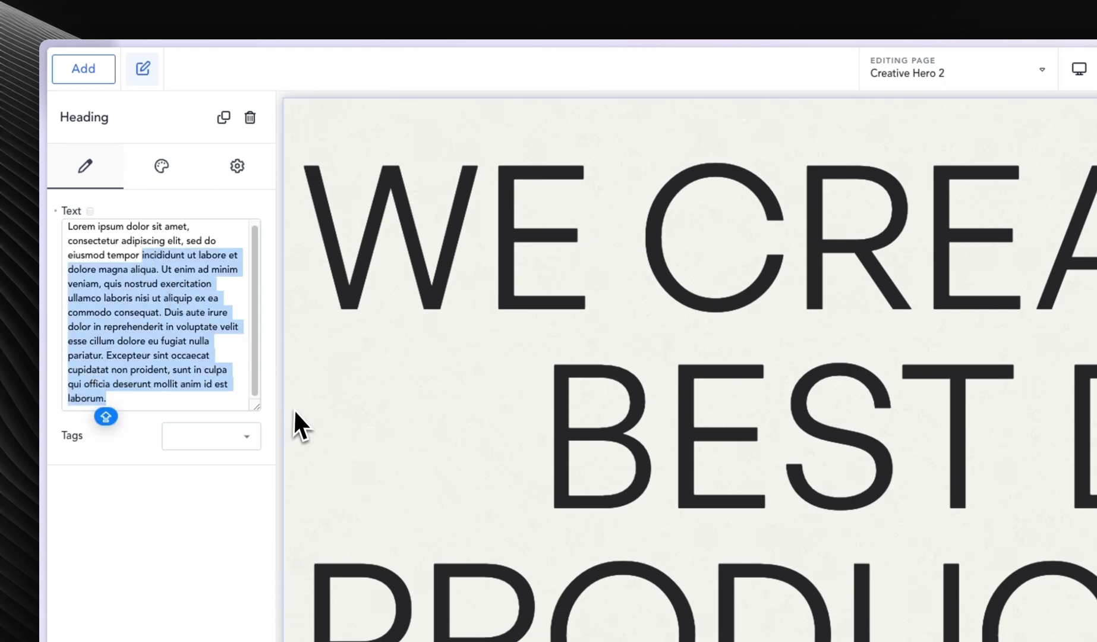
key("BackSpace")
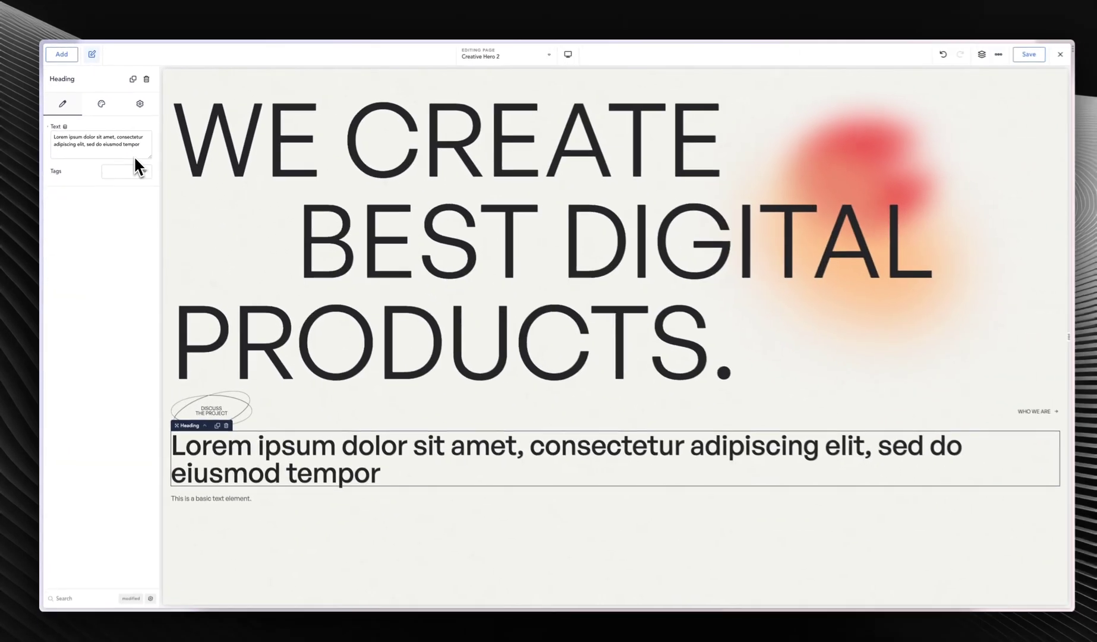
type(".")
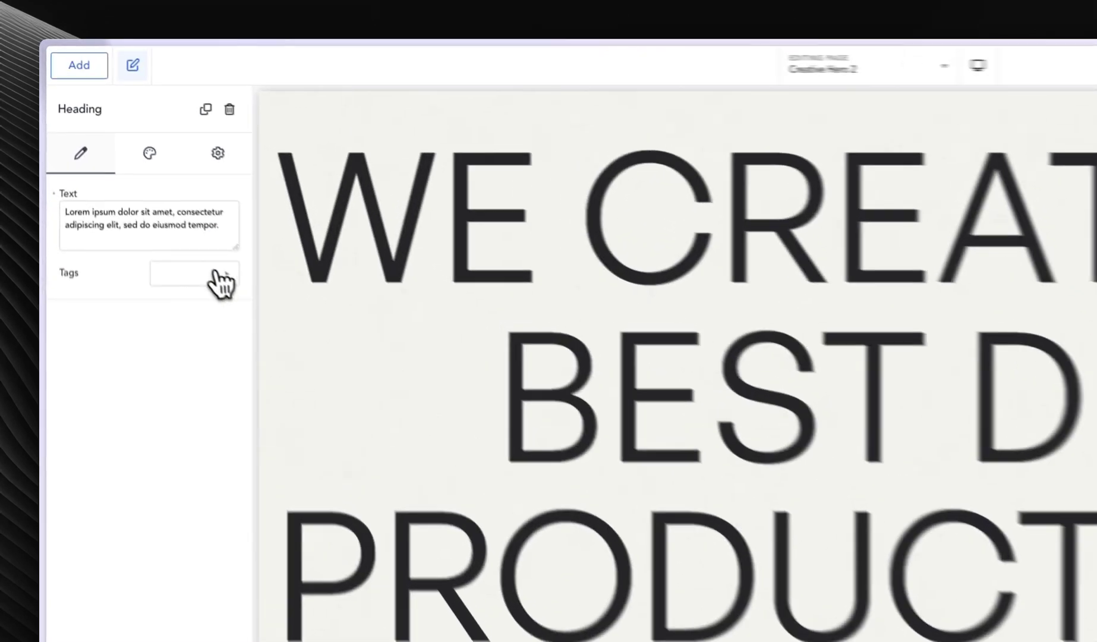
- Set the lorem ipsum heading's tag to h3 and narrow its width so it wraps onto two lines
left_click(138, 170)
left_click(223, 369)
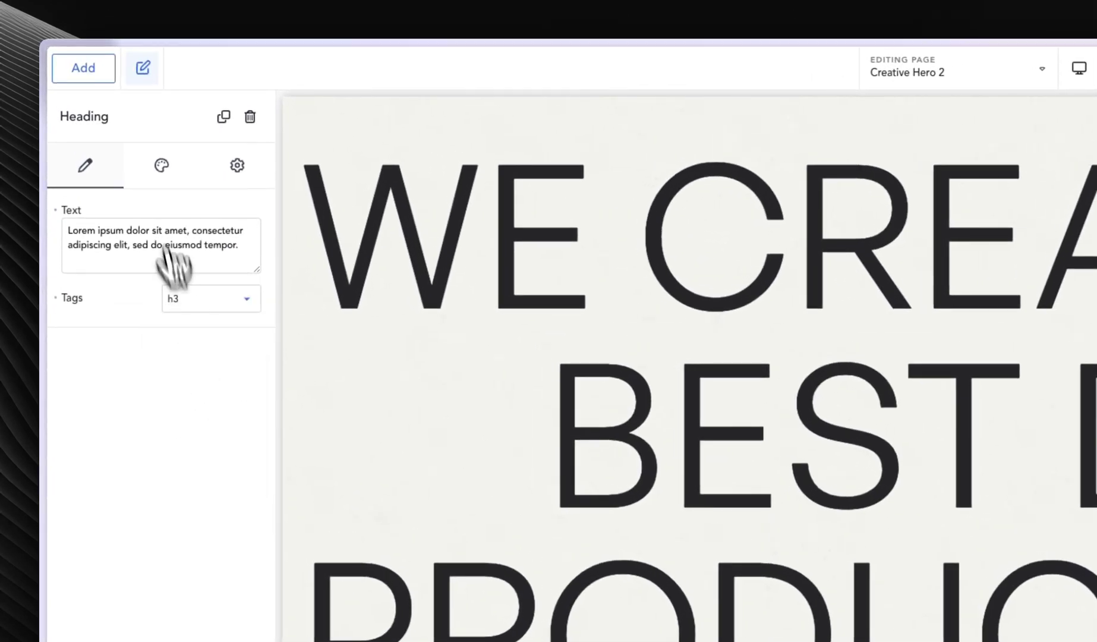
left_click(161, 168)
left_click(135, 248)
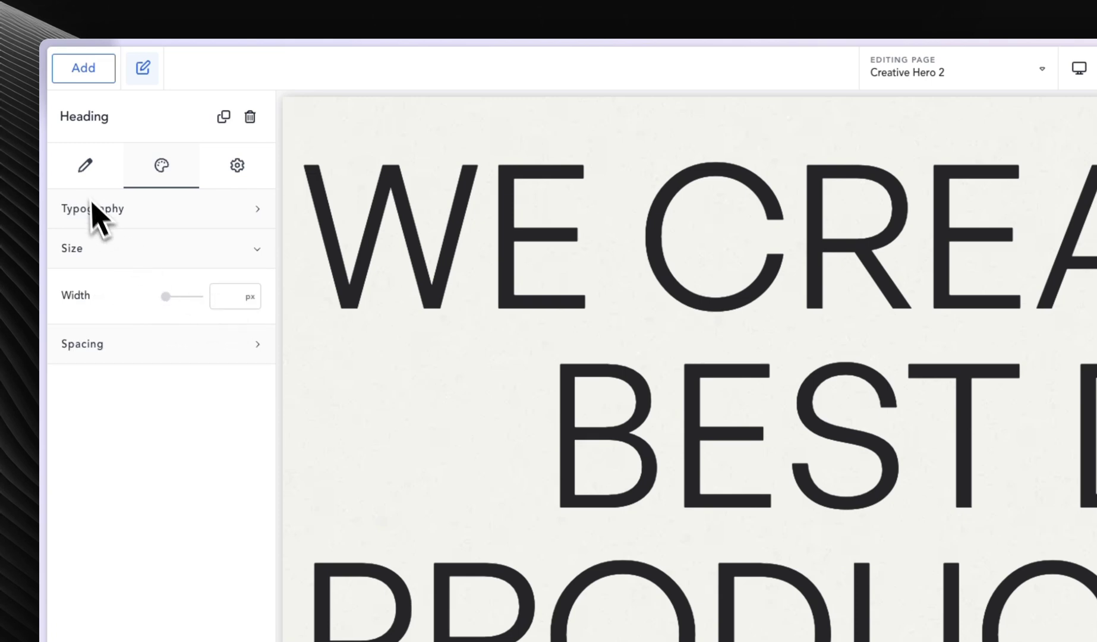
key("shift")
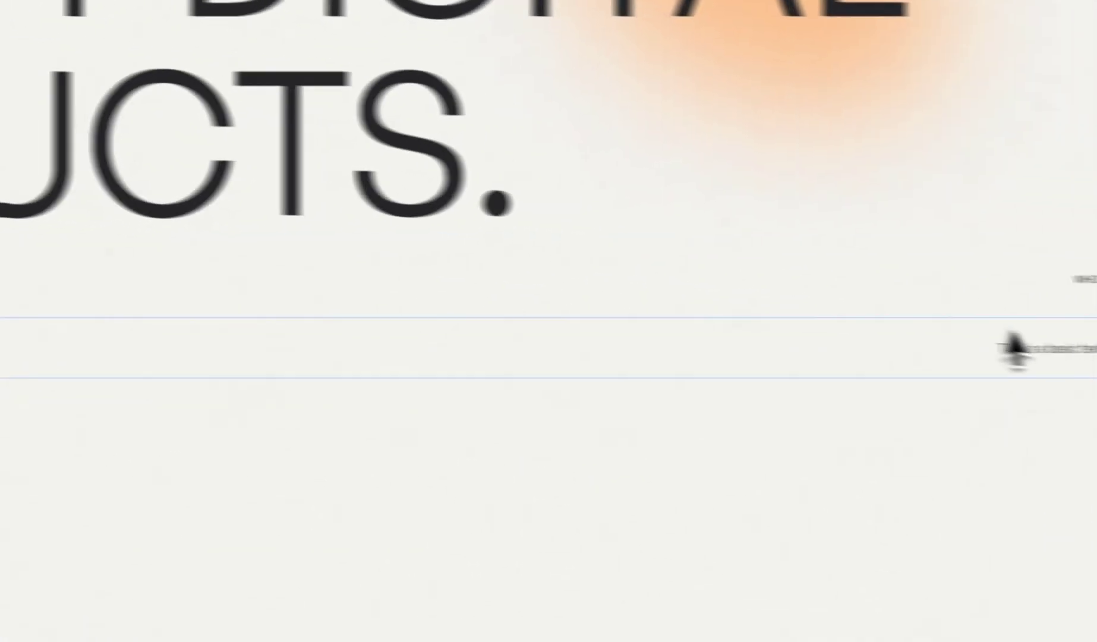
- Replace the basic text element's placeholder with the full lorem ipsum paragraph ending in "mollit anim id est laborum."
left_click(1014, 348)
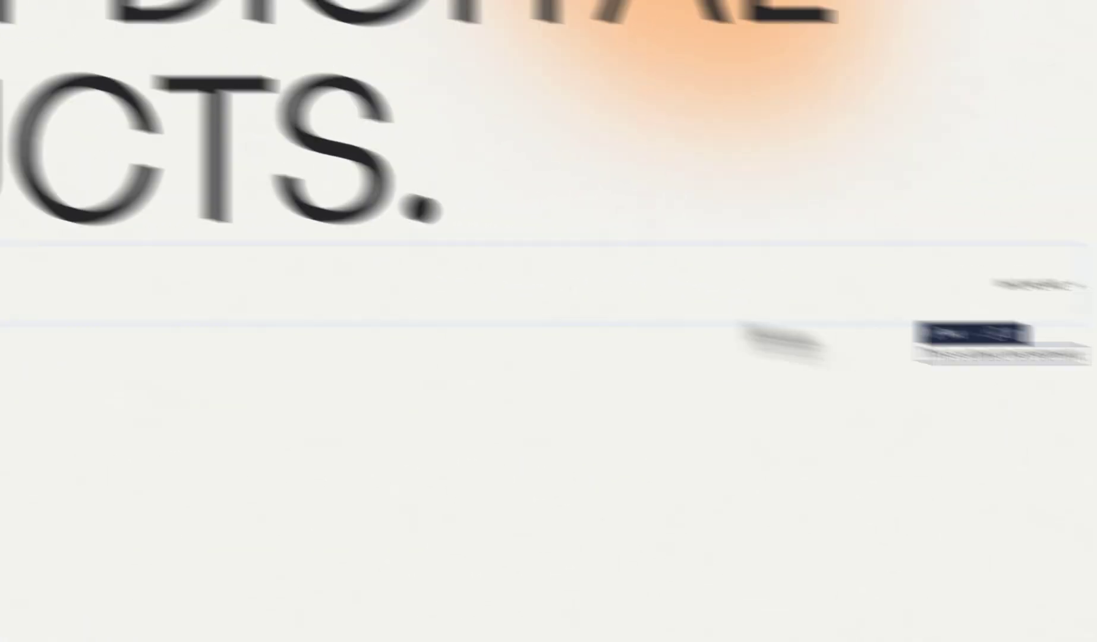
triple_click(219, 235)
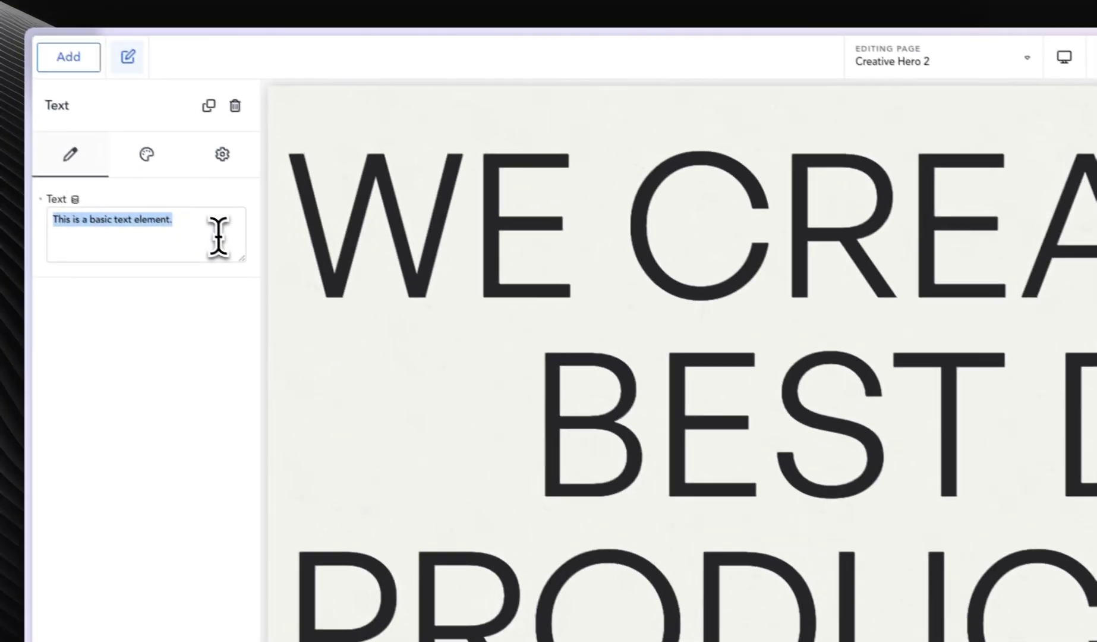
key("ctrl+v")
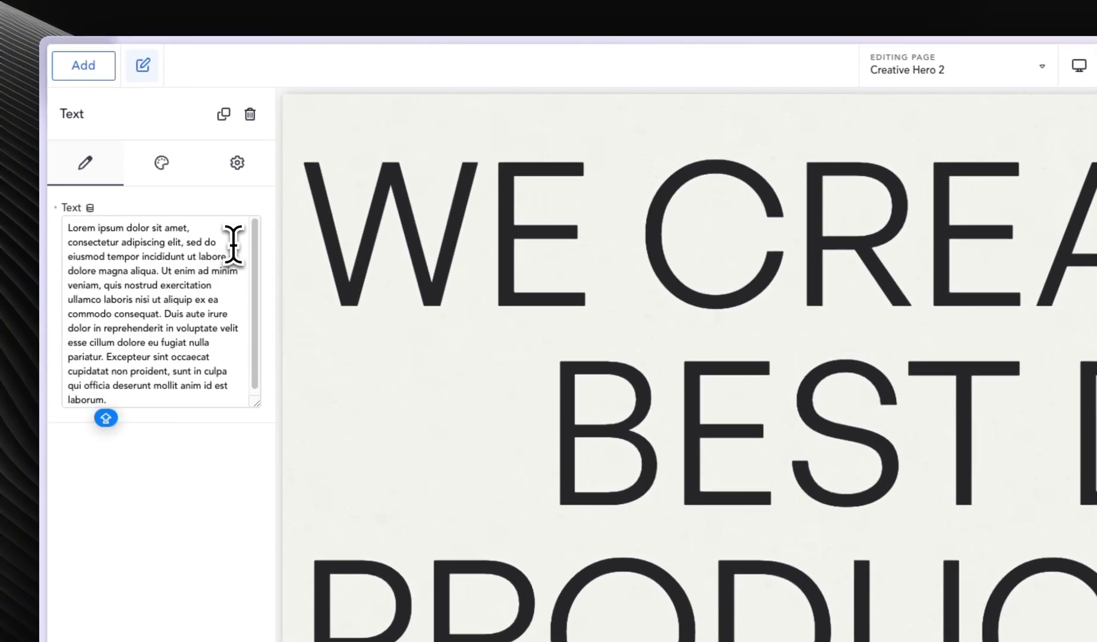
- Limit the width of the lorem ipsum text element so it forms a narrow block opposite the heading
left_click(145, 177)
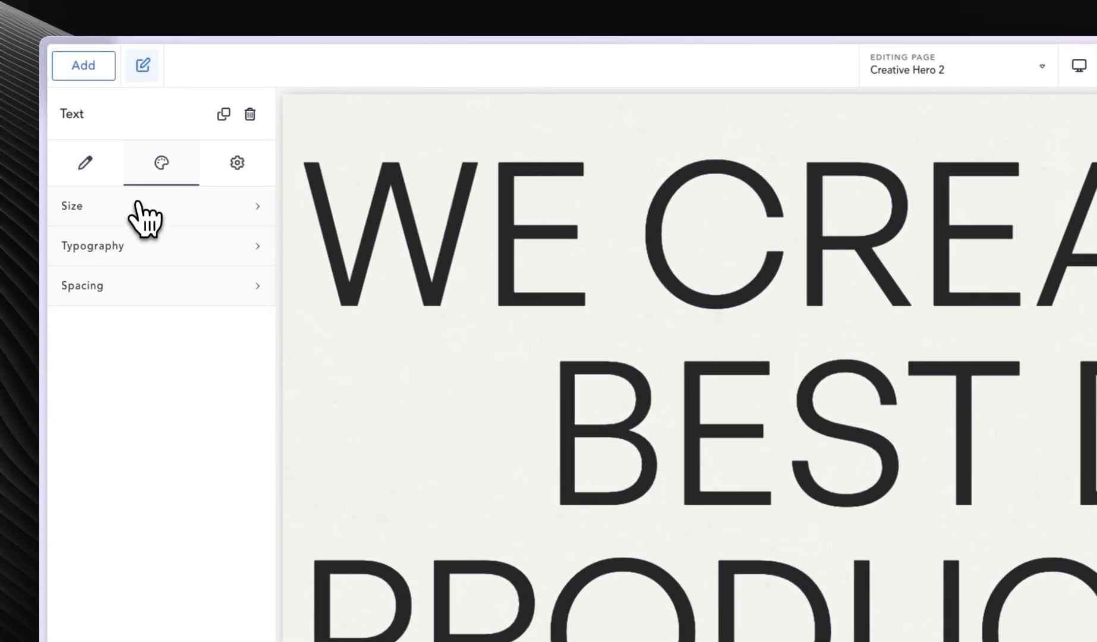
left_click(137, 209)
left_click_drag(168, 259, 182, 260)
- Shorten the lorem ipsum text element so it ends with "quis nostrud exercitation."
left_click(105, 172)
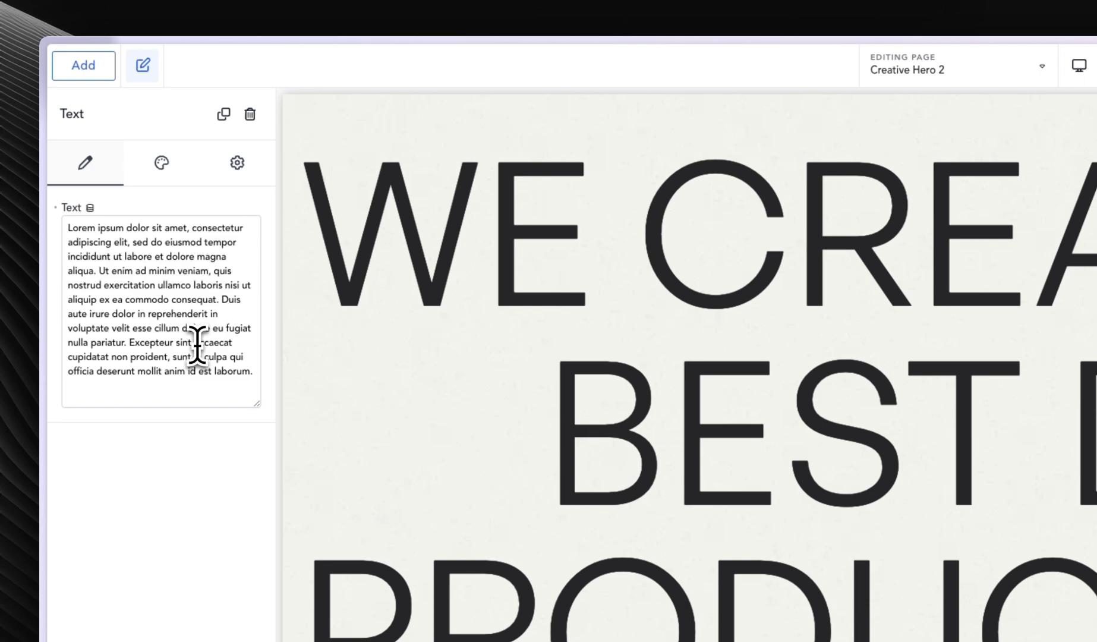
left_click_drag(152, 315, 195, 420)
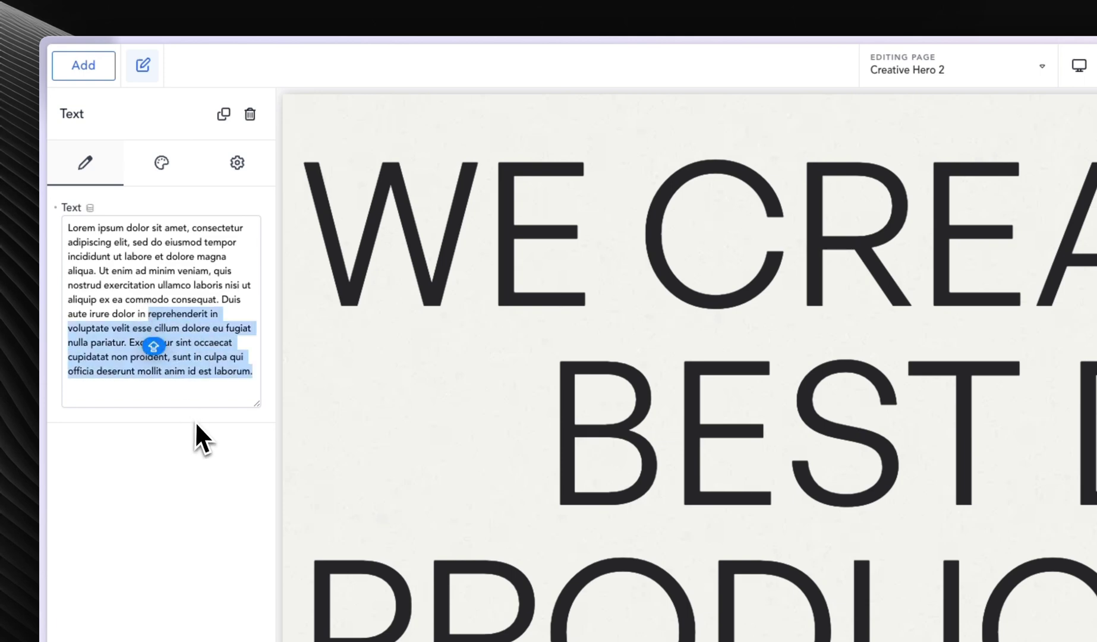
key("BackSpace")
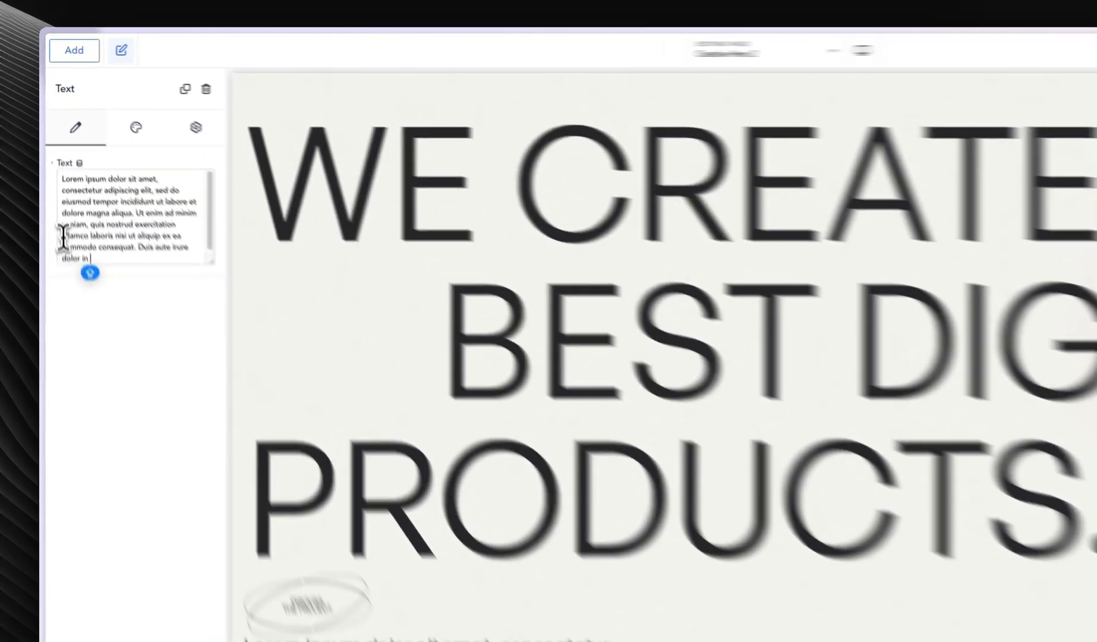
left_click_drag(53, 171, 75, 221)
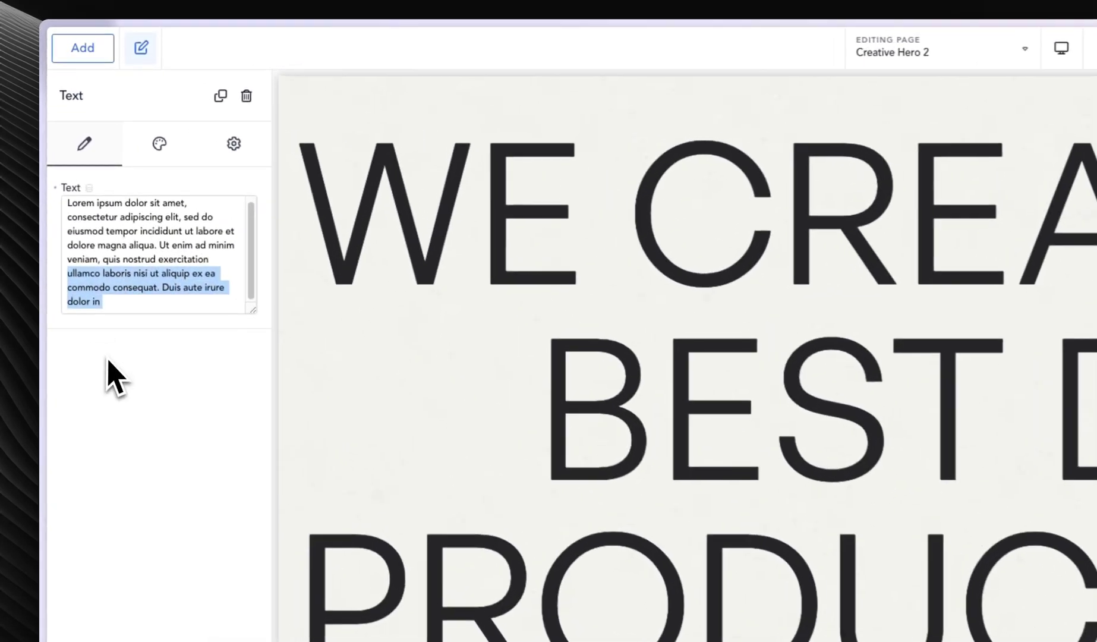
key("BackSpace")
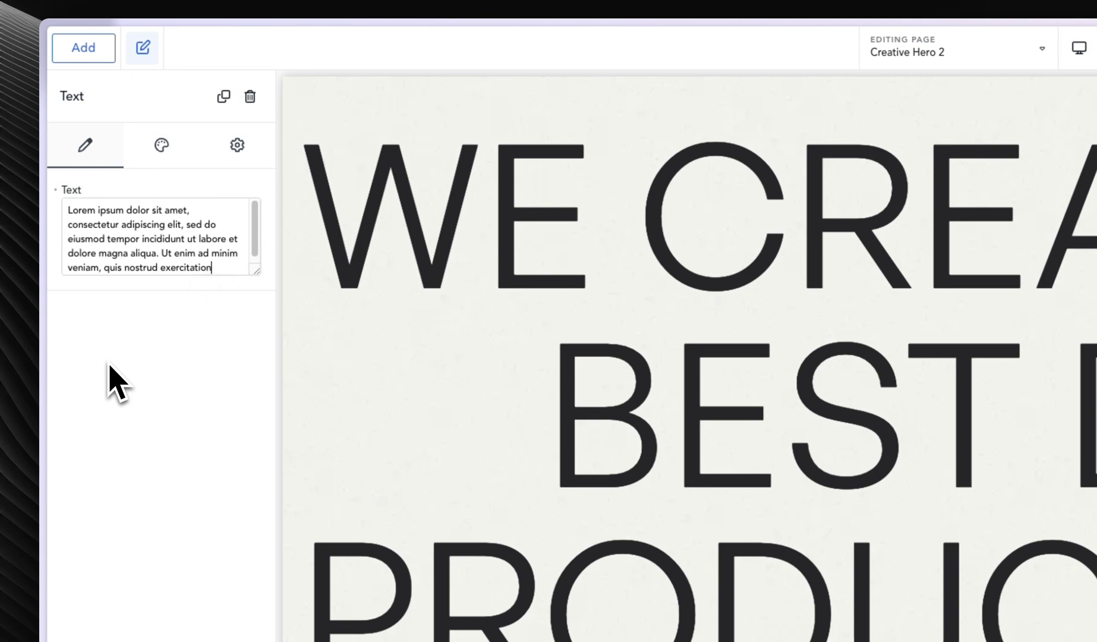
key("BackSpace")
type(".")
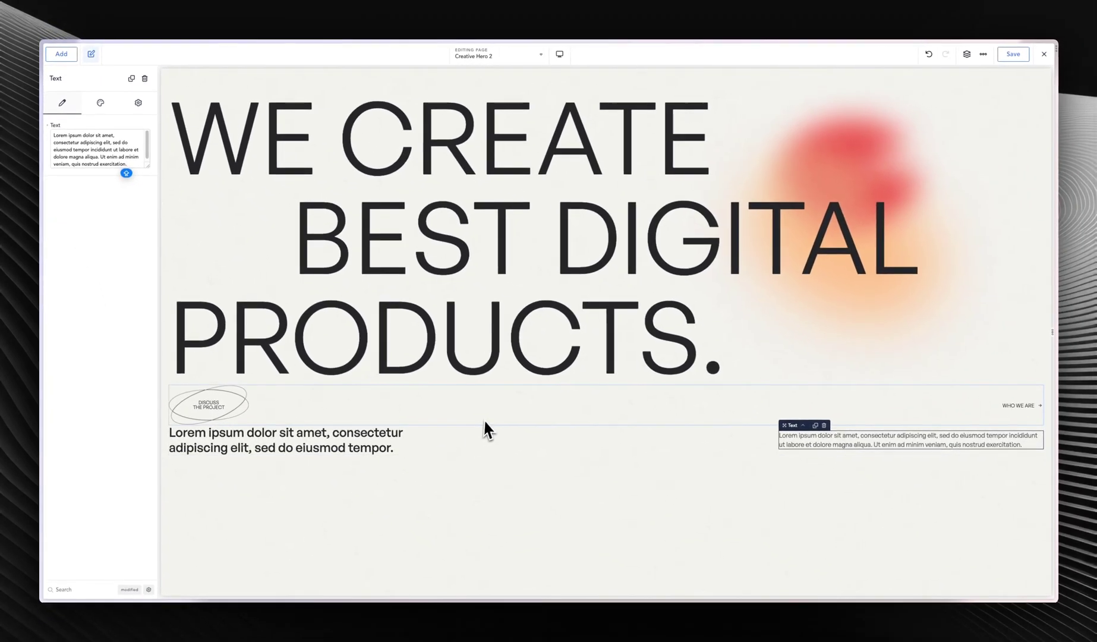
- Switch to Figma to compare the bottom text row and spacing of the agency hero design, and return to the page builder
key("super+Tab")
key("super+Tab")
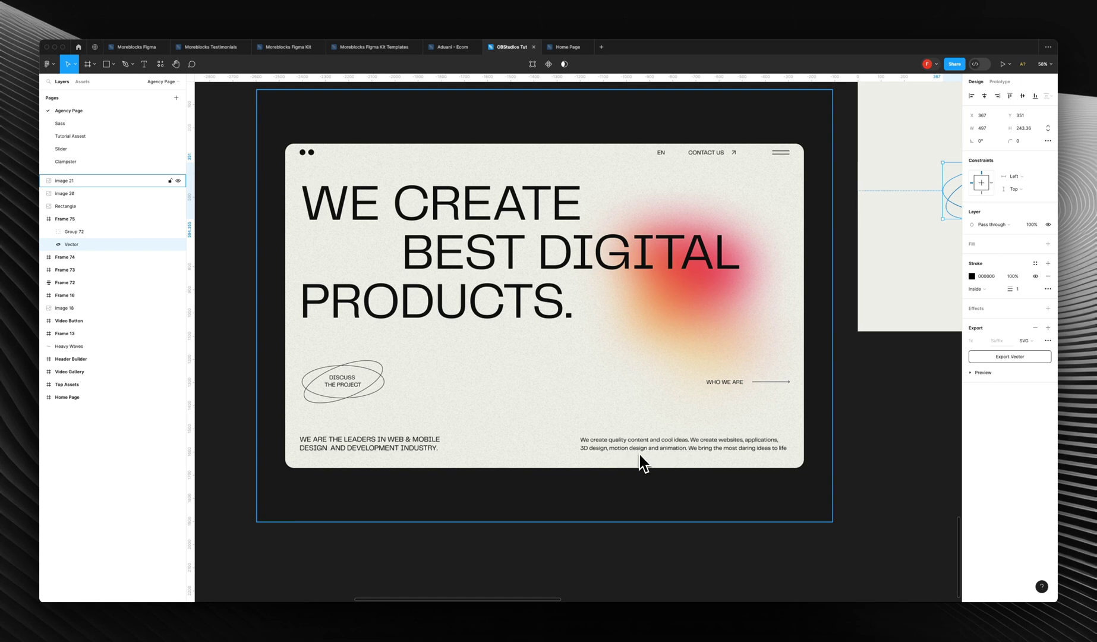
key("super+Tab")
key("super+Tab")
key("super+Tab")
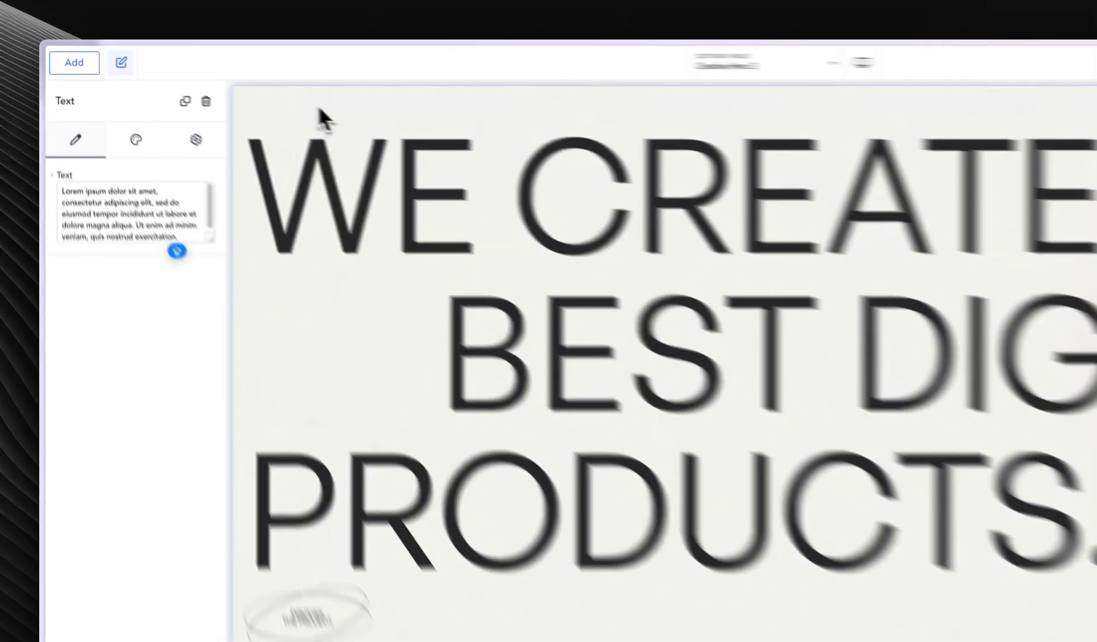
- Centre the hero section's content vertically, set its gap to 120 px, and save the page
left_click(218, 87)
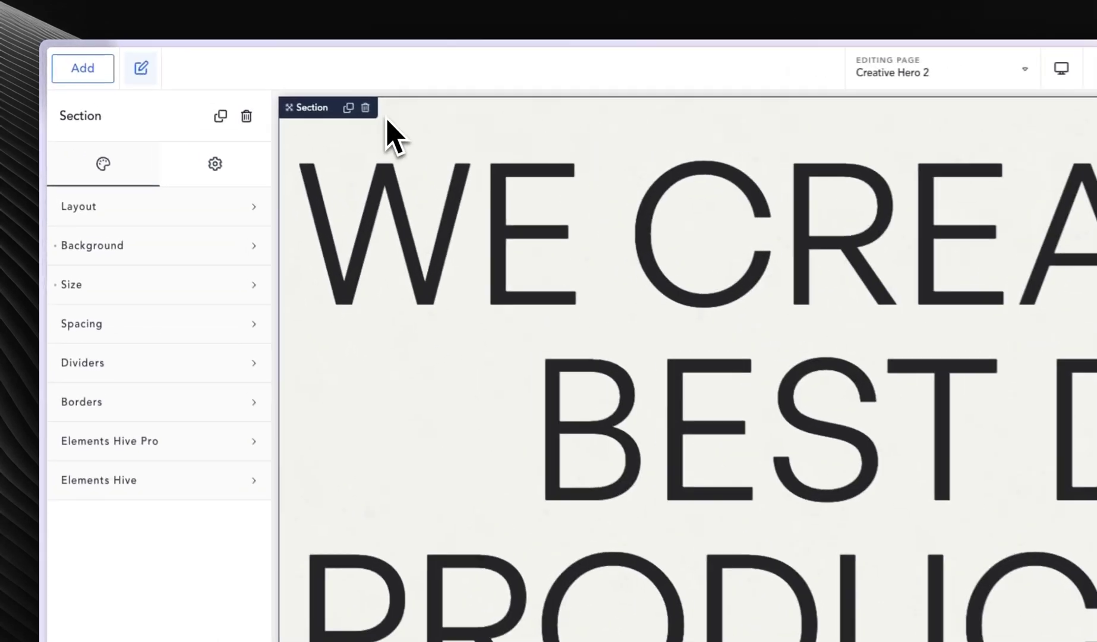
left_click(226, 206)
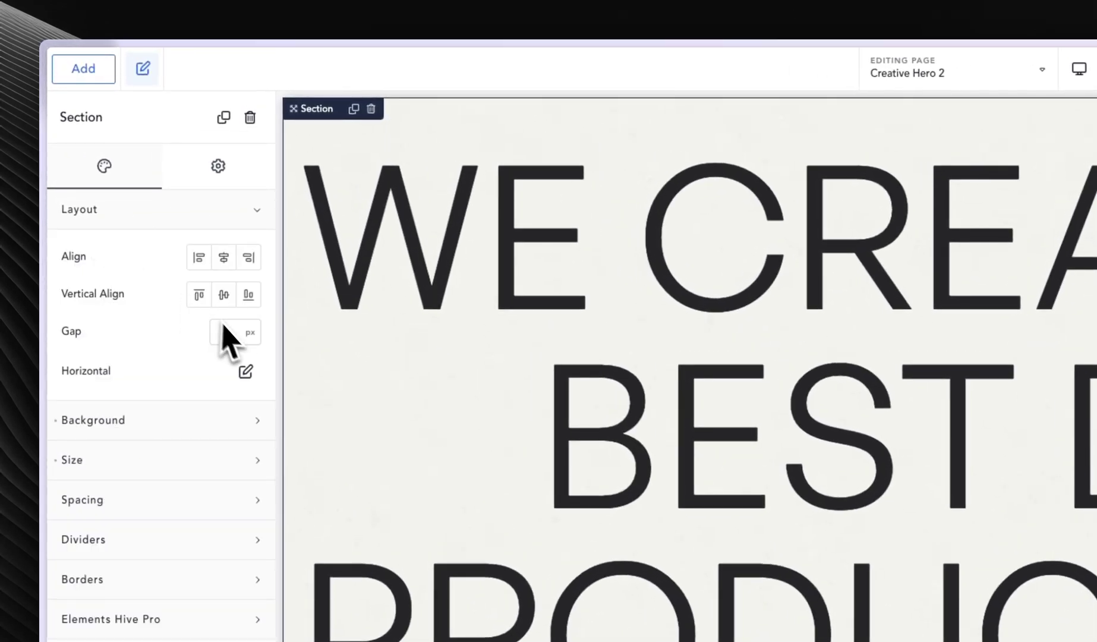
left_click(225, 295)
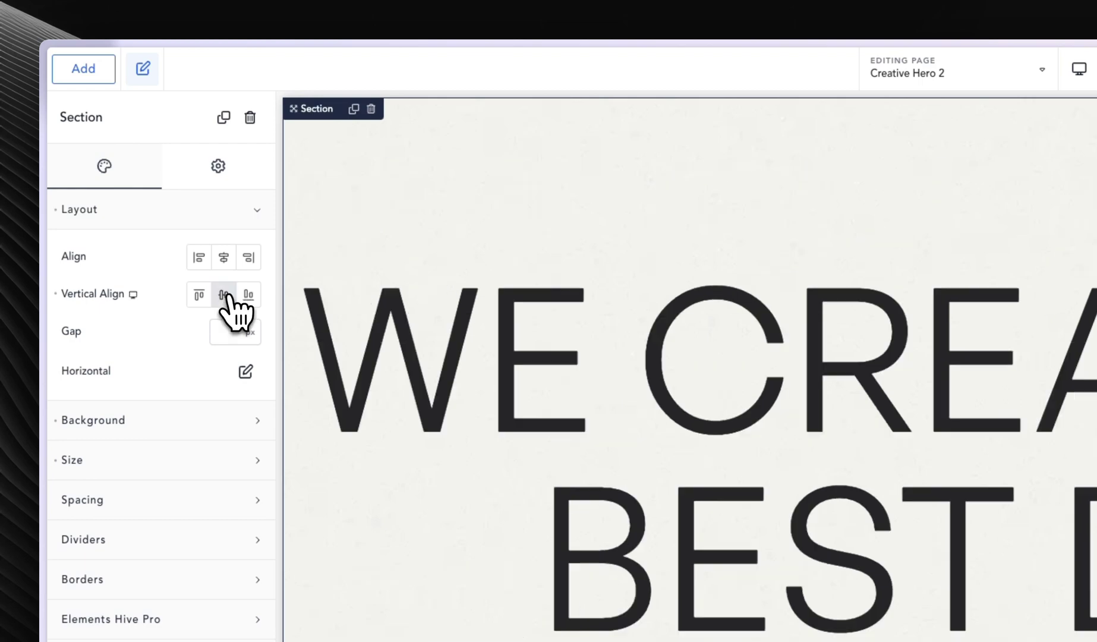
left_click(225, 342)
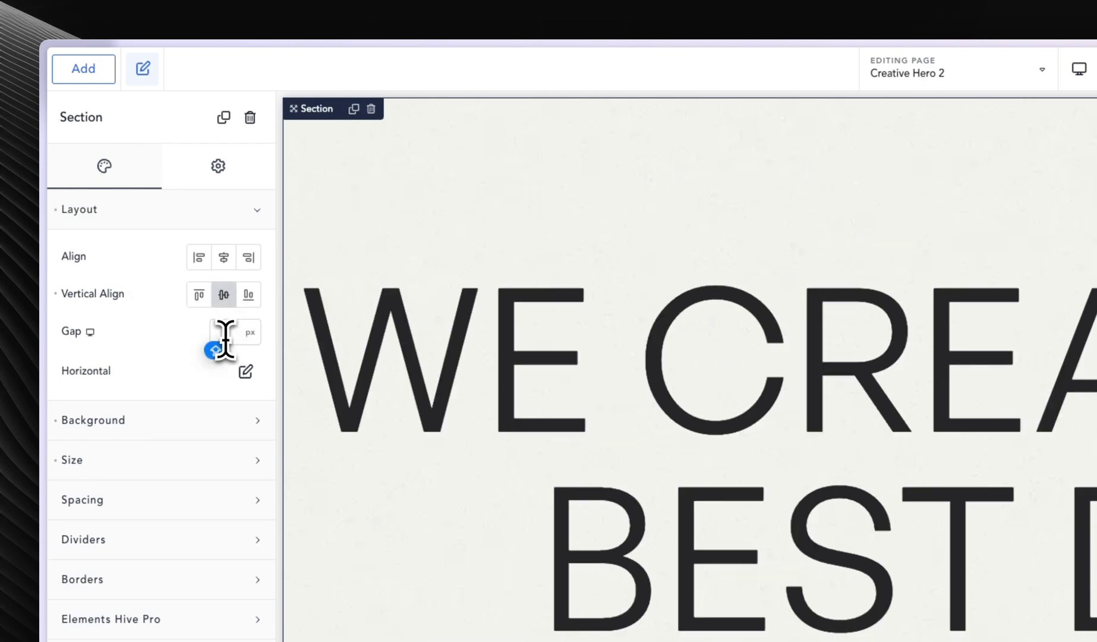
type("1")
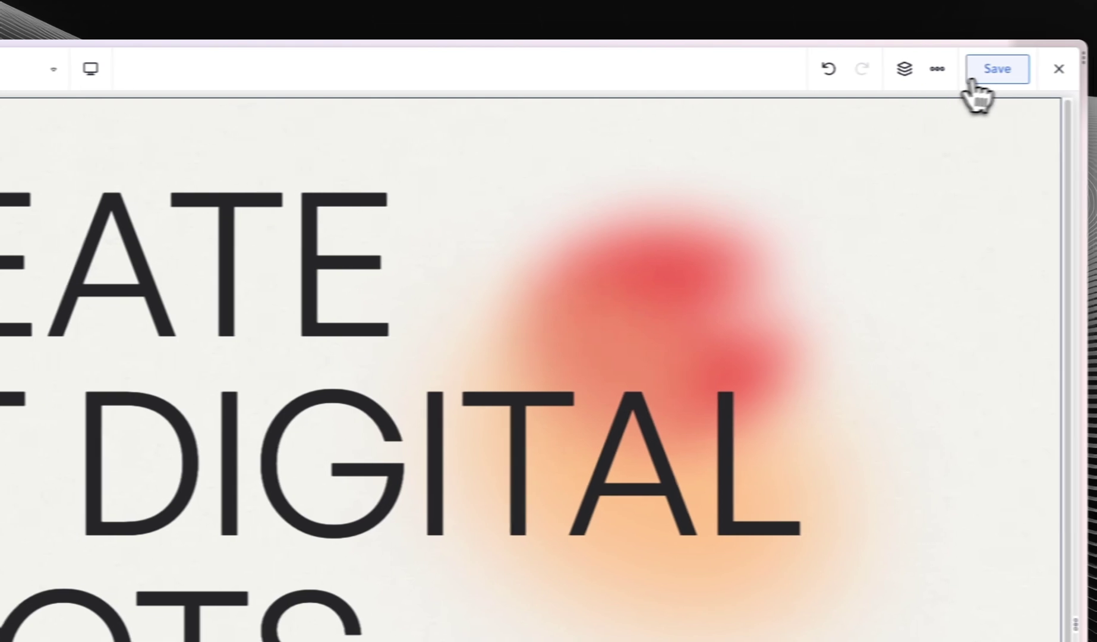
left_click(968, 68)
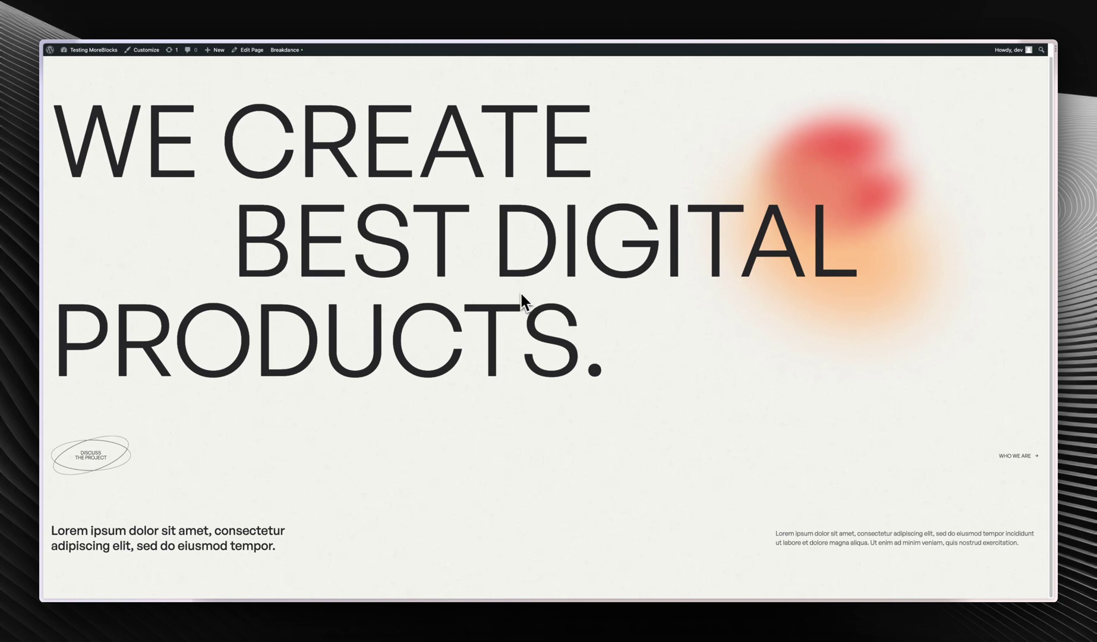
- Return from the live page to the Breakdance builder and narrow the canvas to about 356 px to examine the responsive layout
left_click(60, 133)
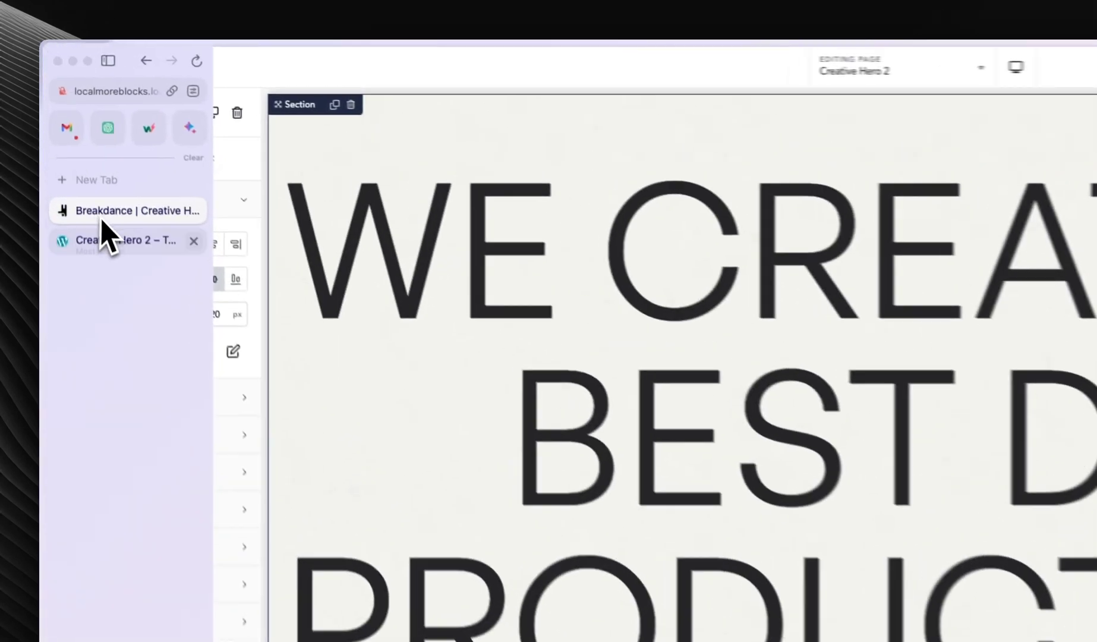
left_click(760, 71)
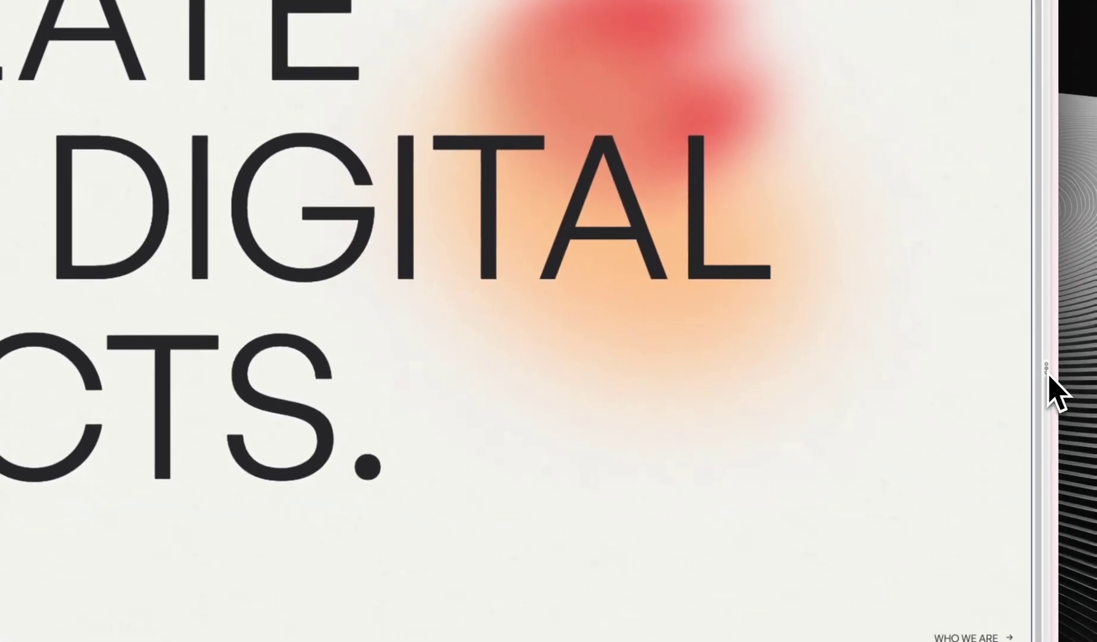
left_click_drag(1041, 369, 632, 362)
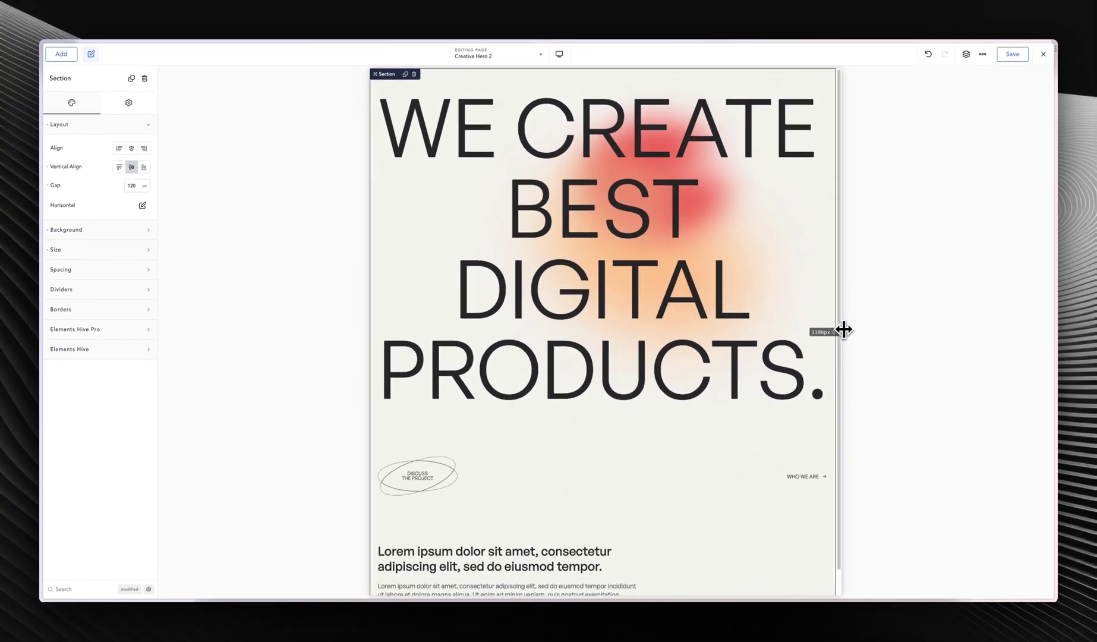
left_click_drag(845, 329, 678, 328)
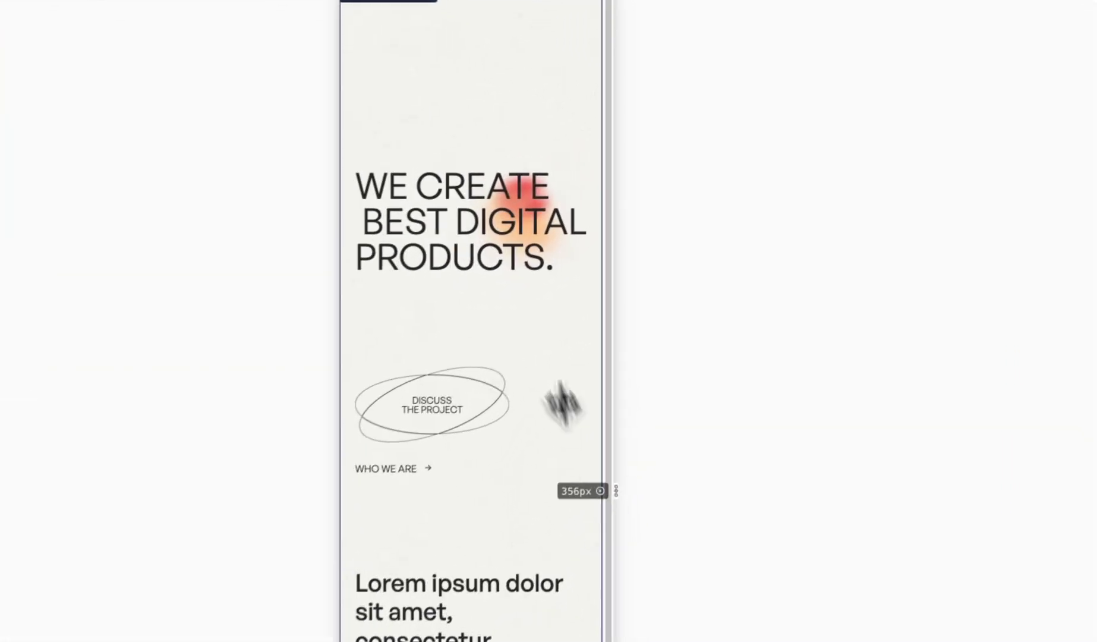
- Set the hero section's gap to 60 px for the Phone Landscape breakpoint and open the section's size settings
left_click(515, 65)
left_click(589, 264)
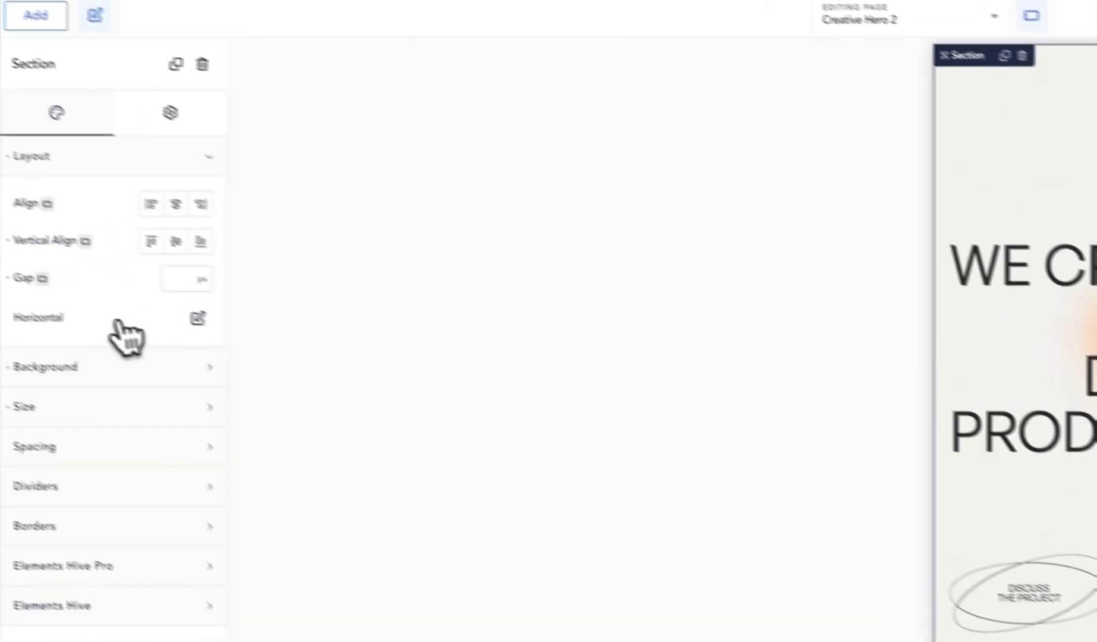
left_click(217, 299)
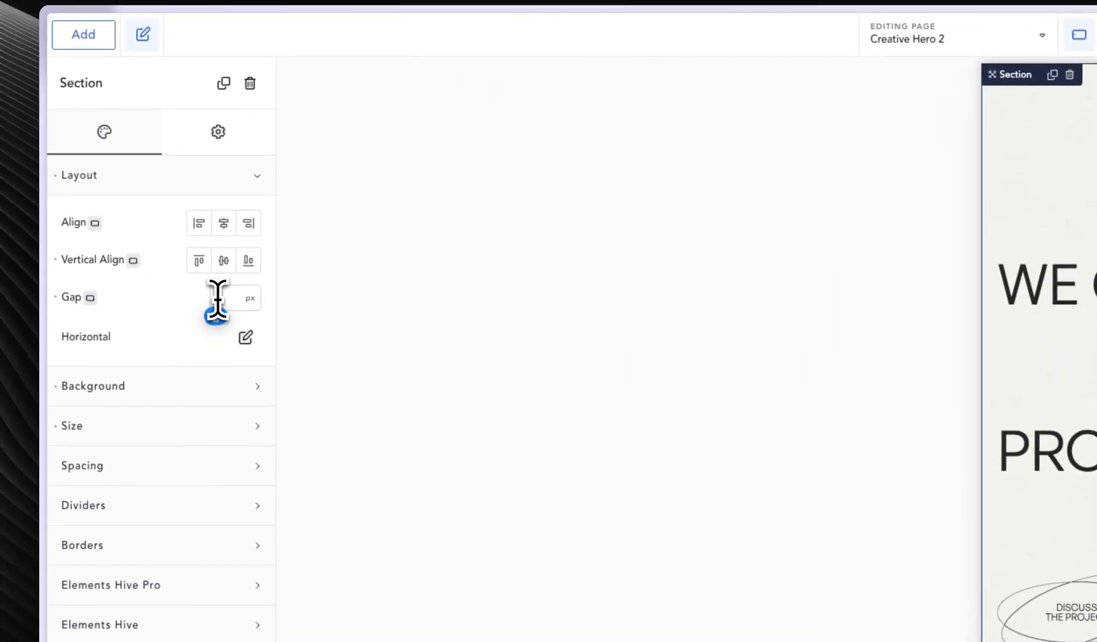
type("60")
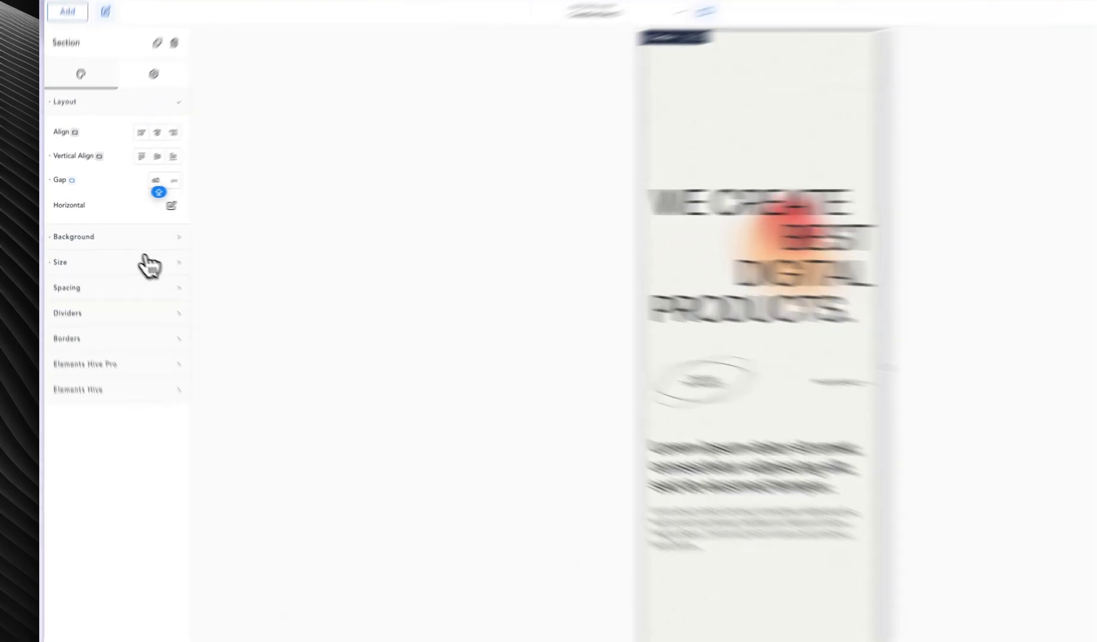
left_click(141, 249)
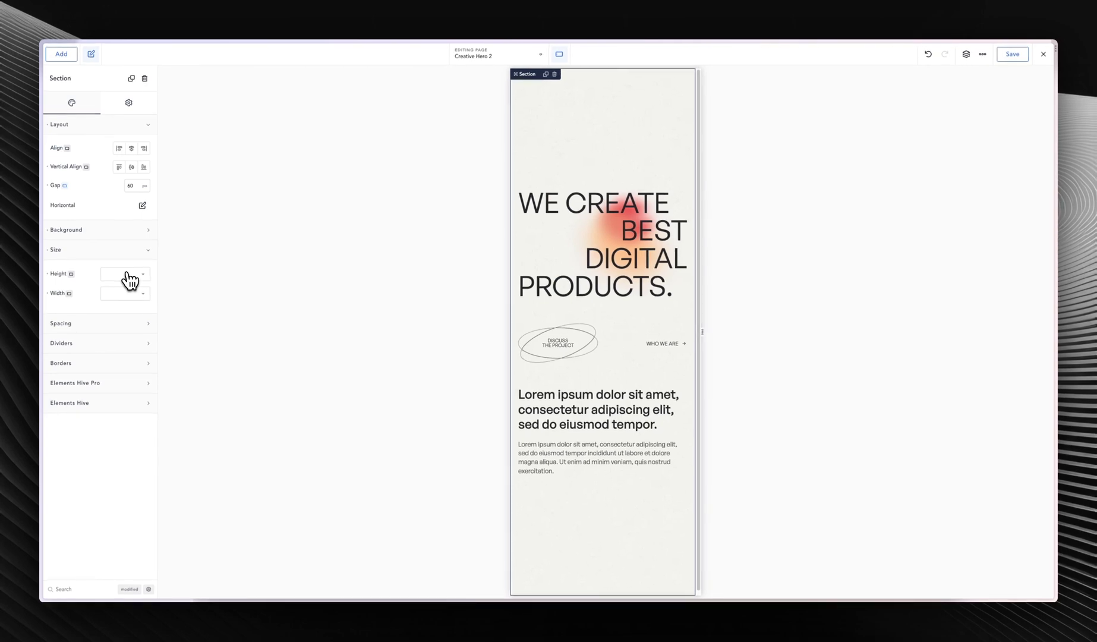
- Restore the Desktop preview, compare the hero with the agency design in Figma, and return to the page builder
left_click(561, 54)
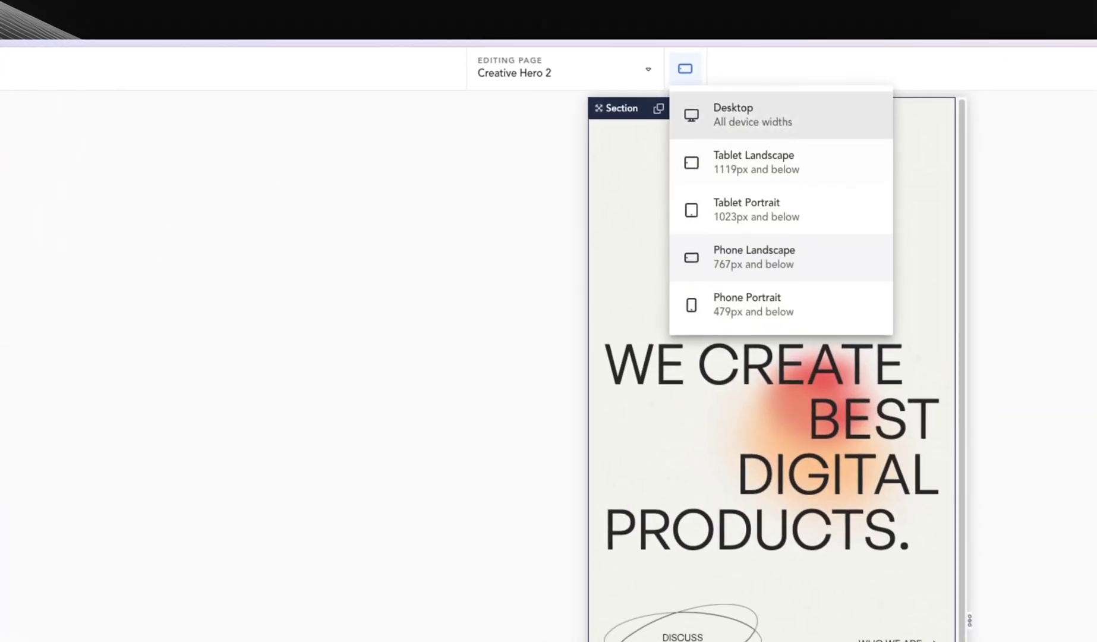
left_click(606, 84)
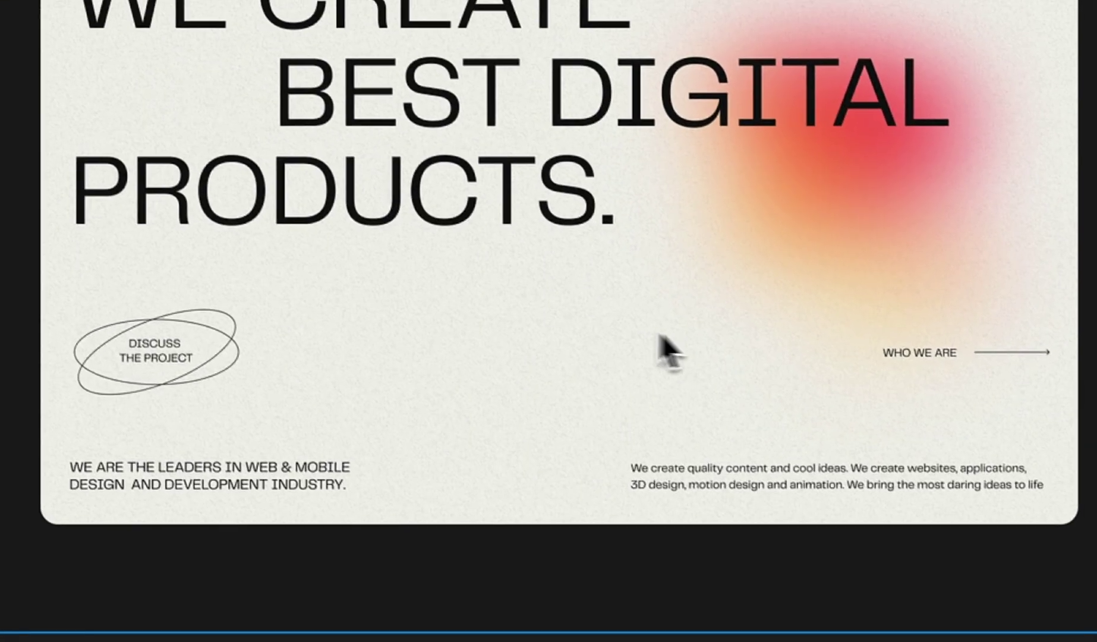
key("super+Tab")
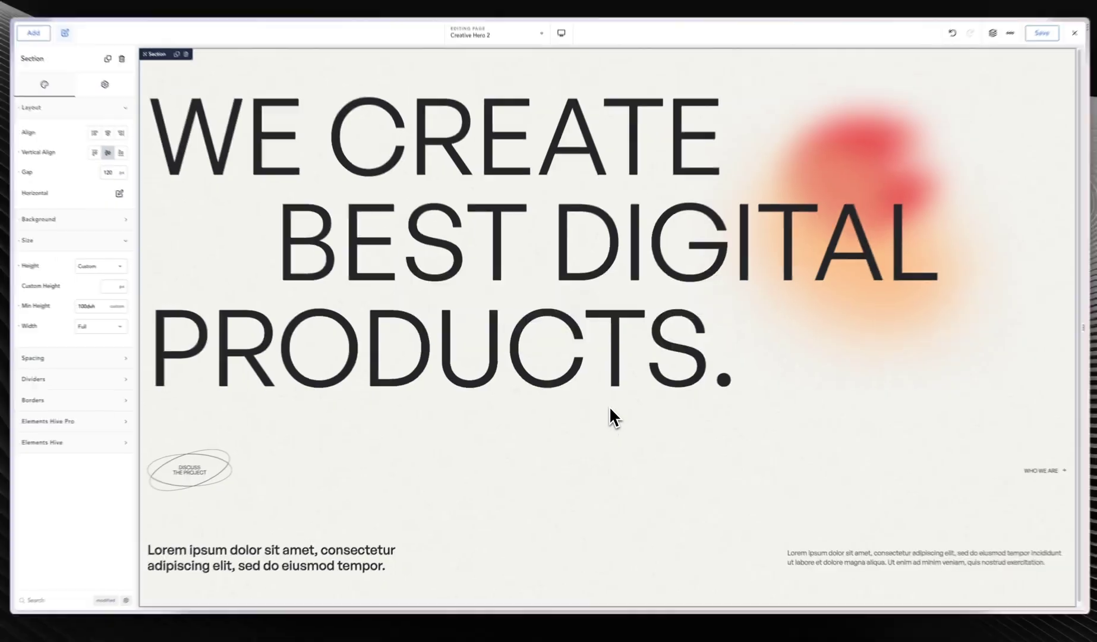